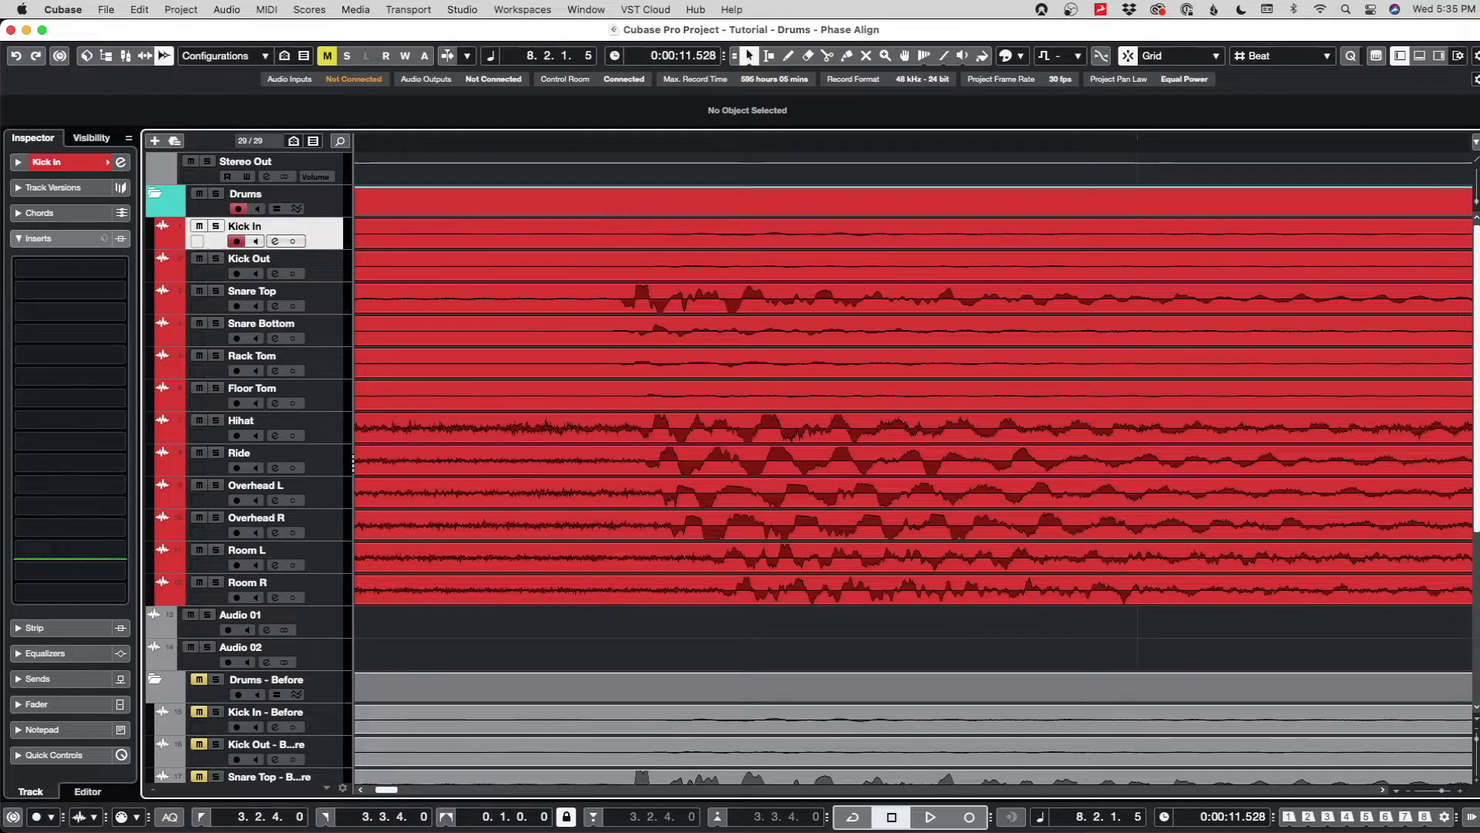
- Play the drum tracks from about beat 2.3 to locate a snare hit, stop playback and enable cycle mode
scroll(966, 271, down, 7)
scroll(966, 271, down, 4)
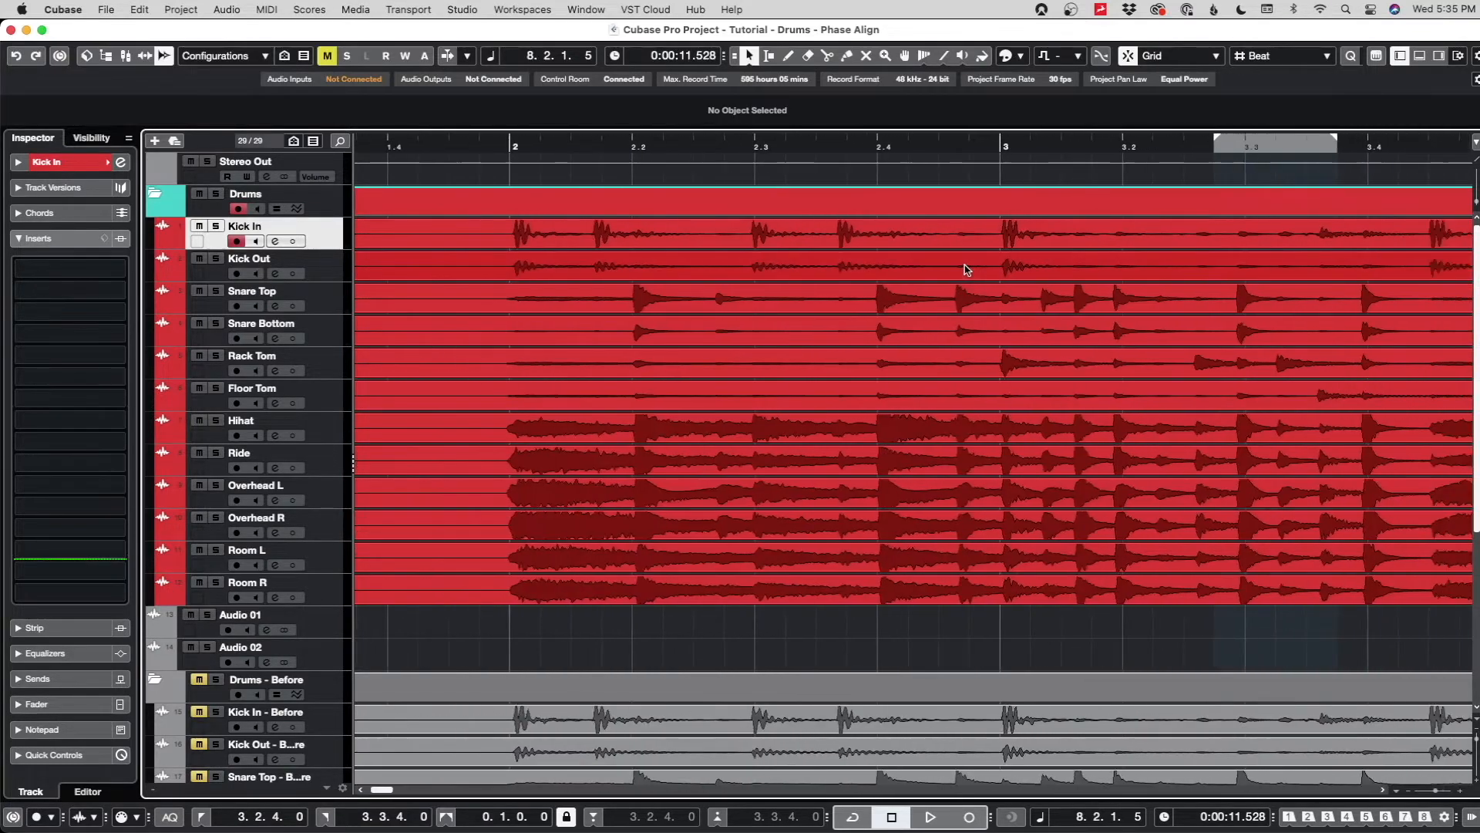
double_click(788, 149)
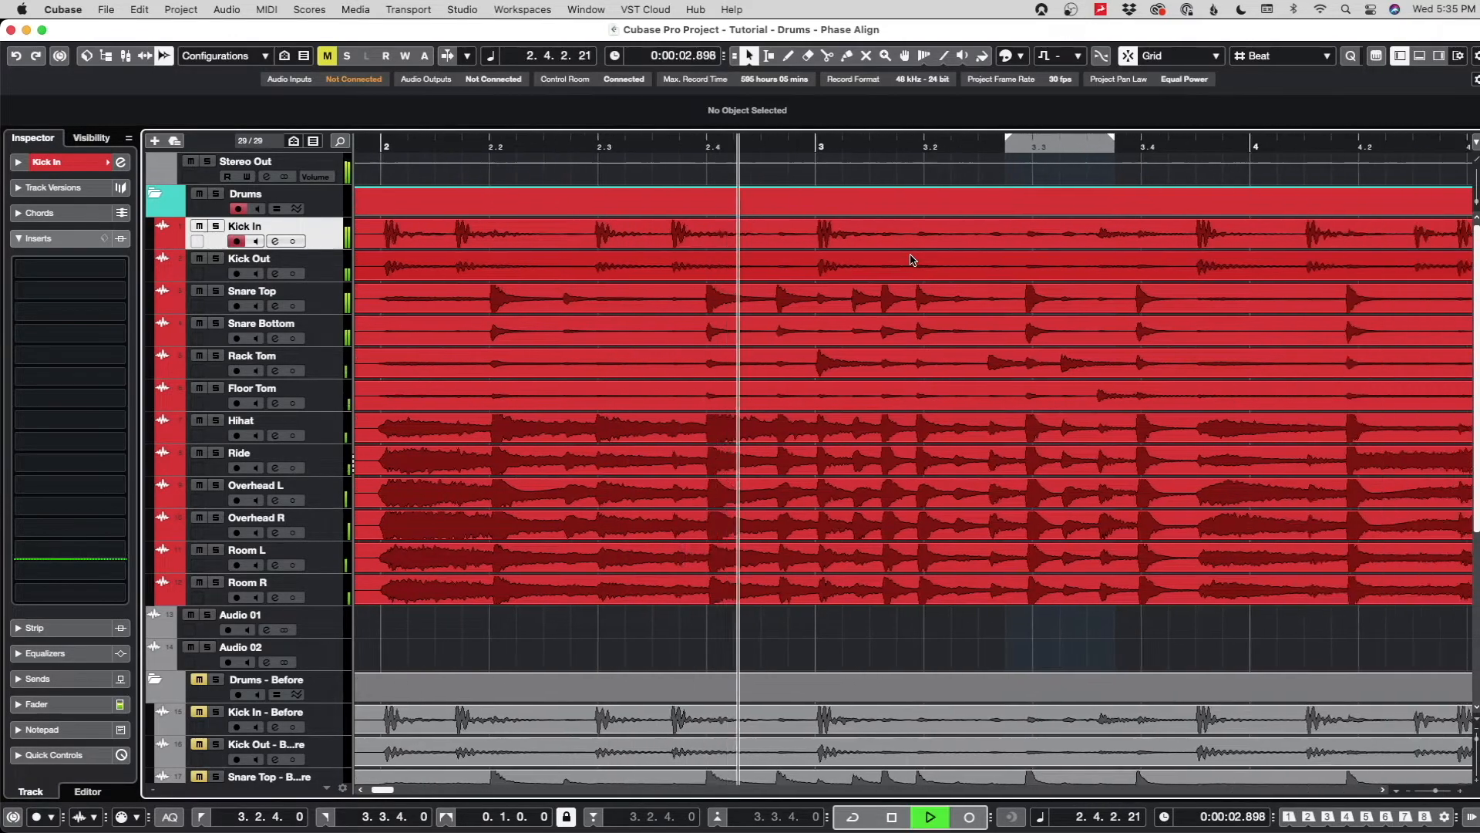
click(767, 144)
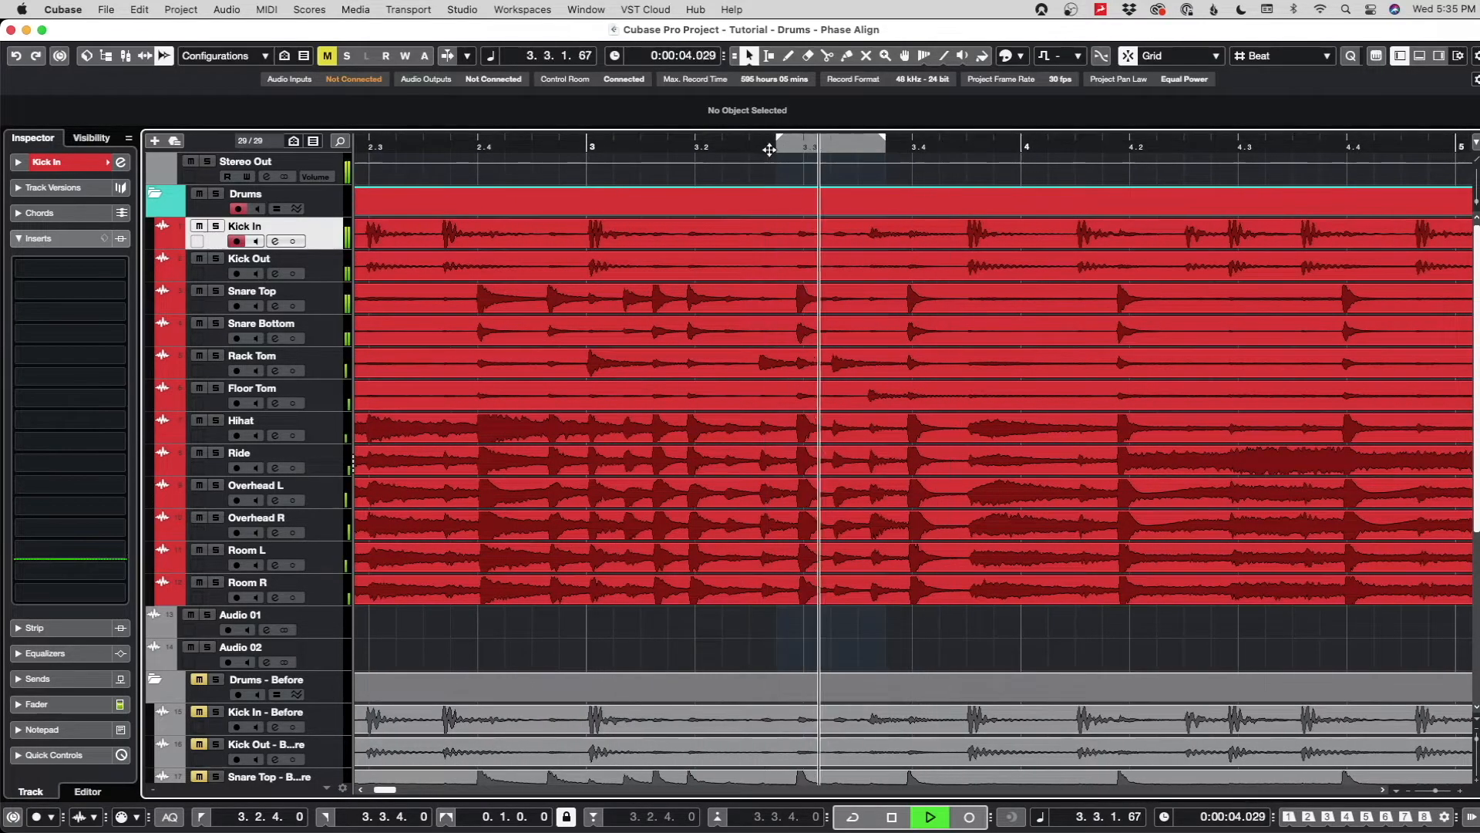
click(678, 146)
key(space)
key(KP_Divide)
- Examine the snare hit just before beat 3.3 up close, comparing the Snare Top and Snare Bottom waveforms on enlarged tracks
scroll(788, 194, up, 10)
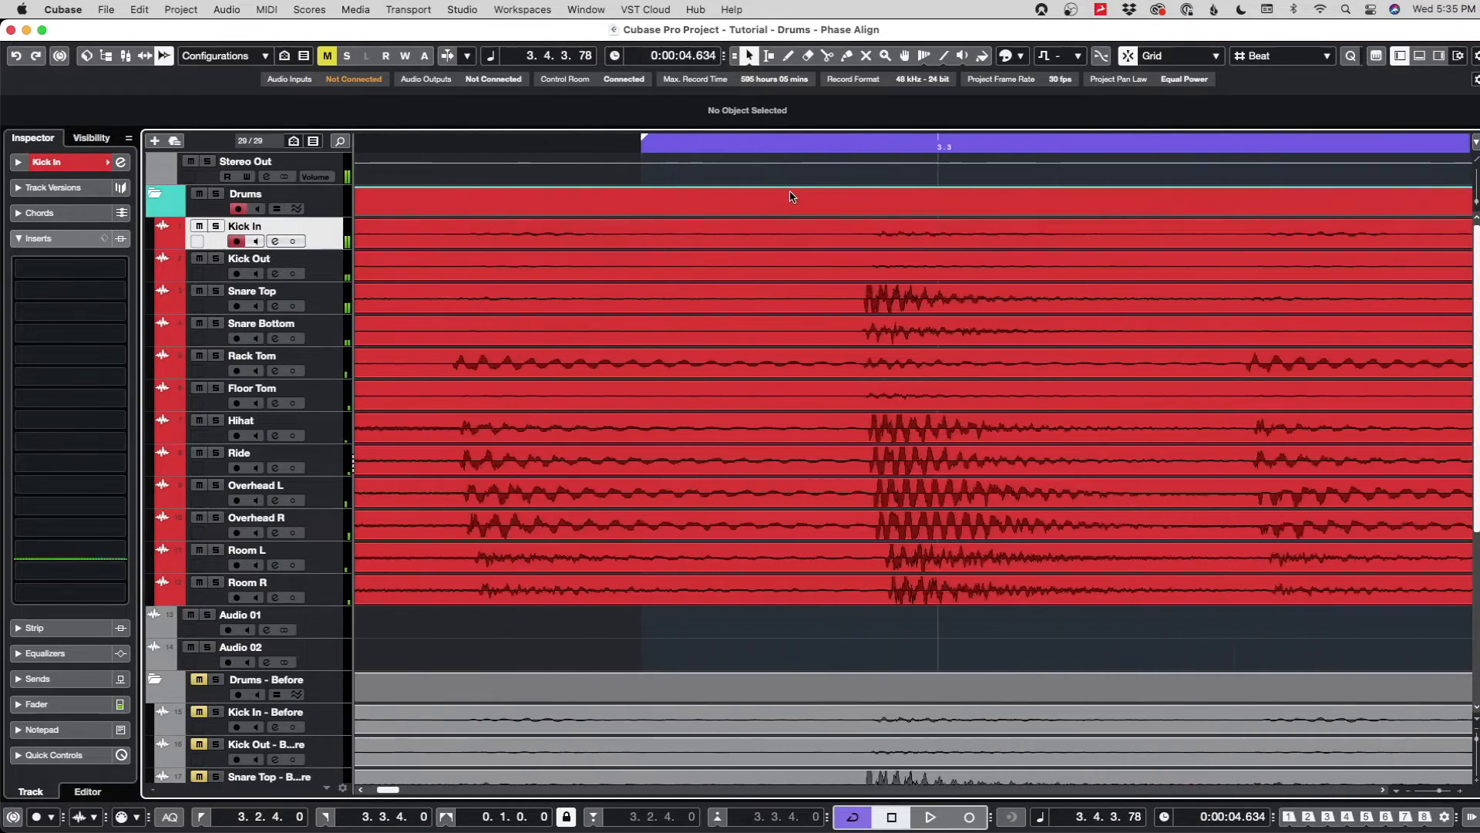
scroll(907, 238, up, 4)
scroll(913, 239, up, 2)
key(shift+h)
key(shift+h)
key(shift+h)
key(shift+h)
key(shift+h)
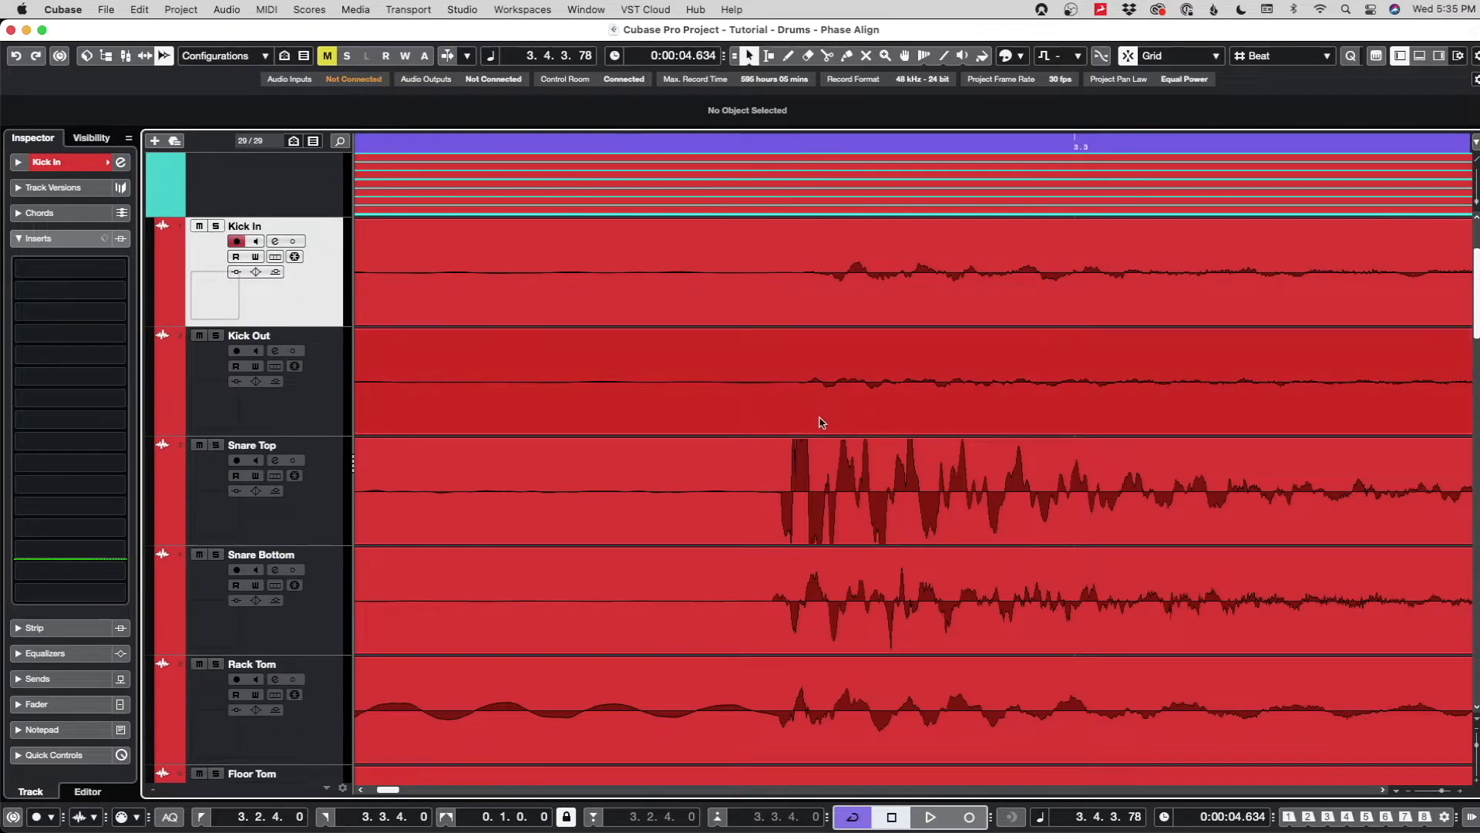
scroll(809, 423, up, 6)
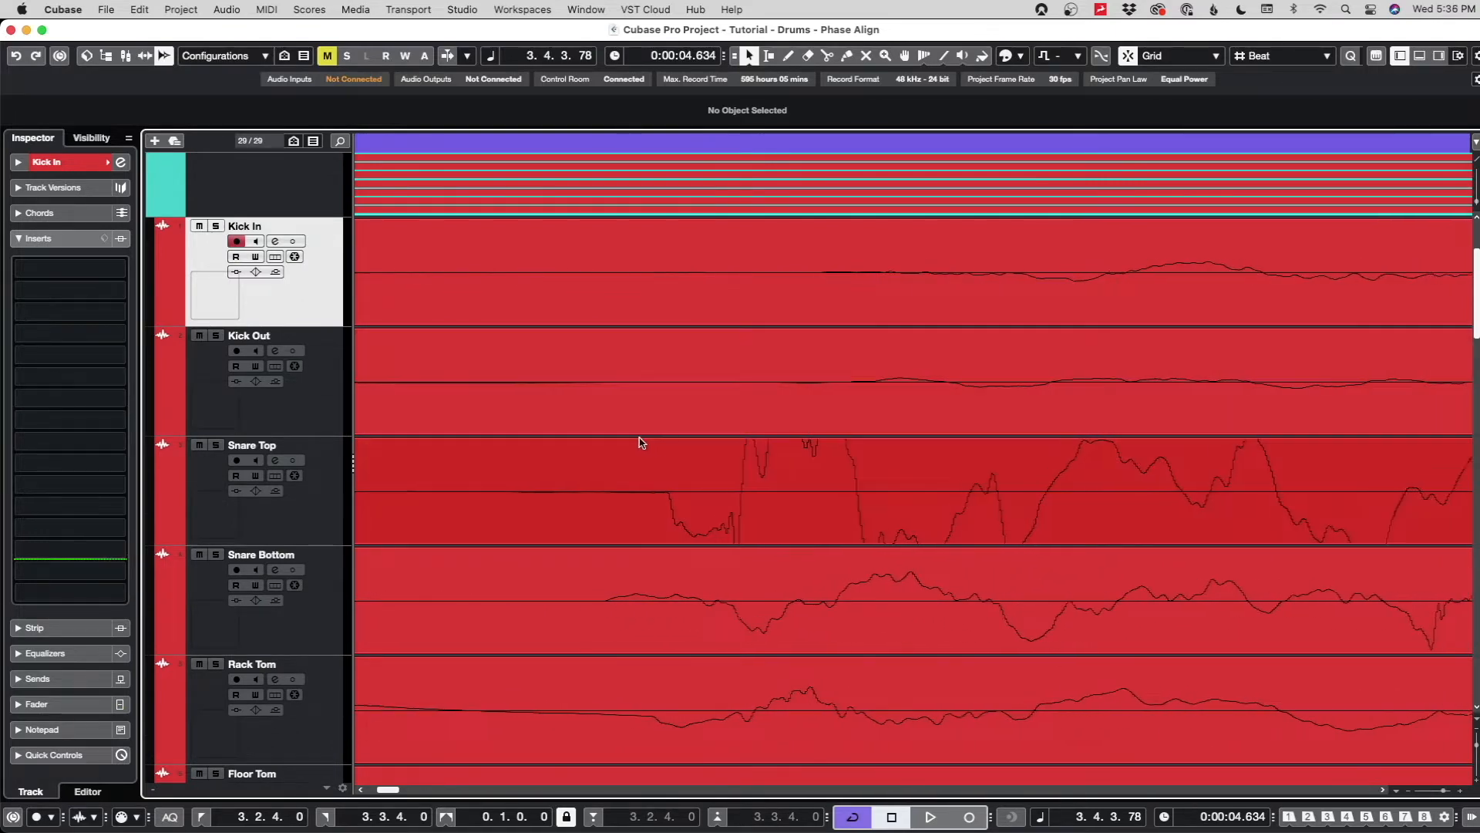
scroll(637, 439, up, 2)
scroll(680, 537, up, 3)
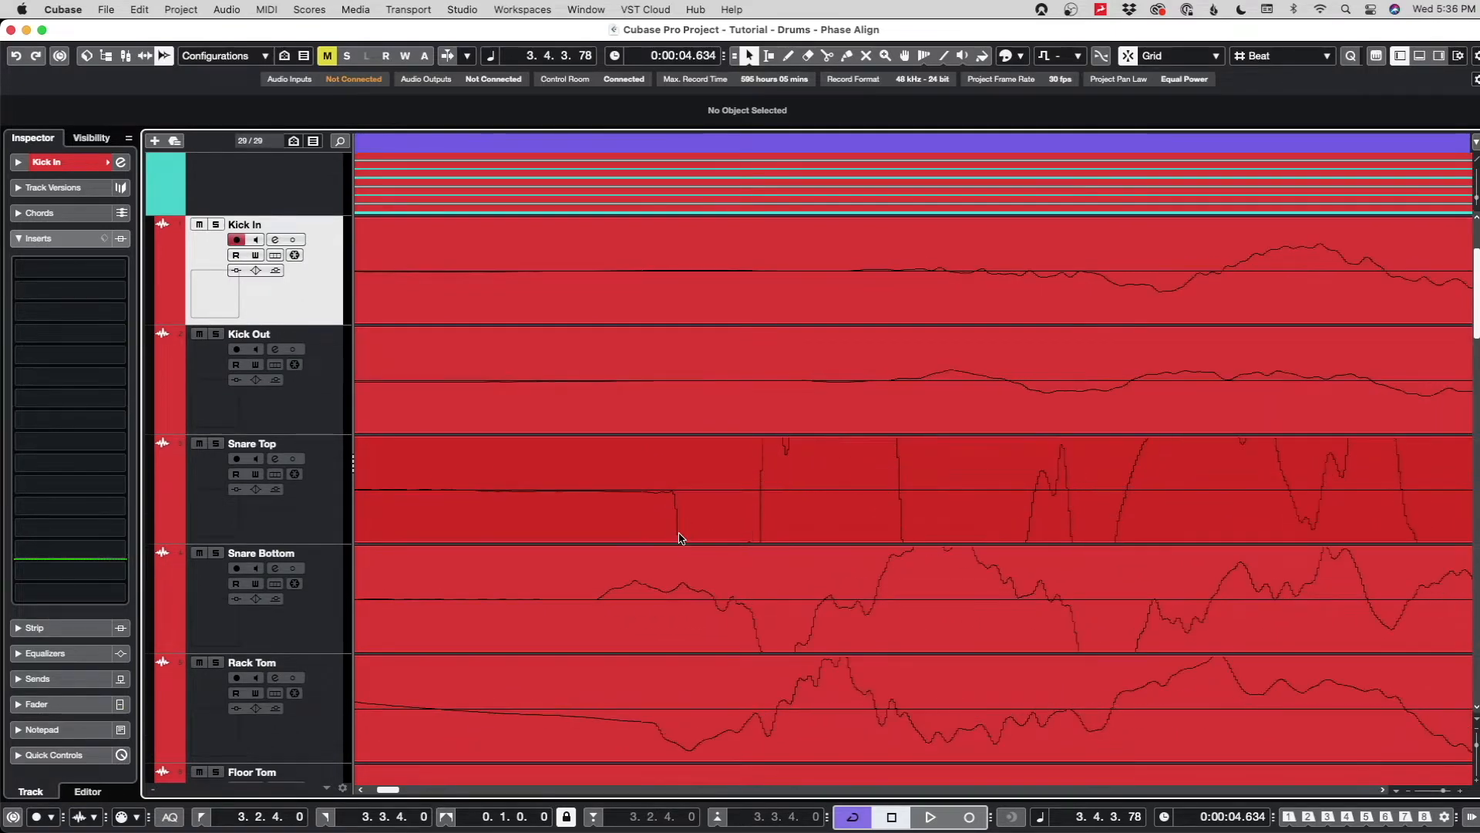
scroll(681, 537, up, 4)
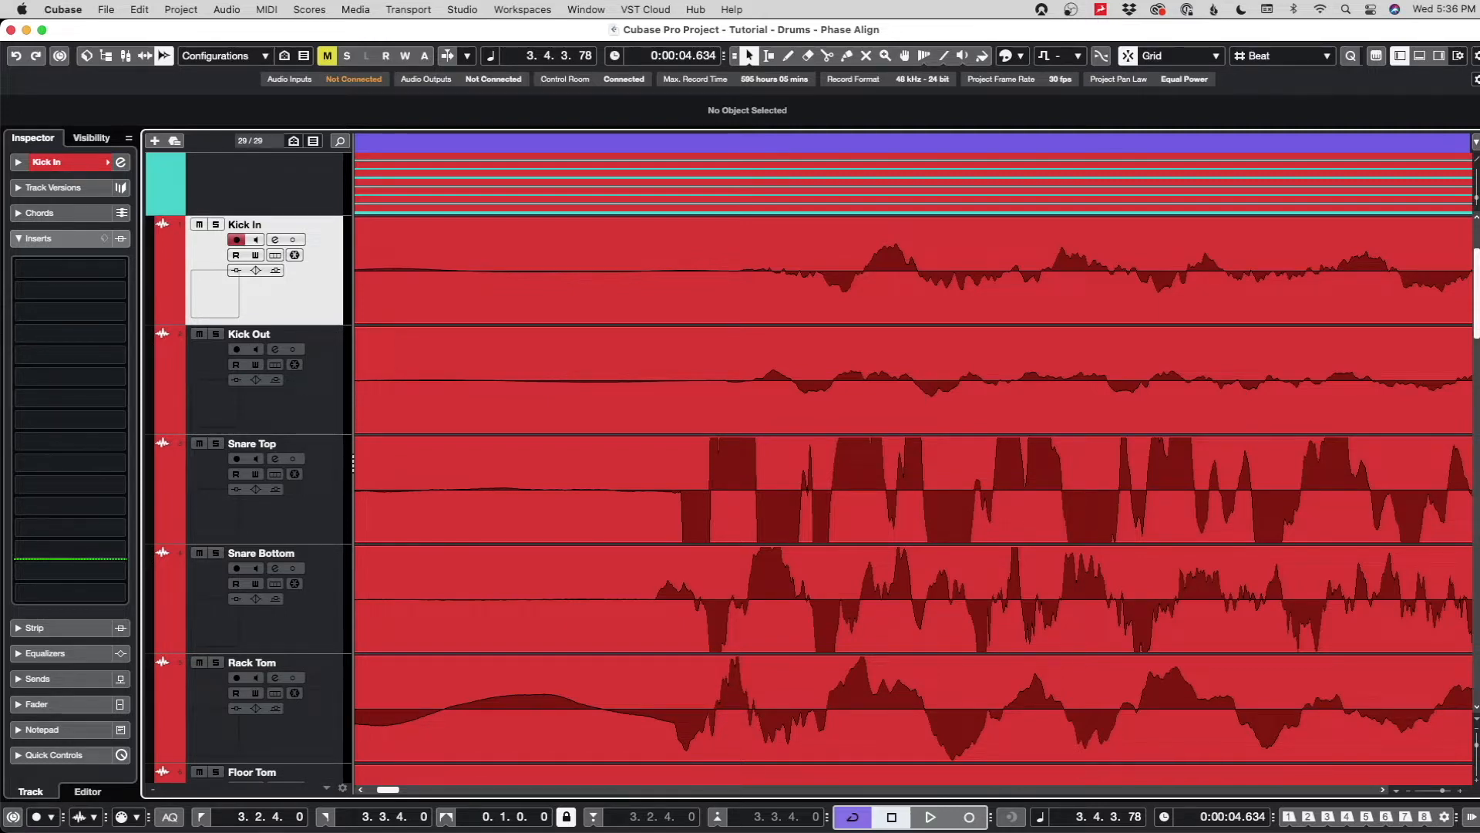
- Apply the Invert Phase process to the Snare Bottom event
click(898, 588)
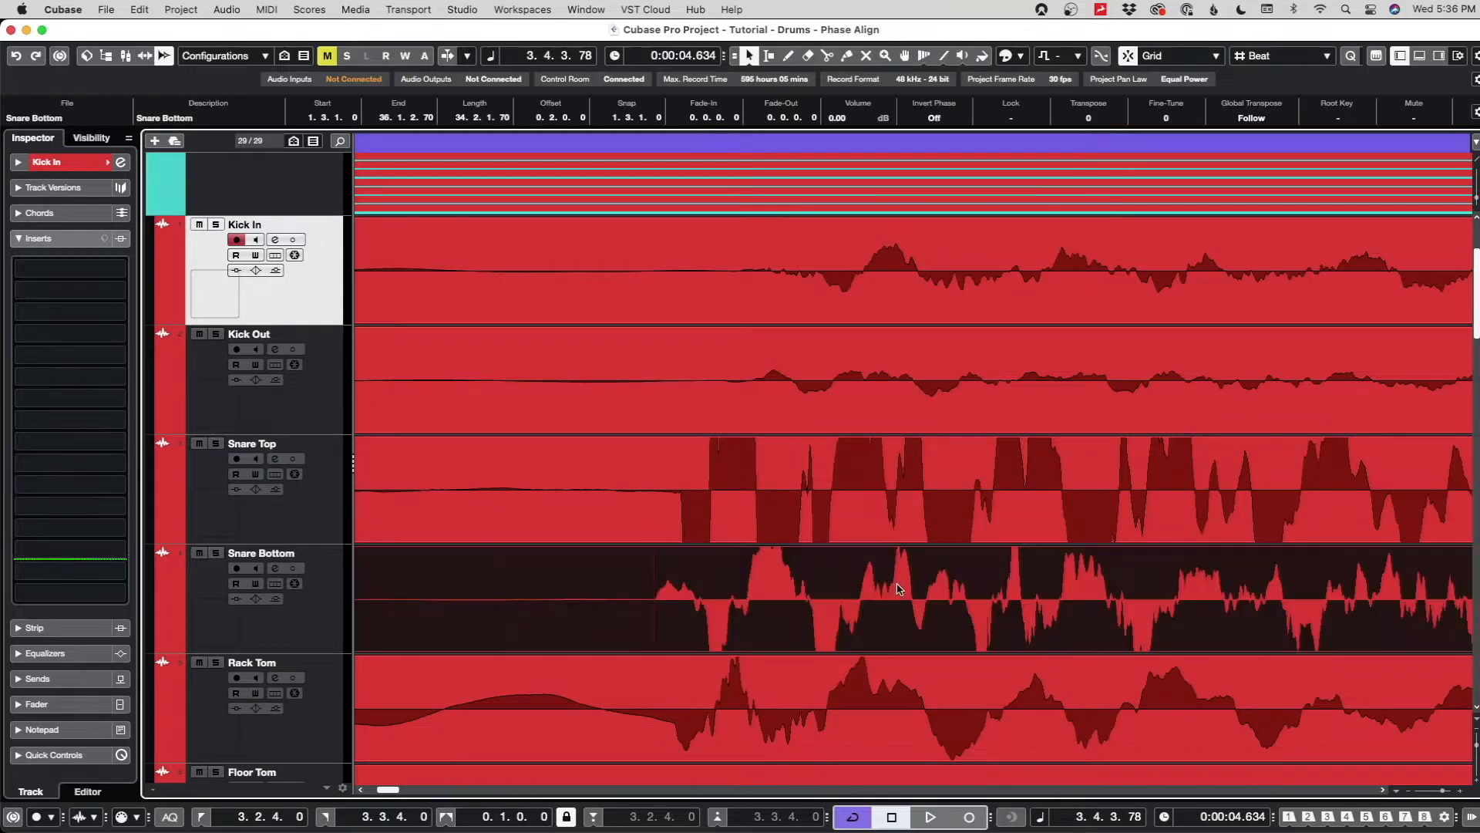
click(228, 9)
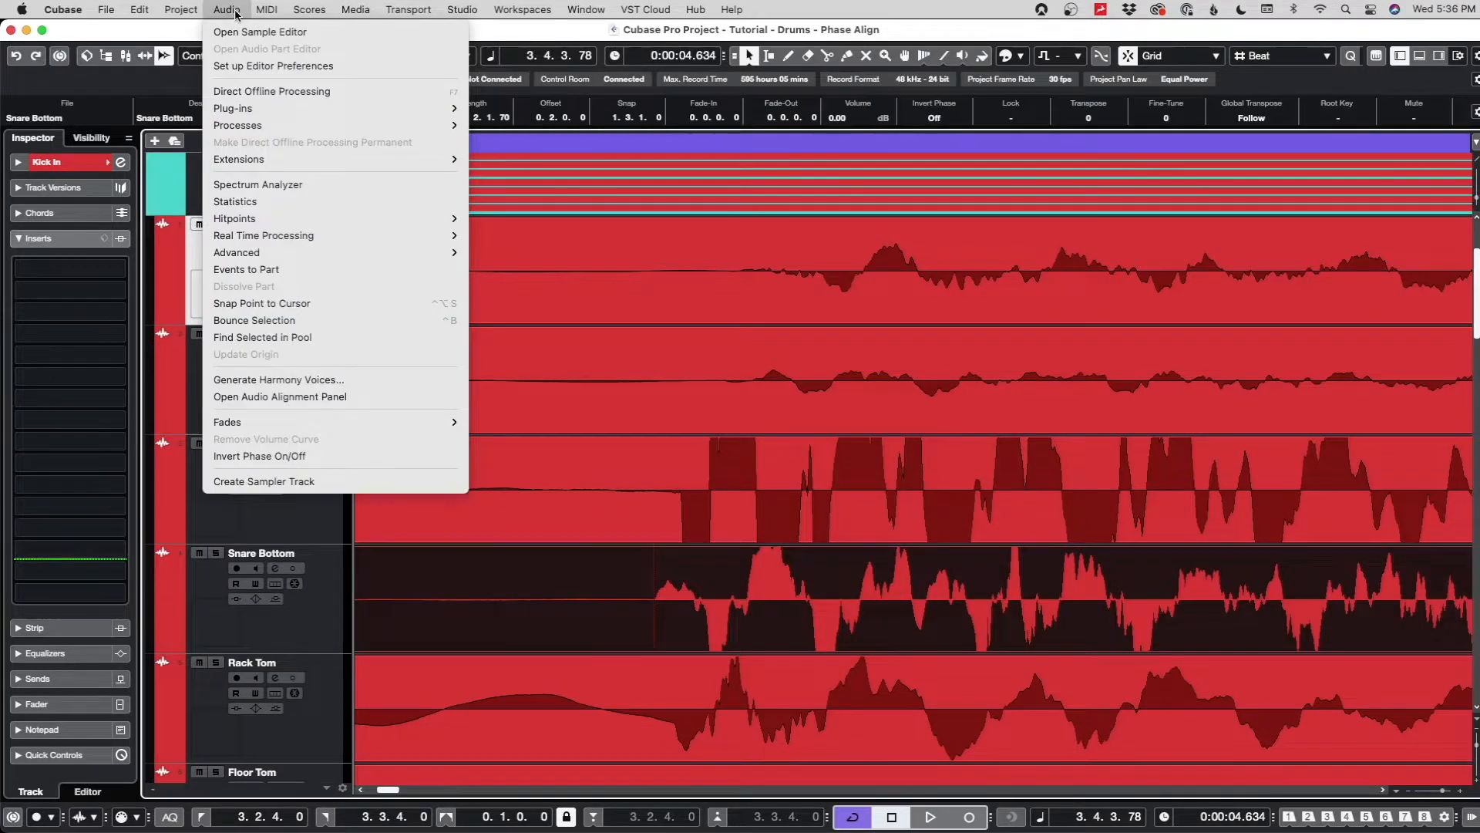
mouse_move(311, 127)
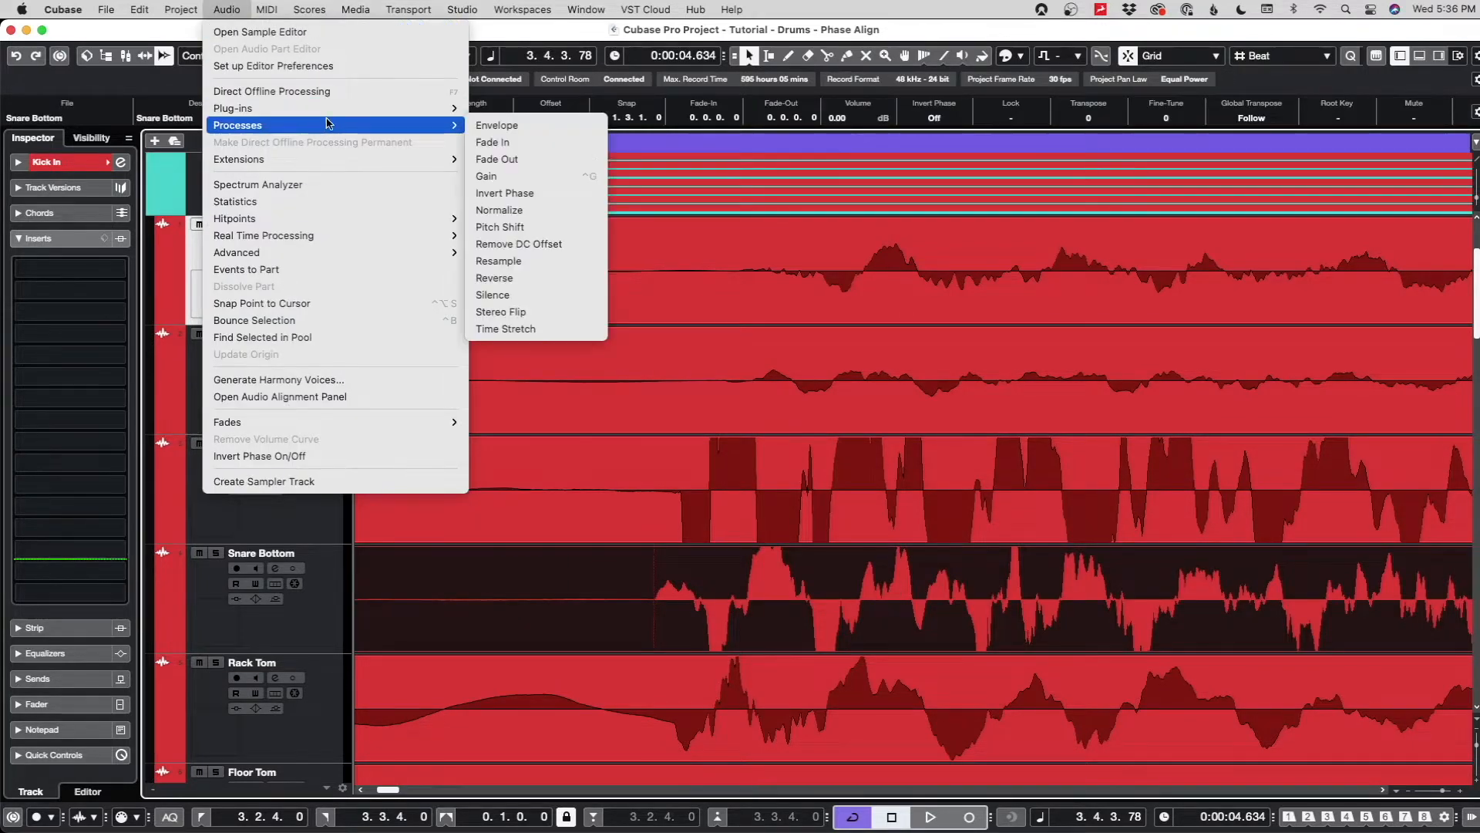
click(561, 193)
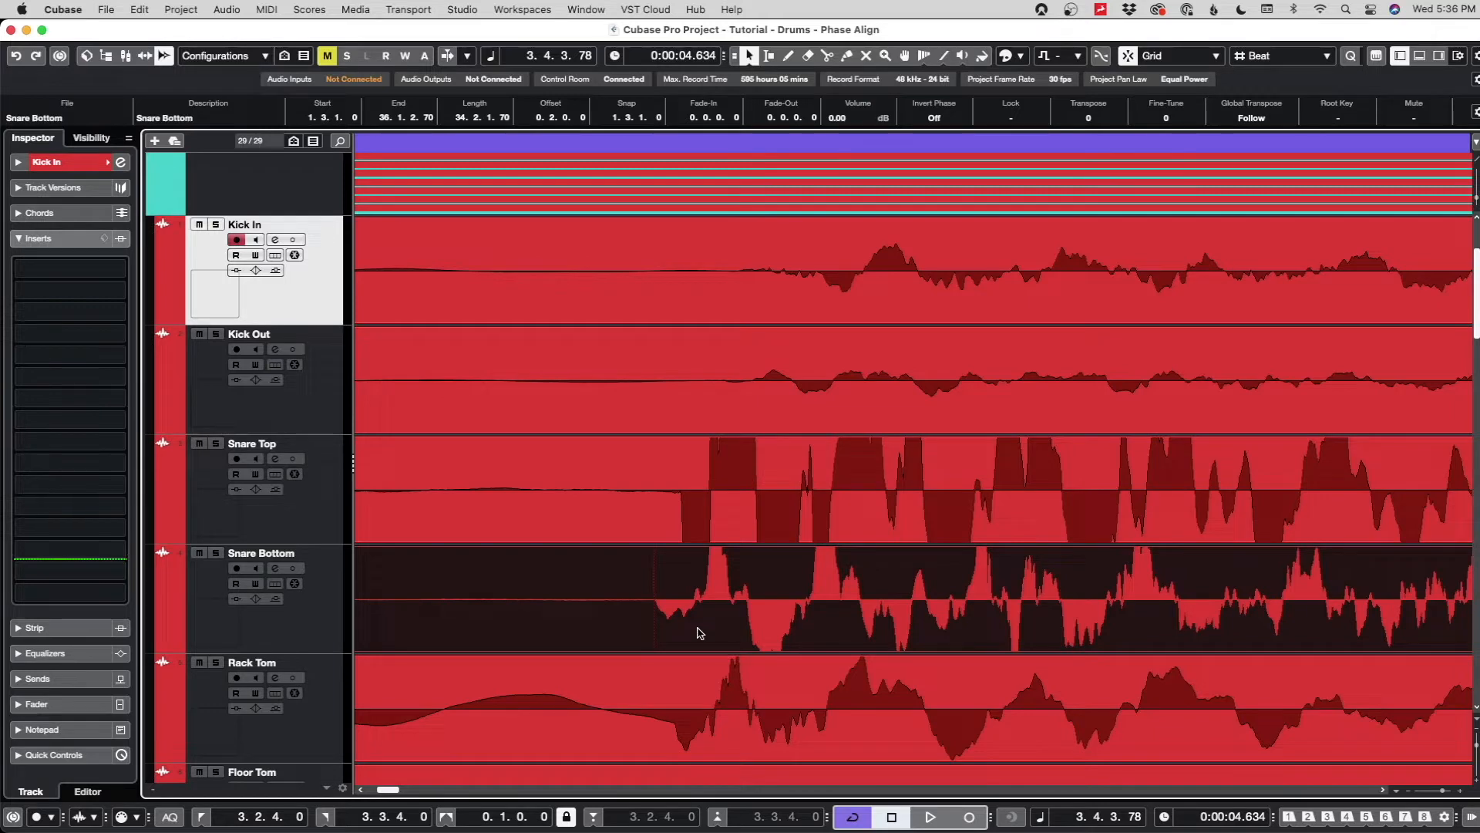
- Solo Snare Top and Snare Bottom and compare them in looped playback with and without the phase inversion, keeping the inversion
click(216, 553)
click(216, 443)
key(space)
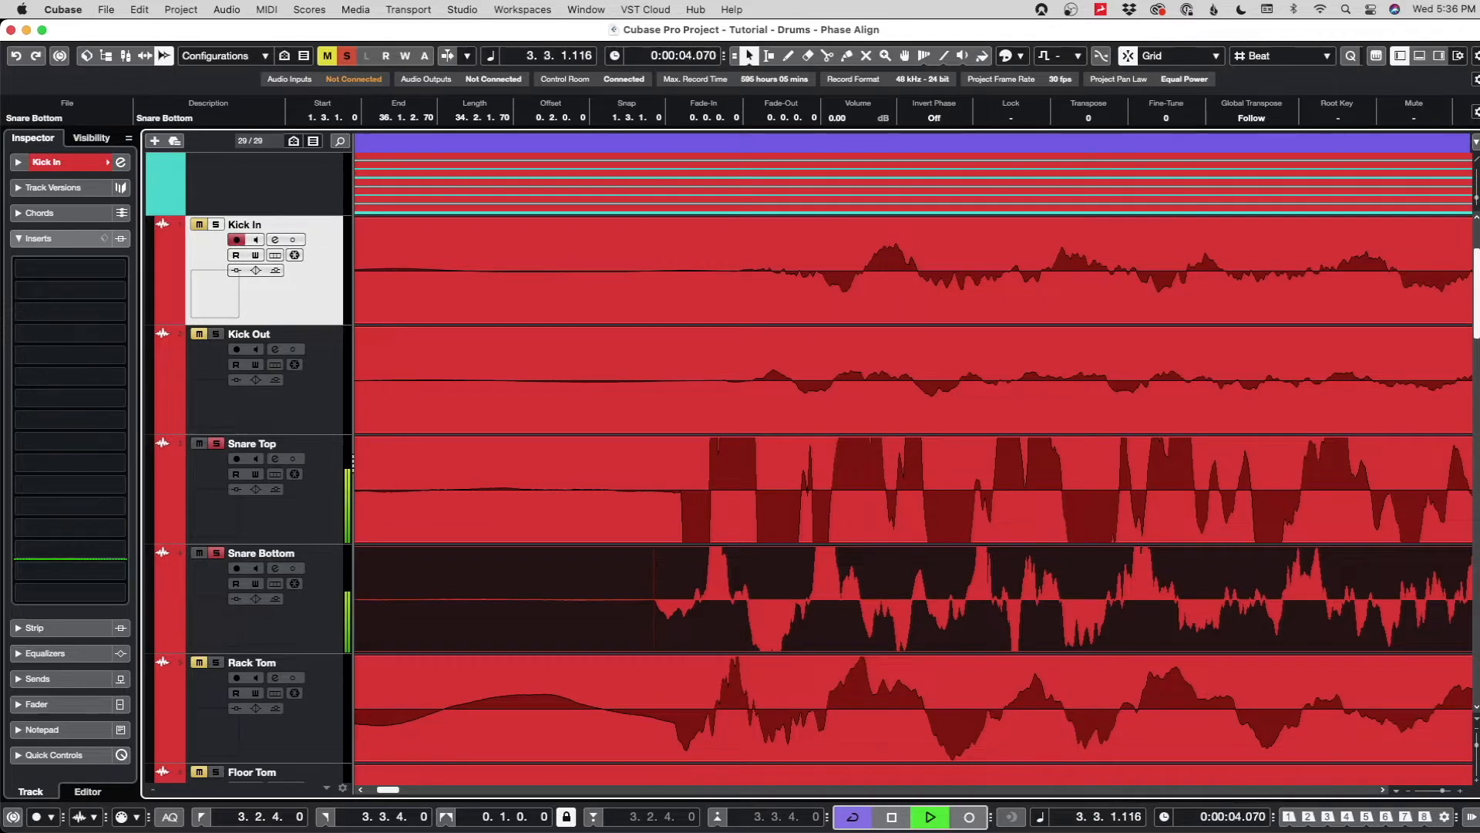
key(super+z)
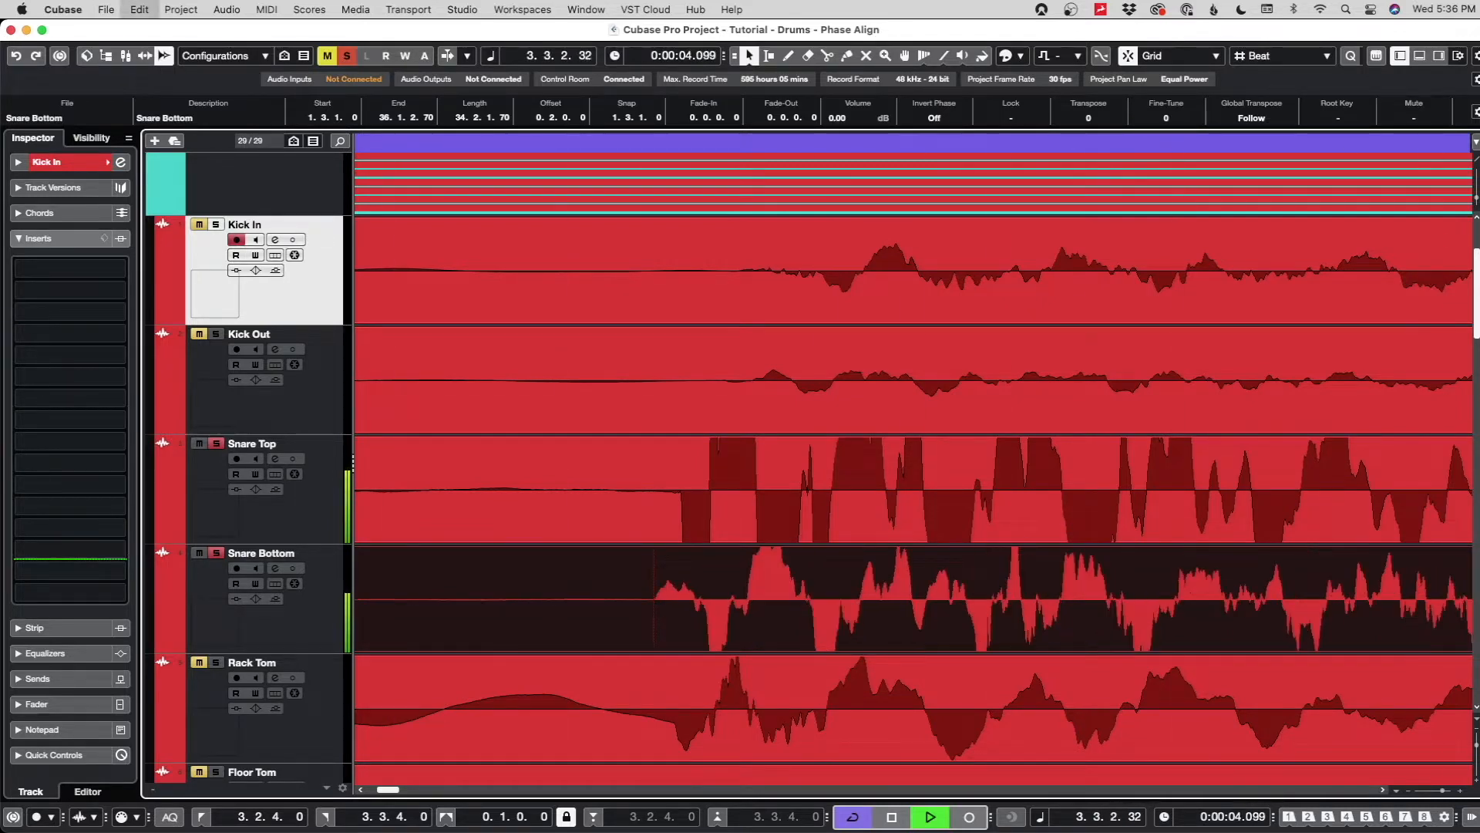
key(super+shift+z)
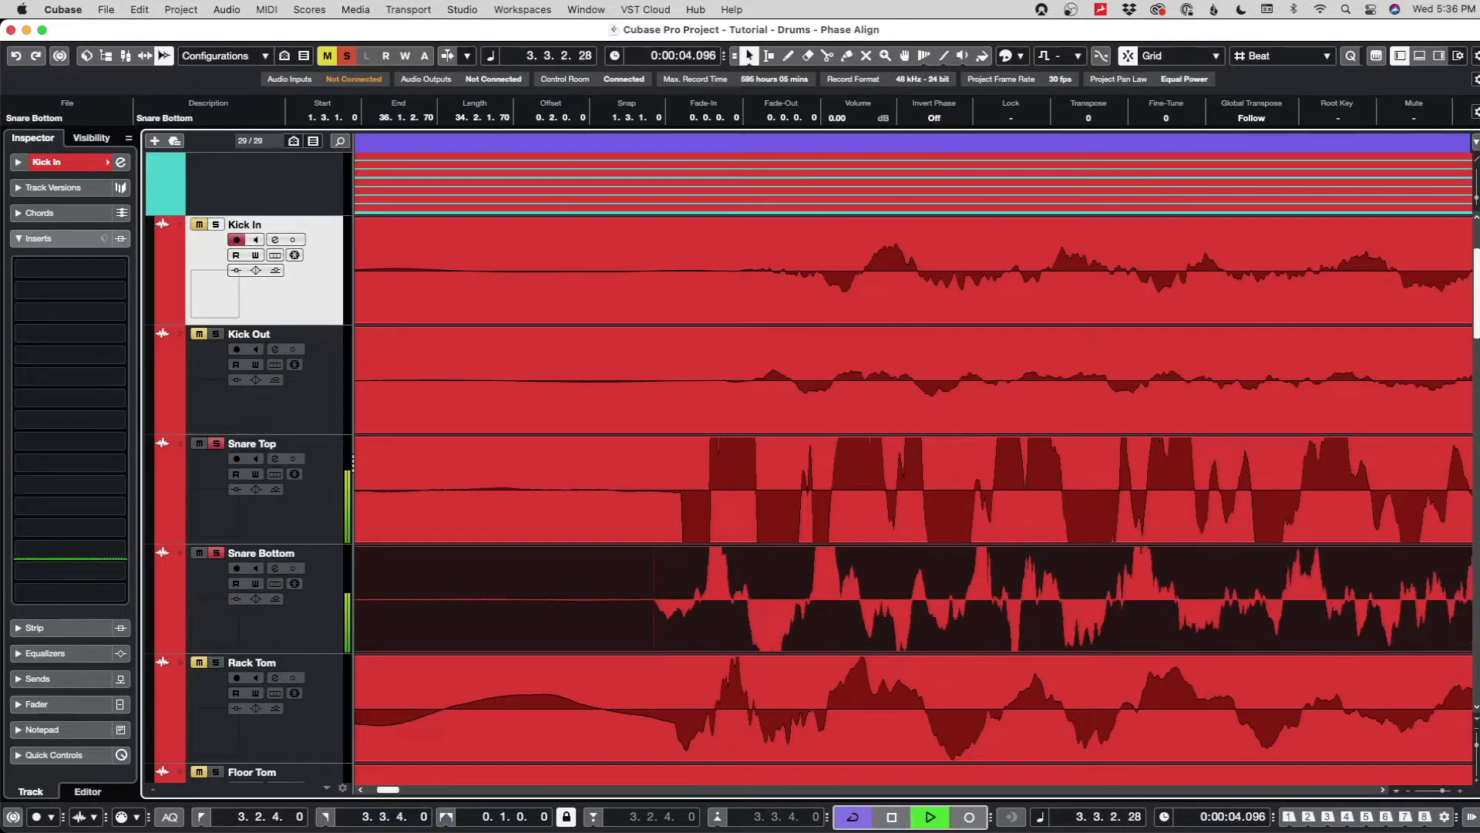
key(space)
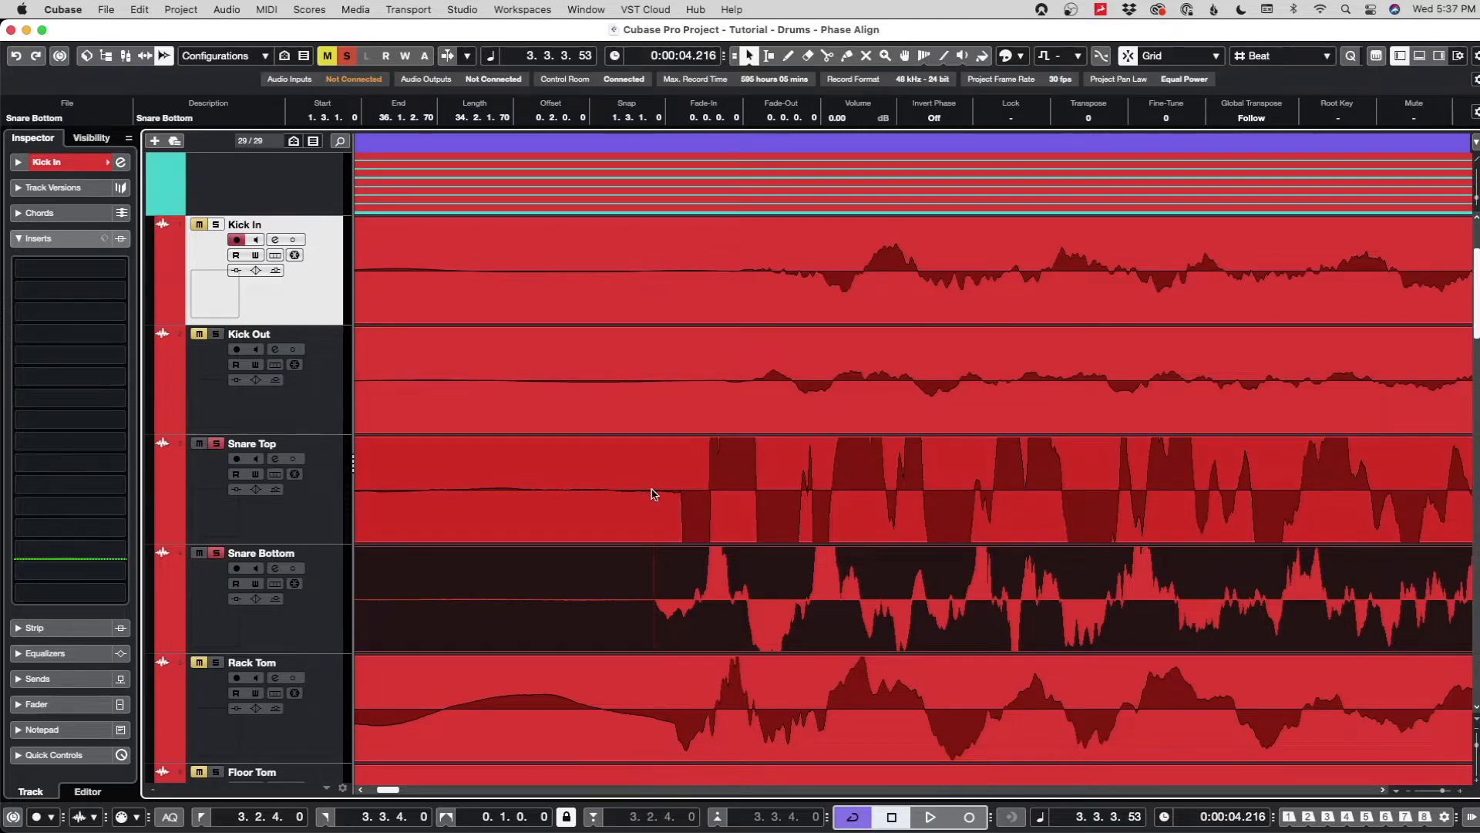
- Place the project cursor on the Snare Top transient and shift the Snare Bottom event later so its transient lines up
scroll(668, 499, up, 5)
drag(753, 152, 730, 152)
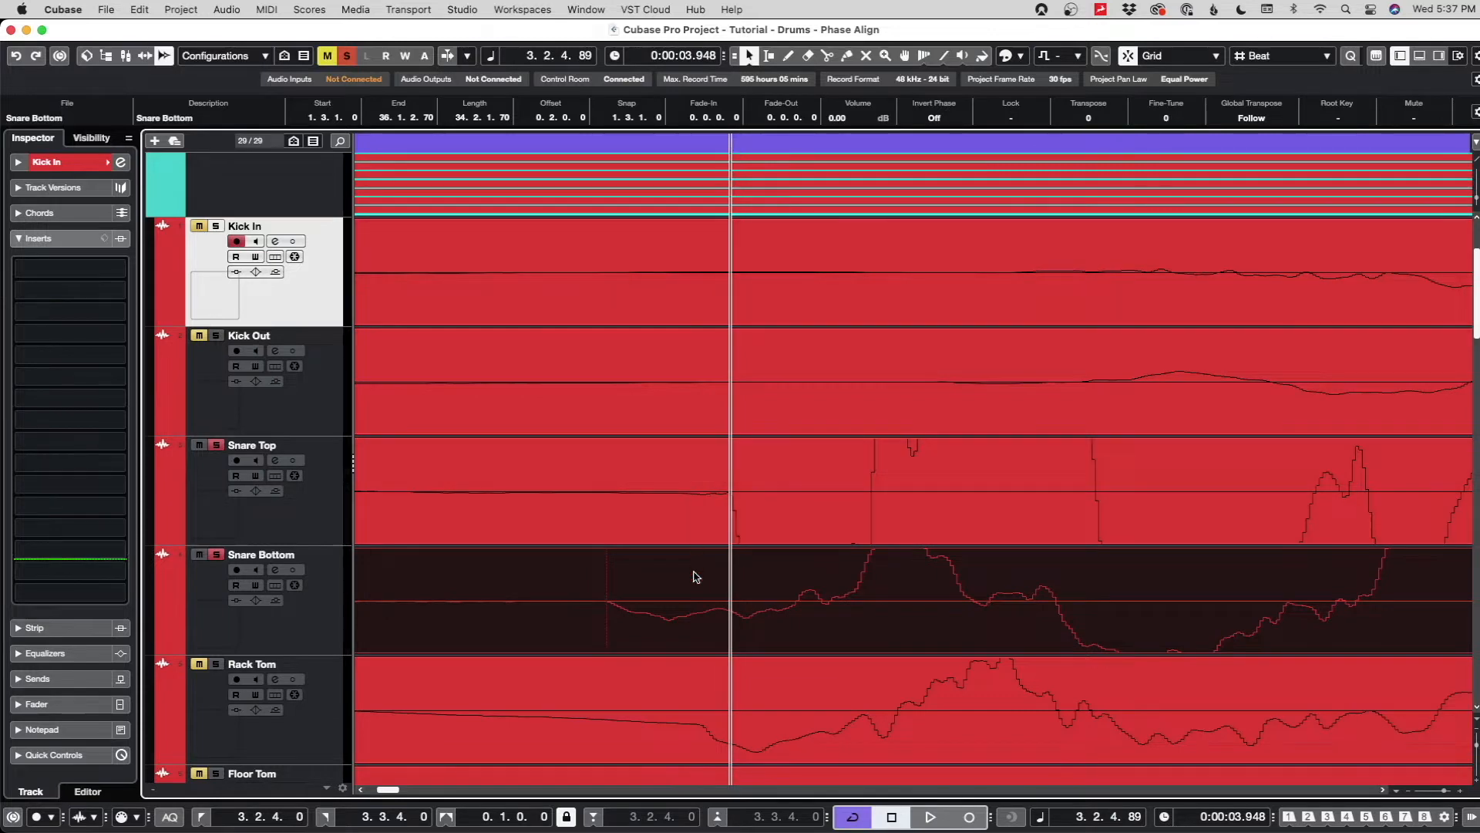
drag(702, 577, 819, 575)
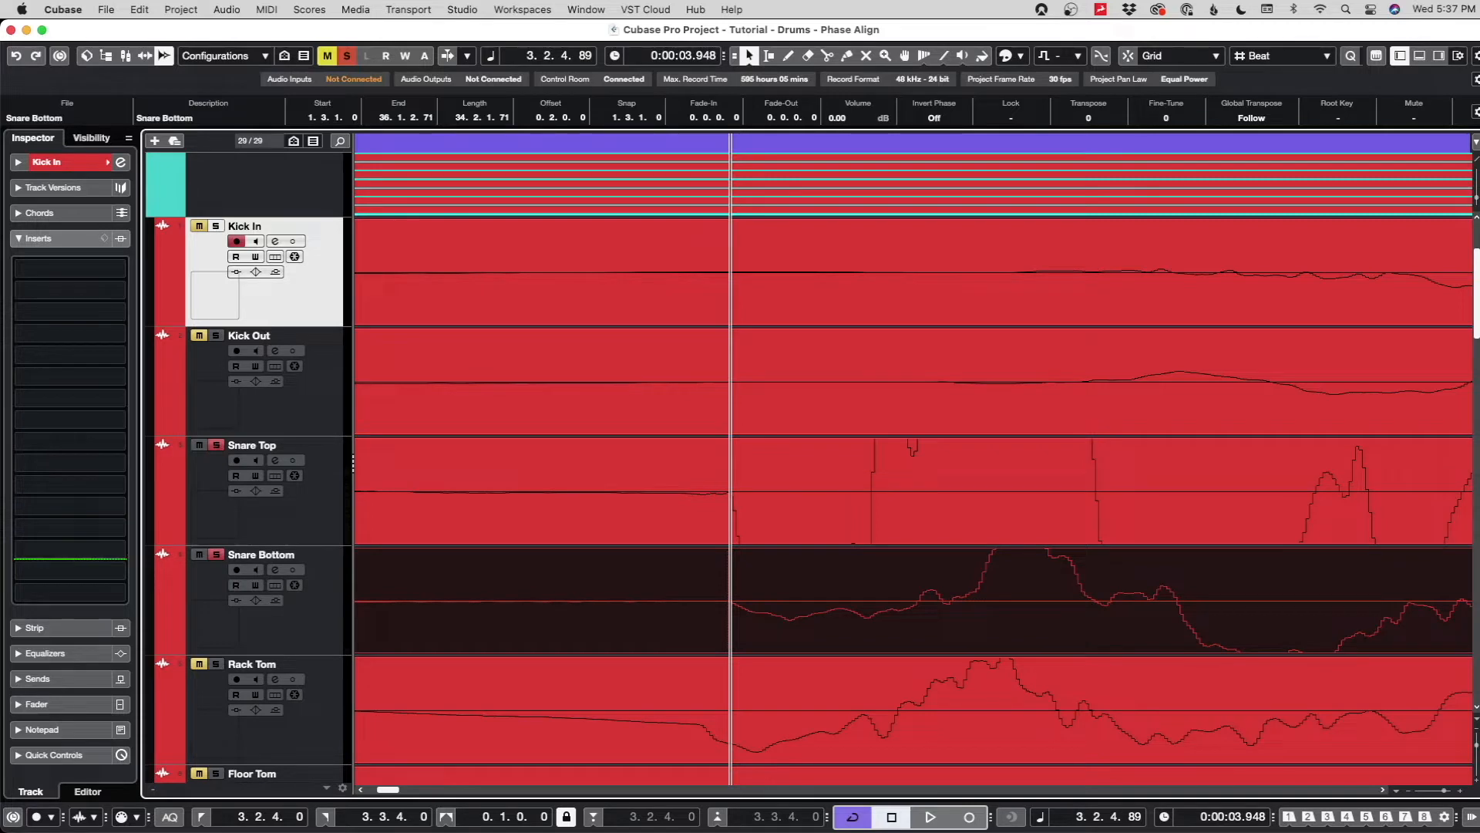
- Compare the soloed snare tracks in looped playback by repeatedly undoing and redoing the Snare Bottom shift and phase inversion
key(space)
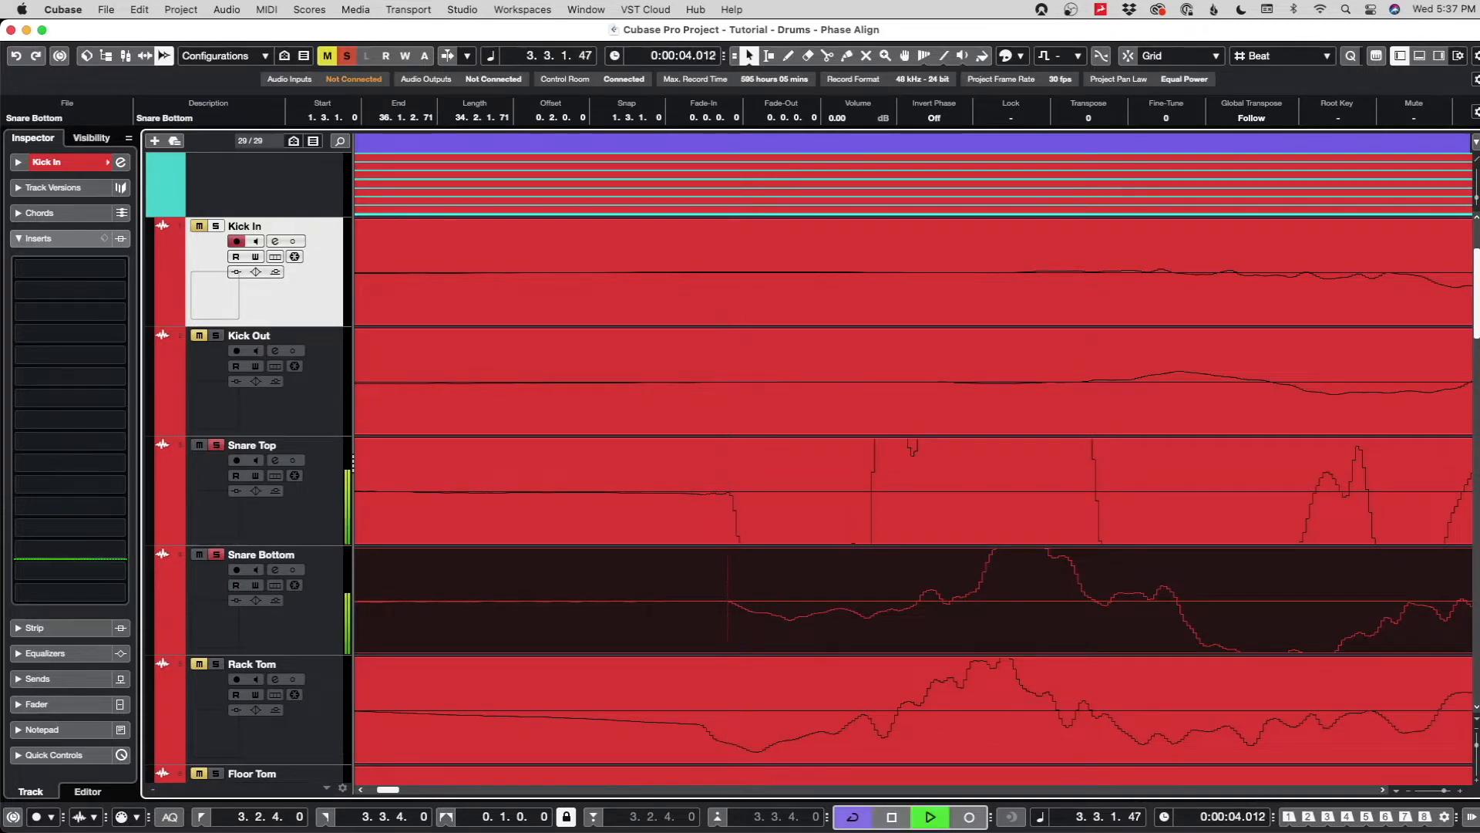
key(super+z)
key(super+z)
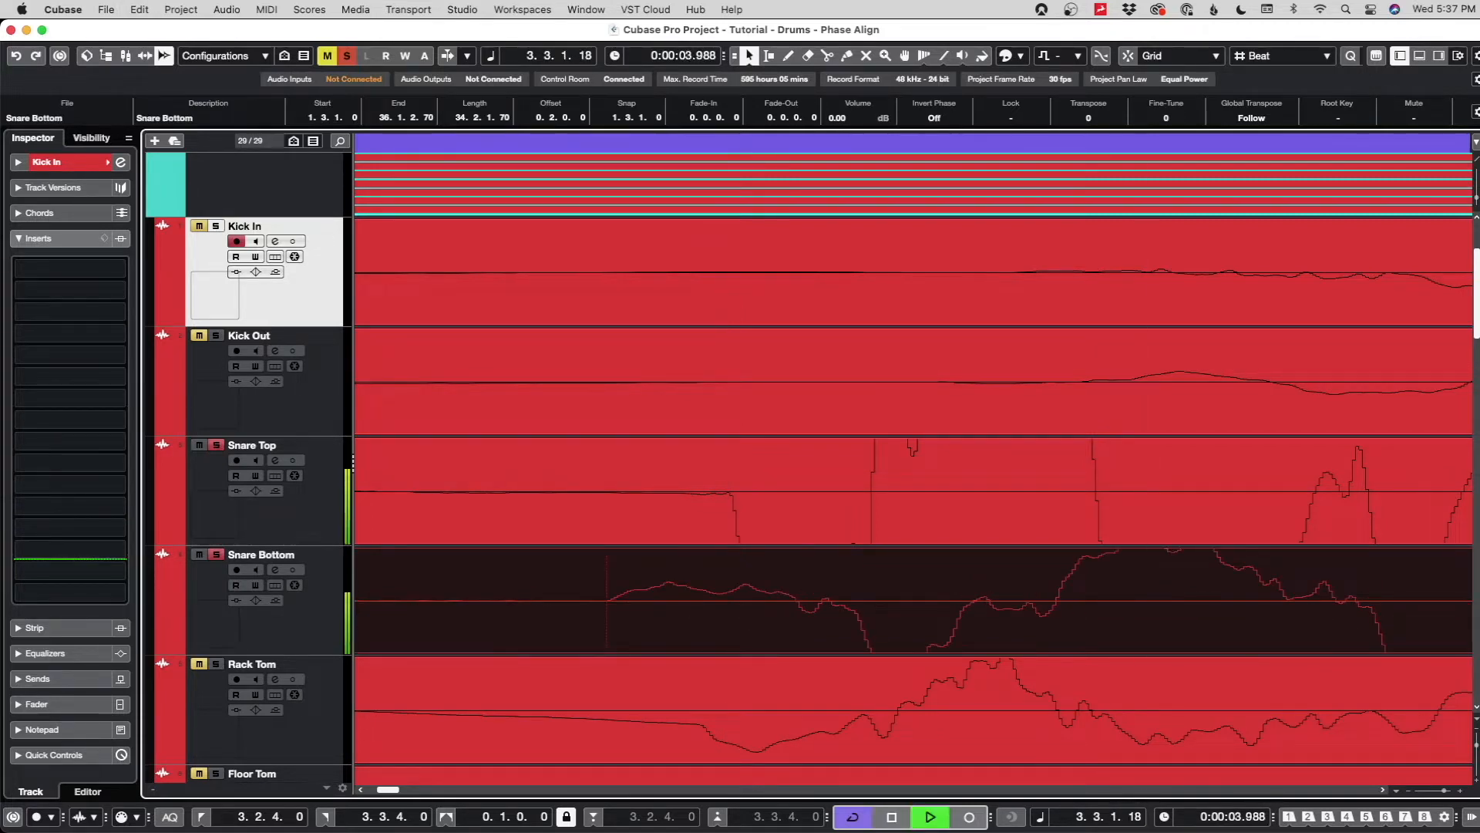
key(super+shift+z)
key(super+shift+z)
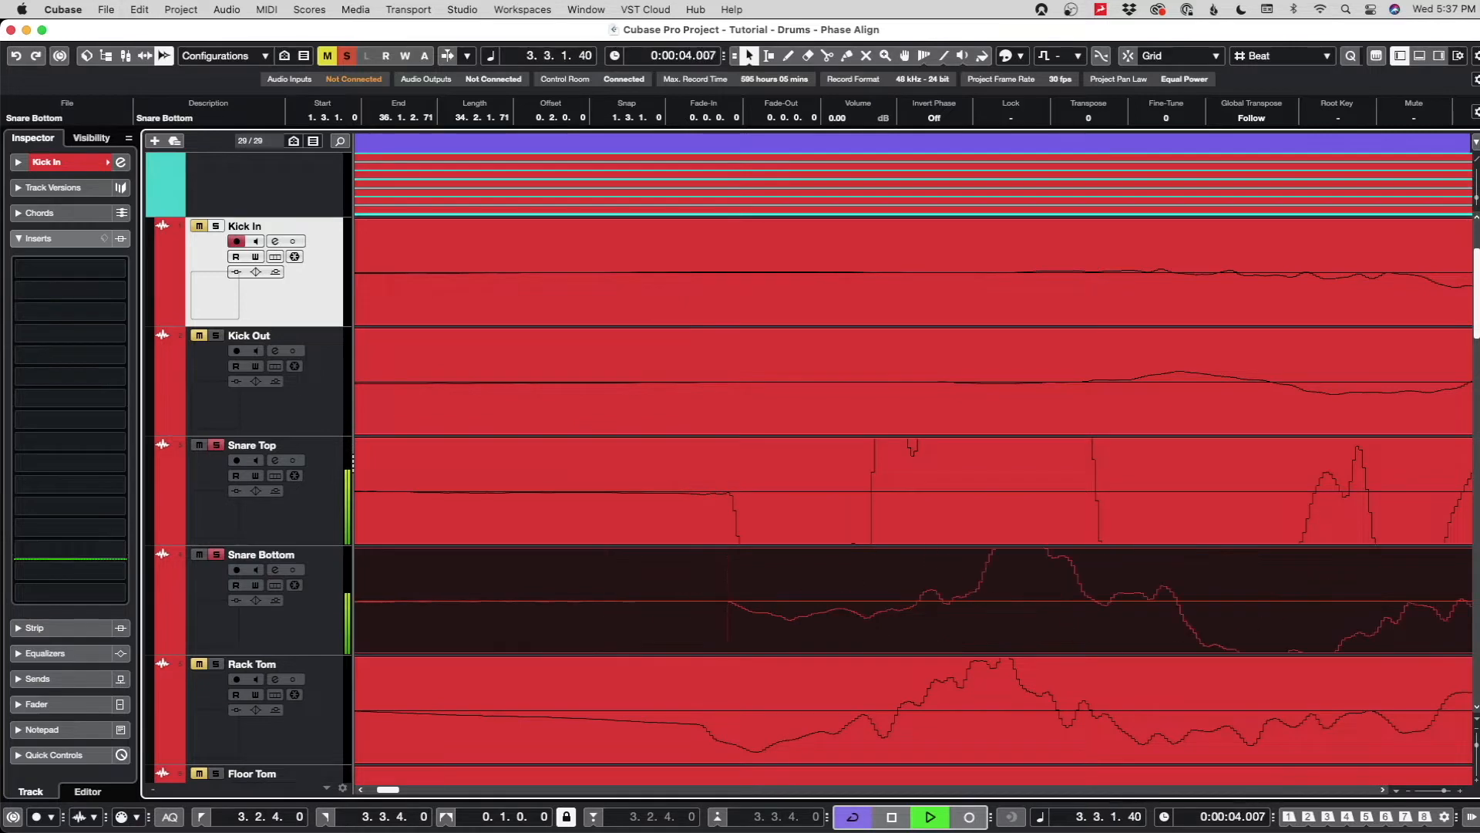
key(super+z)
key(super+z)
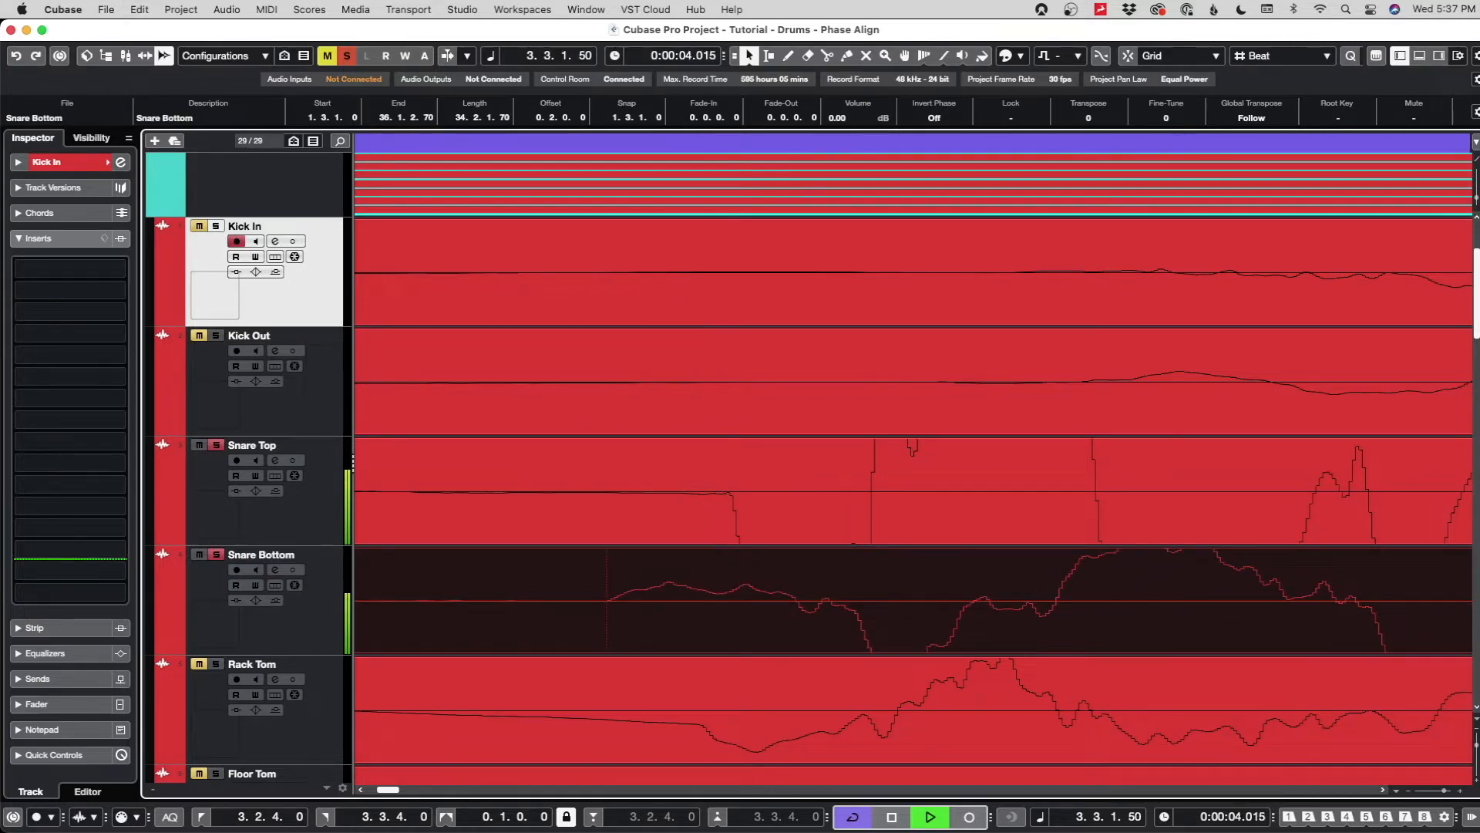
key(super+shift+z)
key(super+shift+z)
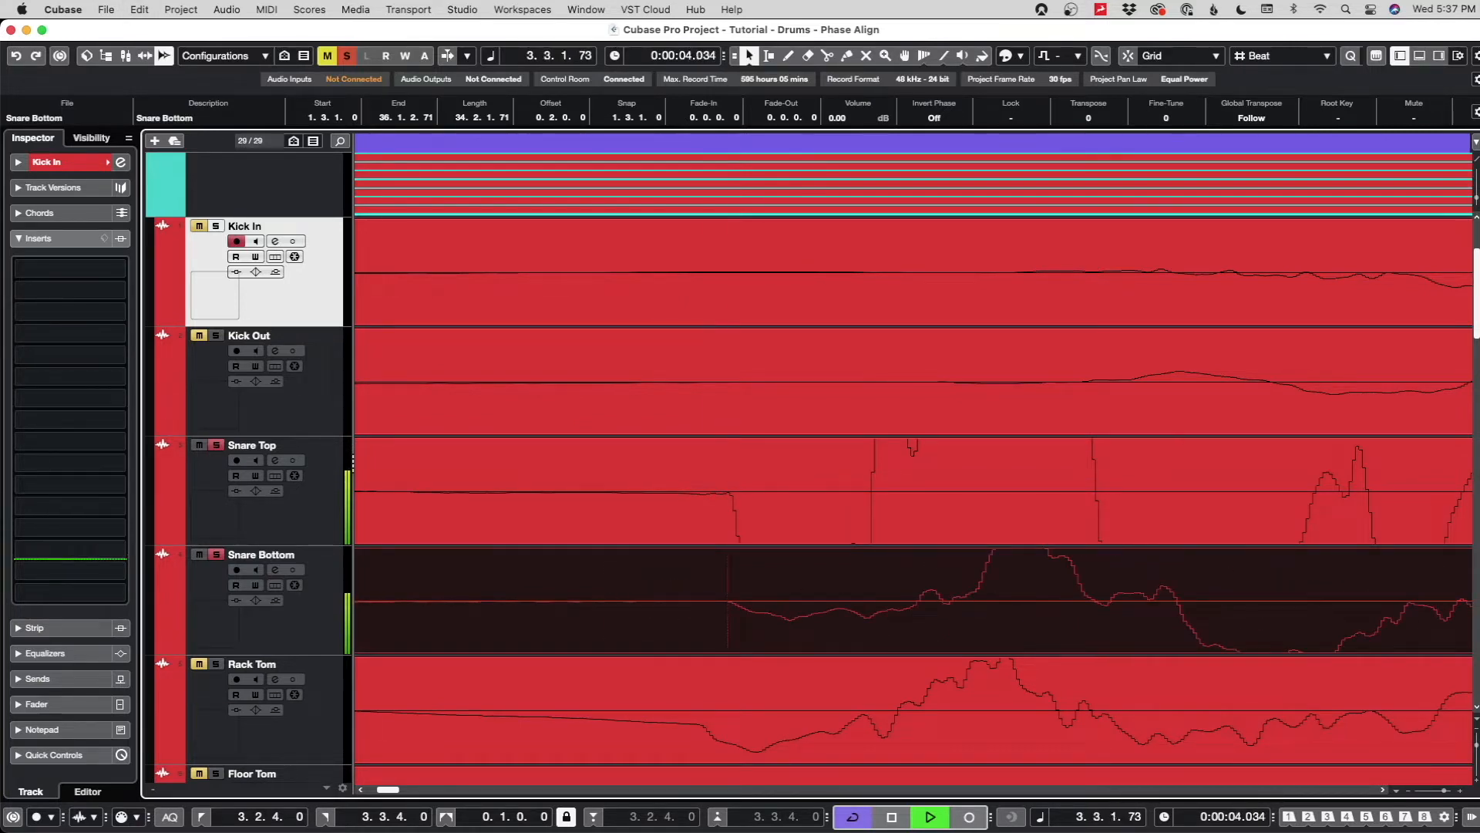
key(space)
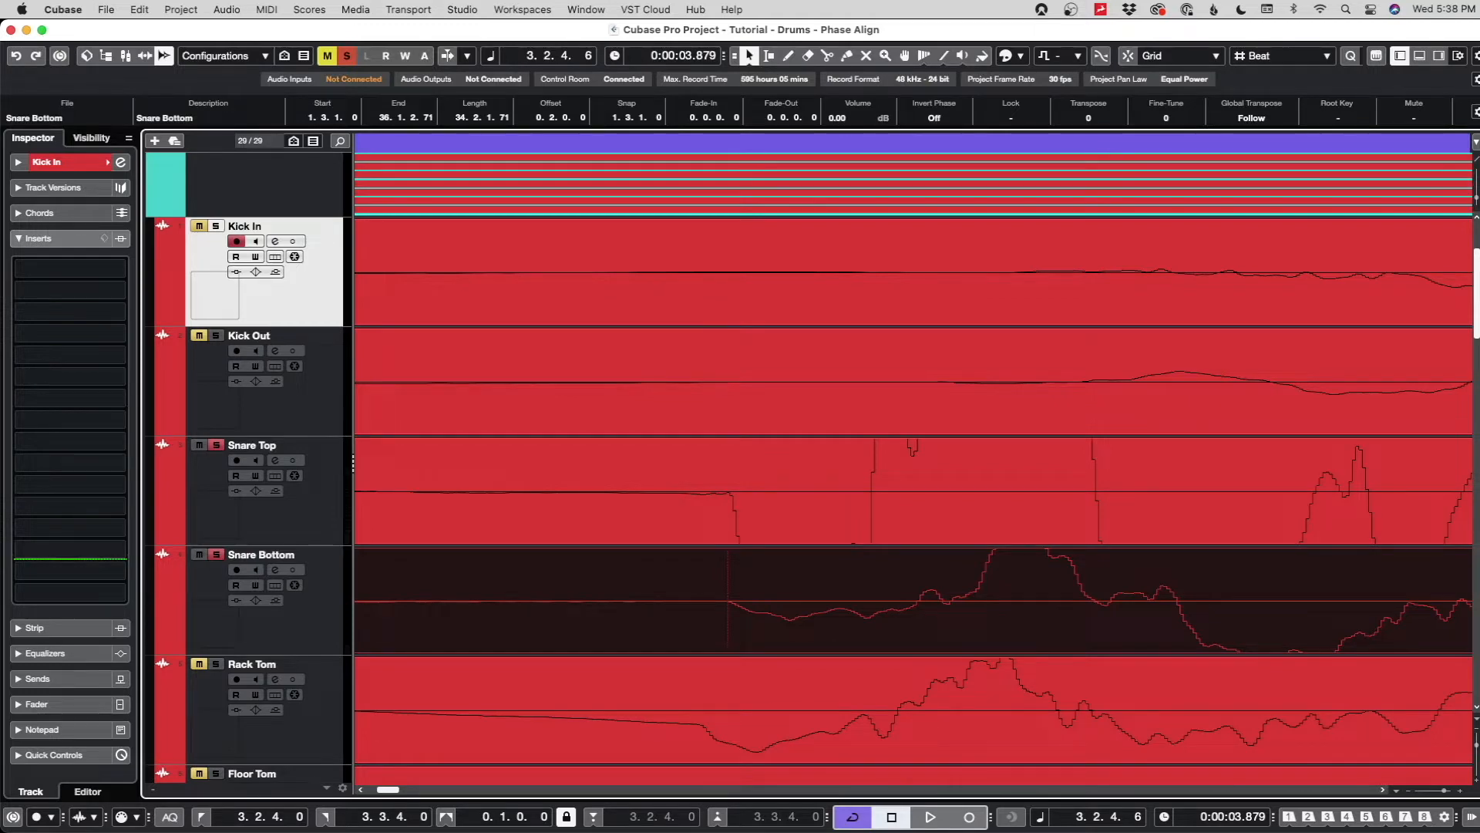
- Set the project cursor on the snare transient at 3.2.4.89 and shift the Rack Tom event so its transient starts there
scroll(684, 449, down, 5)
scroll(684, 449, up, 2)
scroll(684, 449, down, 5)
scroll(684, 453, down, 3)
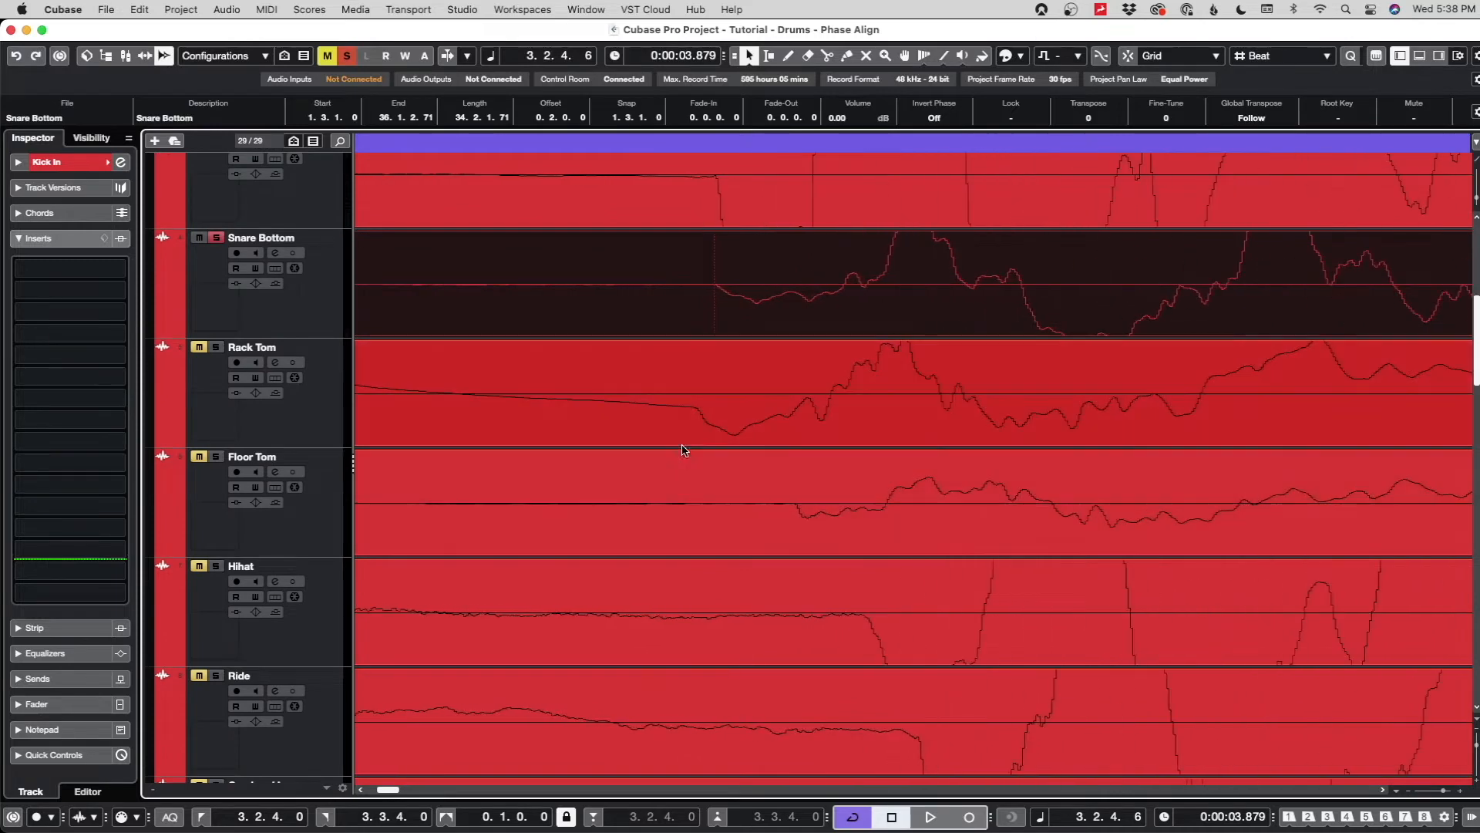
click(723, 143)
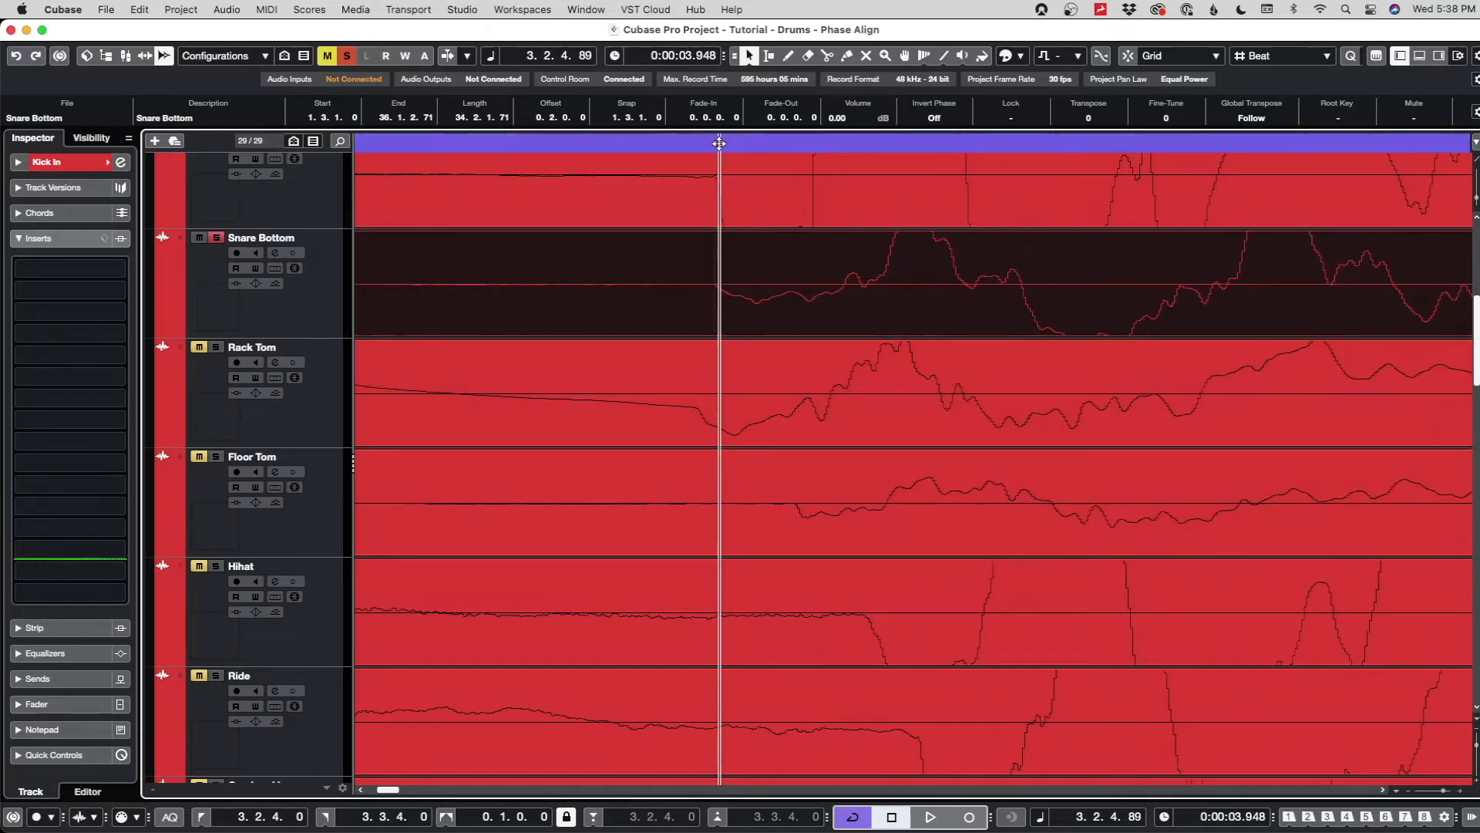
click(759, 416)
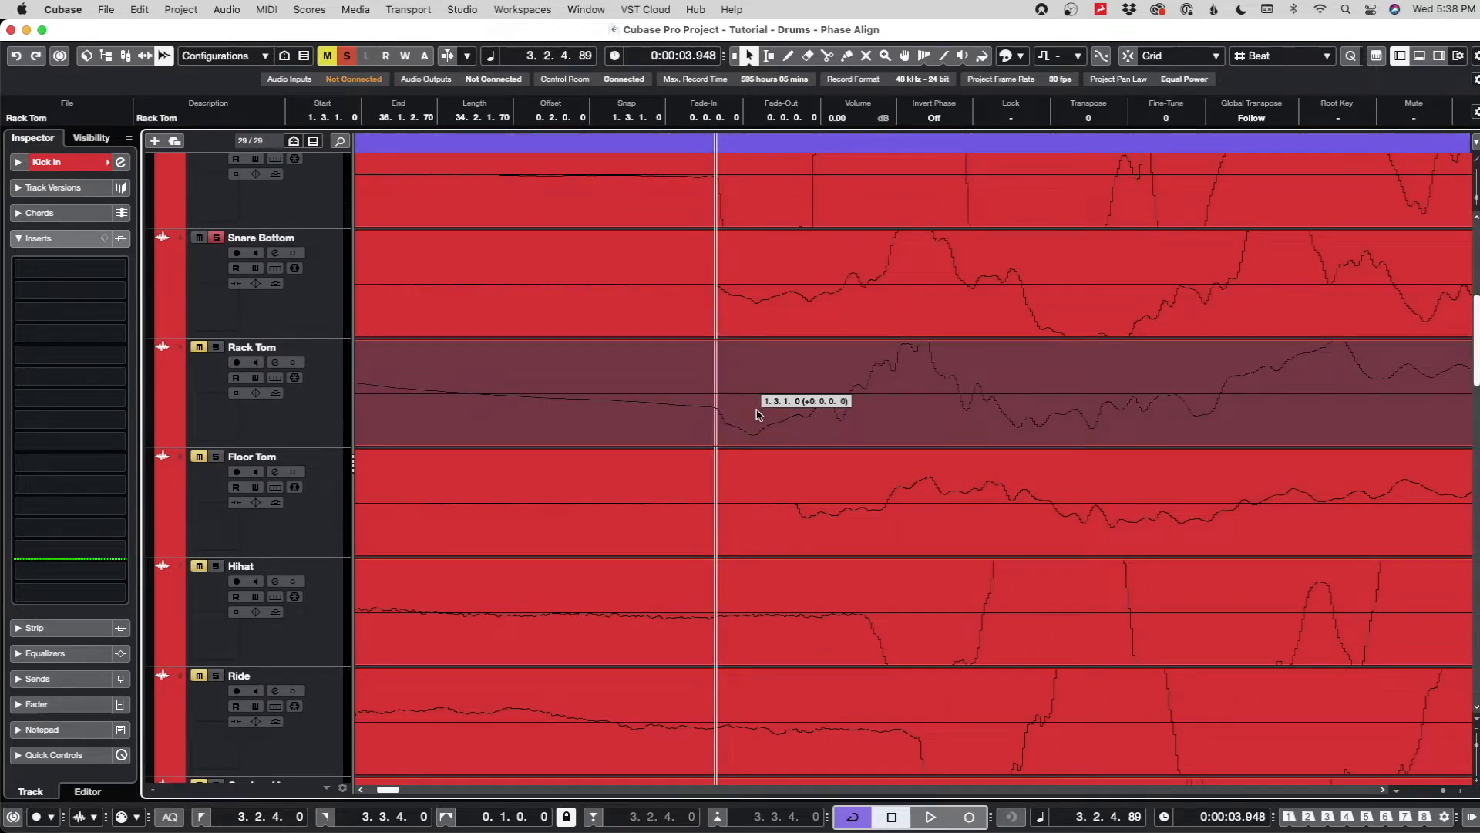
- Shift the Floor Tom, Hihat and Ride events earlier so their snare transients line up with the project cursor
click(818, 511)
drag(817, 512, 769, 512)
drag(930, 599, 779, 588)
scroll(778, 588, down, 2)
scroll(780, 588, down, 1)
drag(945, 475, 753, 482)
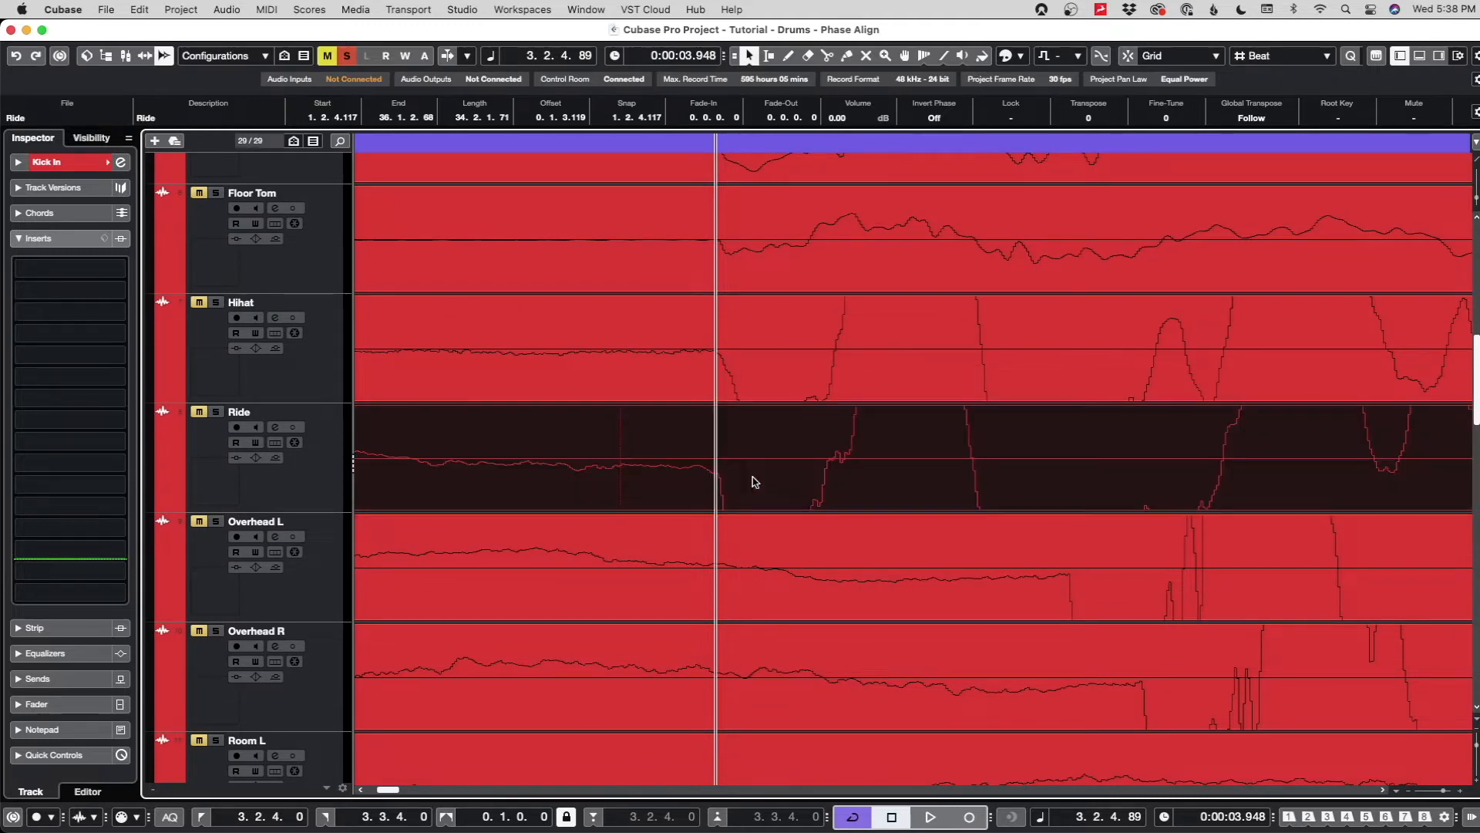
- Shift the Overhead L, Overhead R, Room L and Room R events earlier so their snare transients line up with the project cursor
scroll(1074, 592, down, 1)
drag(1125, 571, 827, 561)
drag(1234, 721, 890, 664)
scroll(891, 664, down, 3)
drag(1433, 621, 785, 590)
scroll(844, 599, right, 1)
scroll(939, 690, down, 2)
drag(1424, 729, 842, 706)
- Reduce the track heights and examine how the snare hits line up across all the drum tracks
key(shift+Up)
key(shift+Down)
key(shift+g)
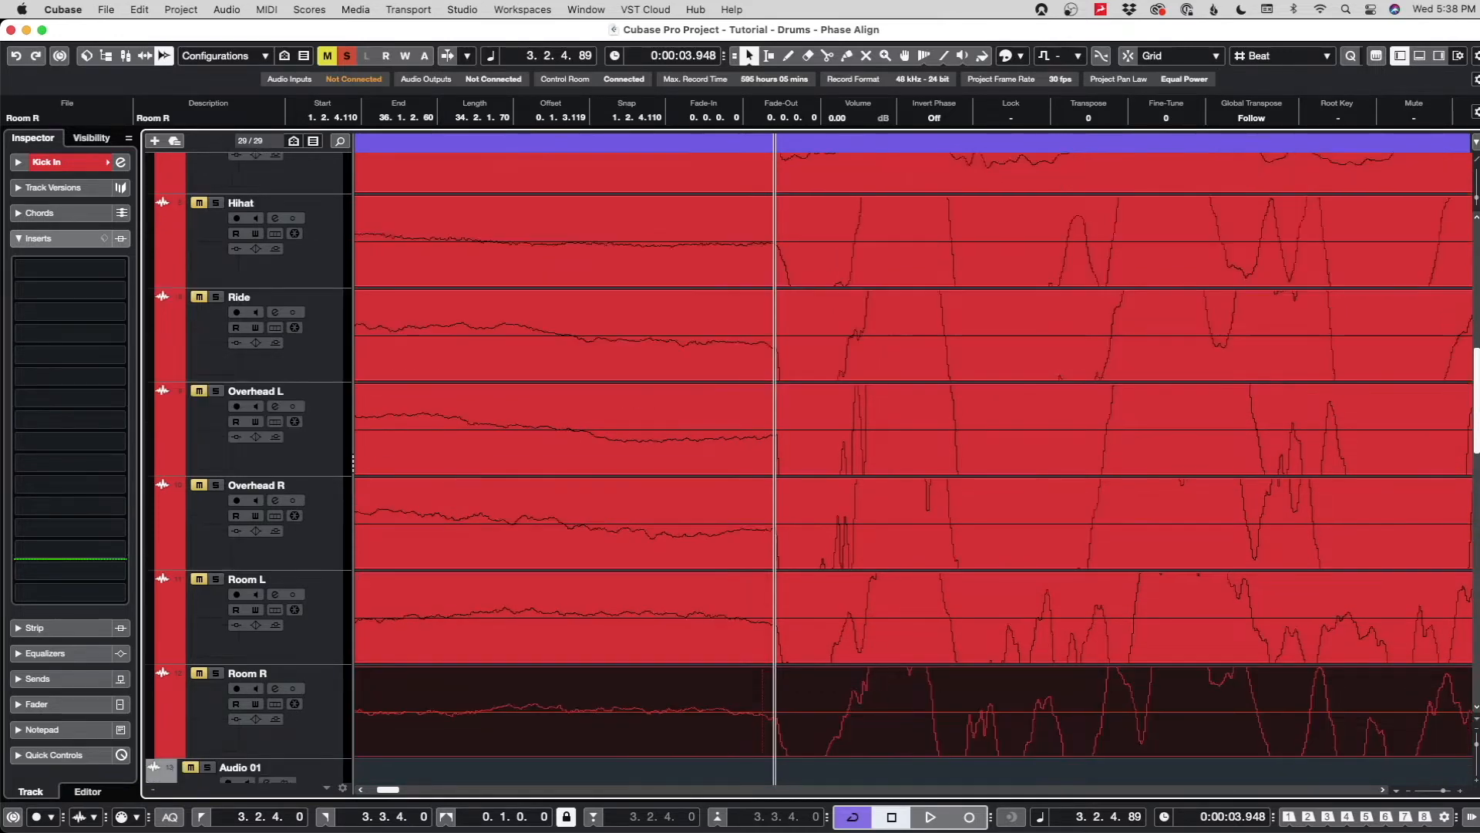
key(shift+g)
key(shift+g)
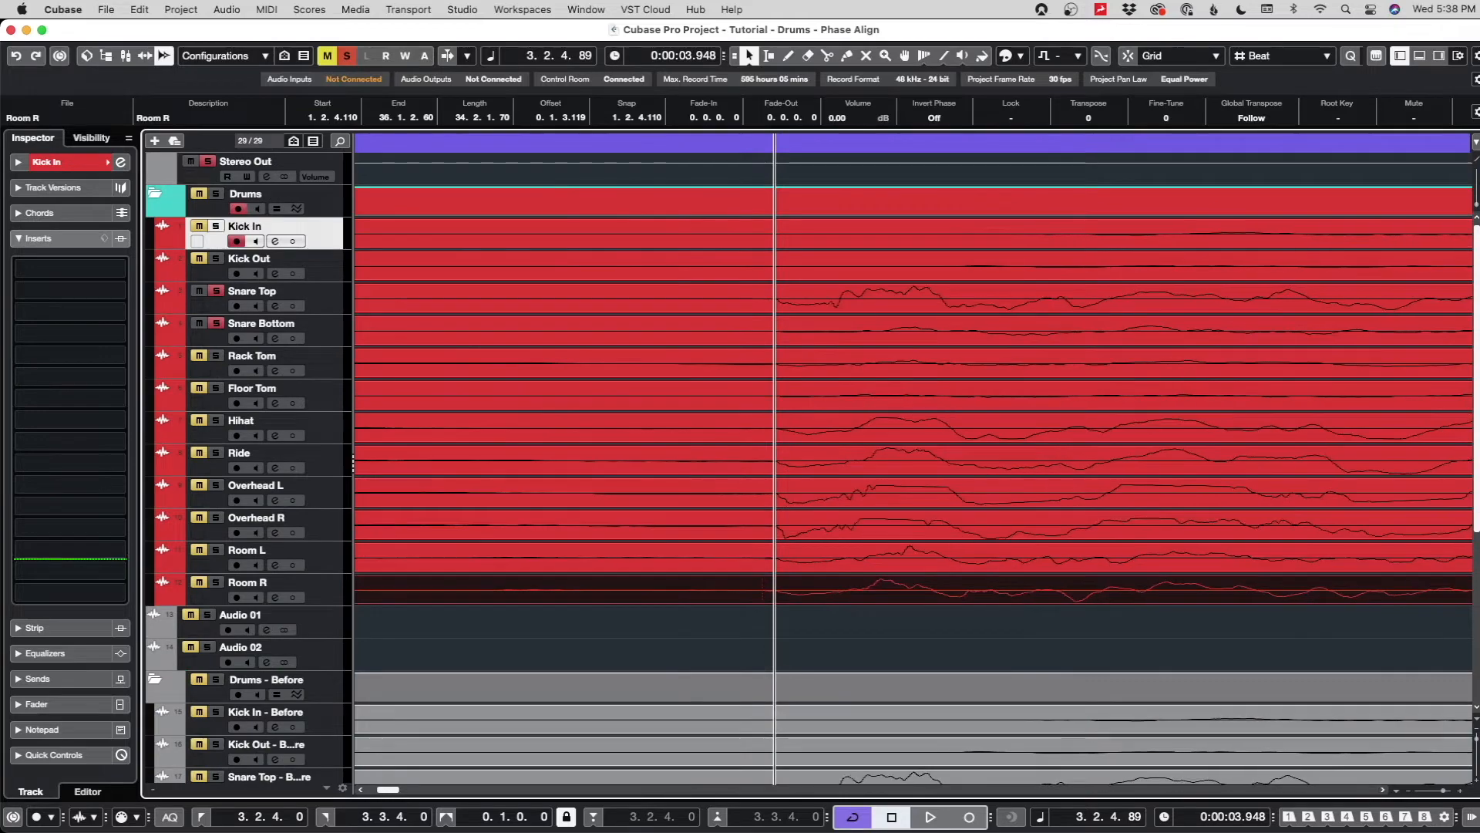
key(h)
key(h)
key(h)
key(h)
key(h)
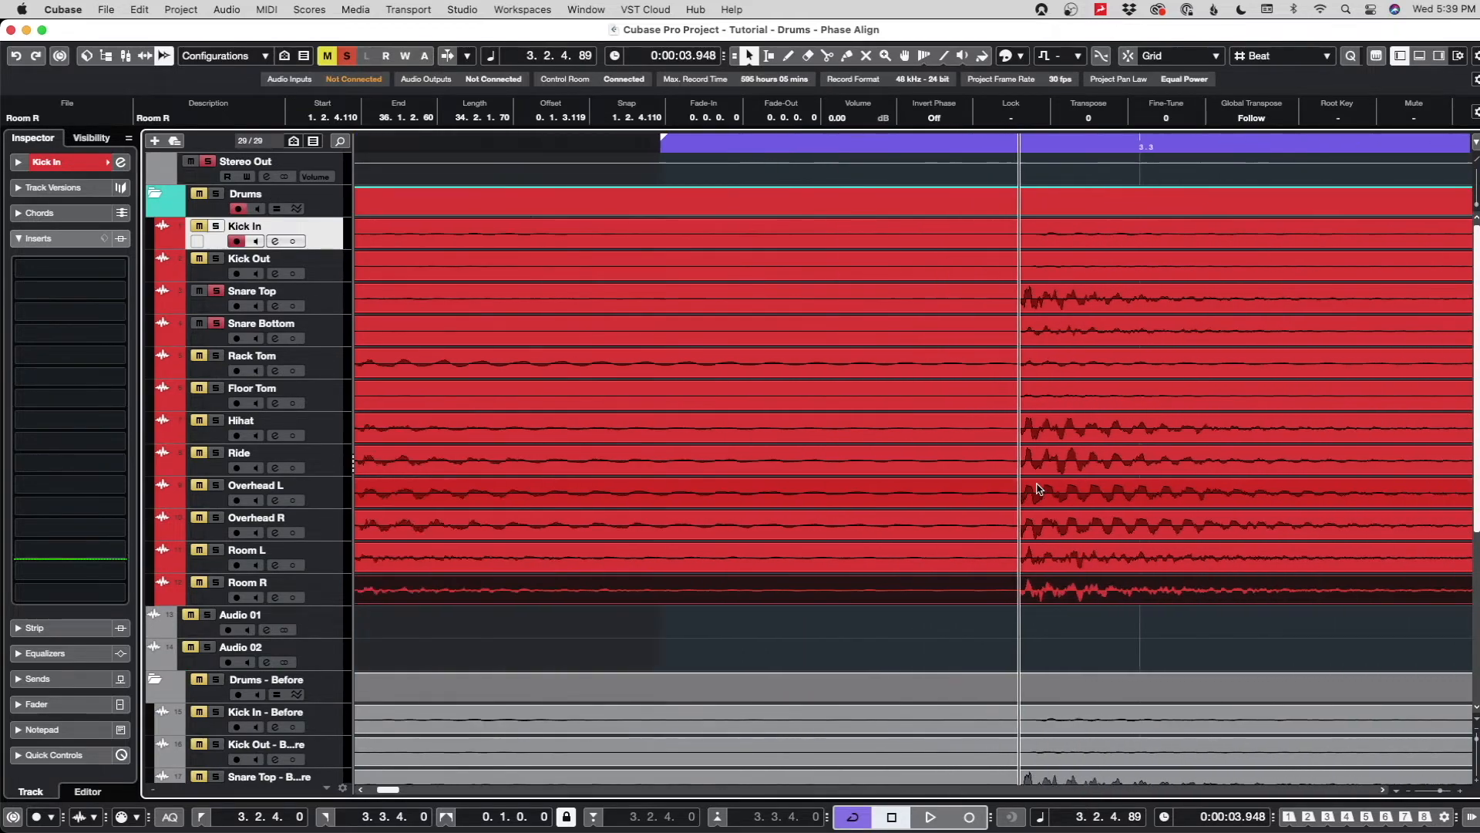
key(g)
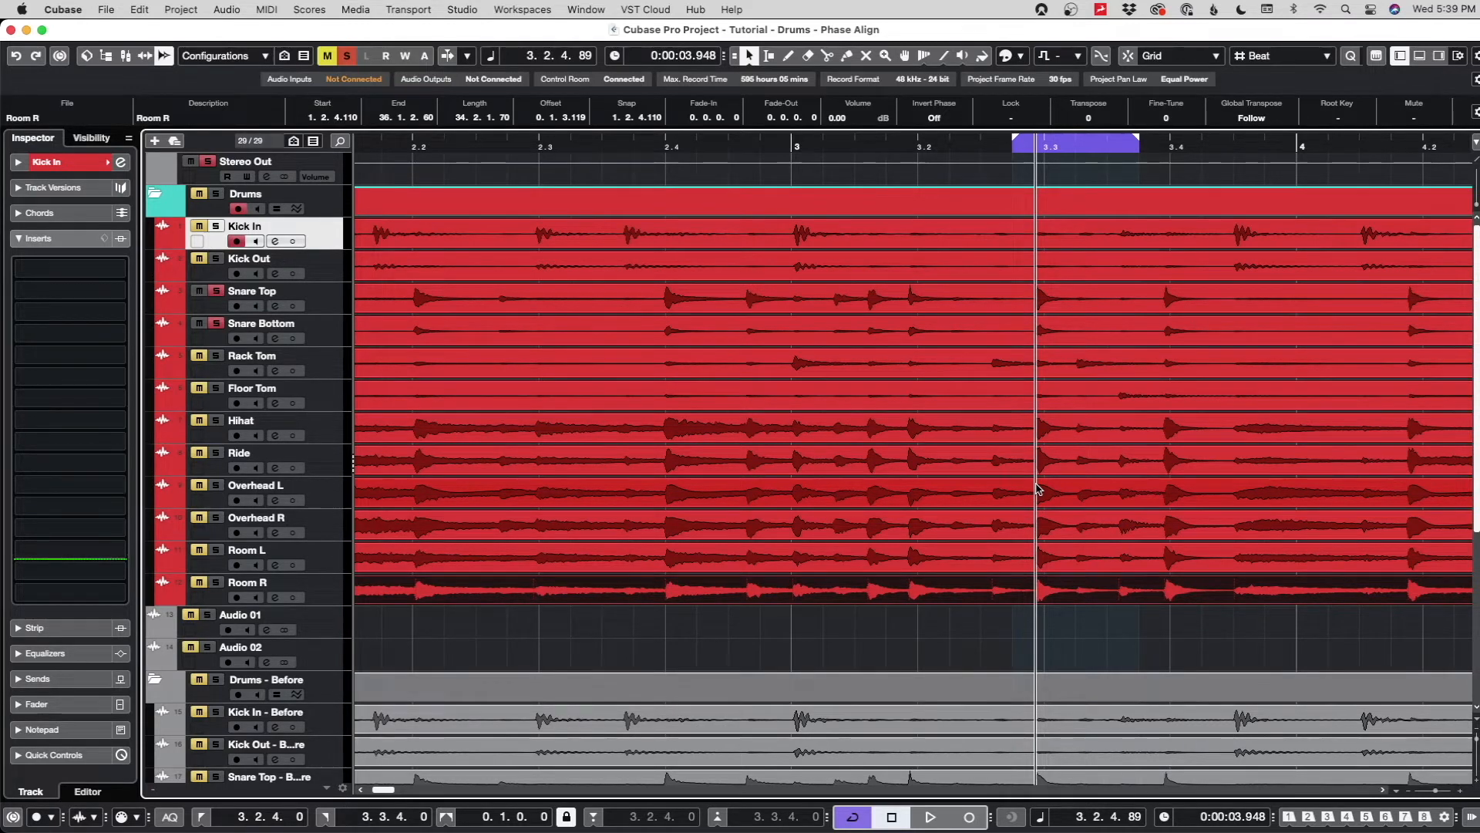
- Play the soloed snare tracks from the start of bar 2
click(409, 151)
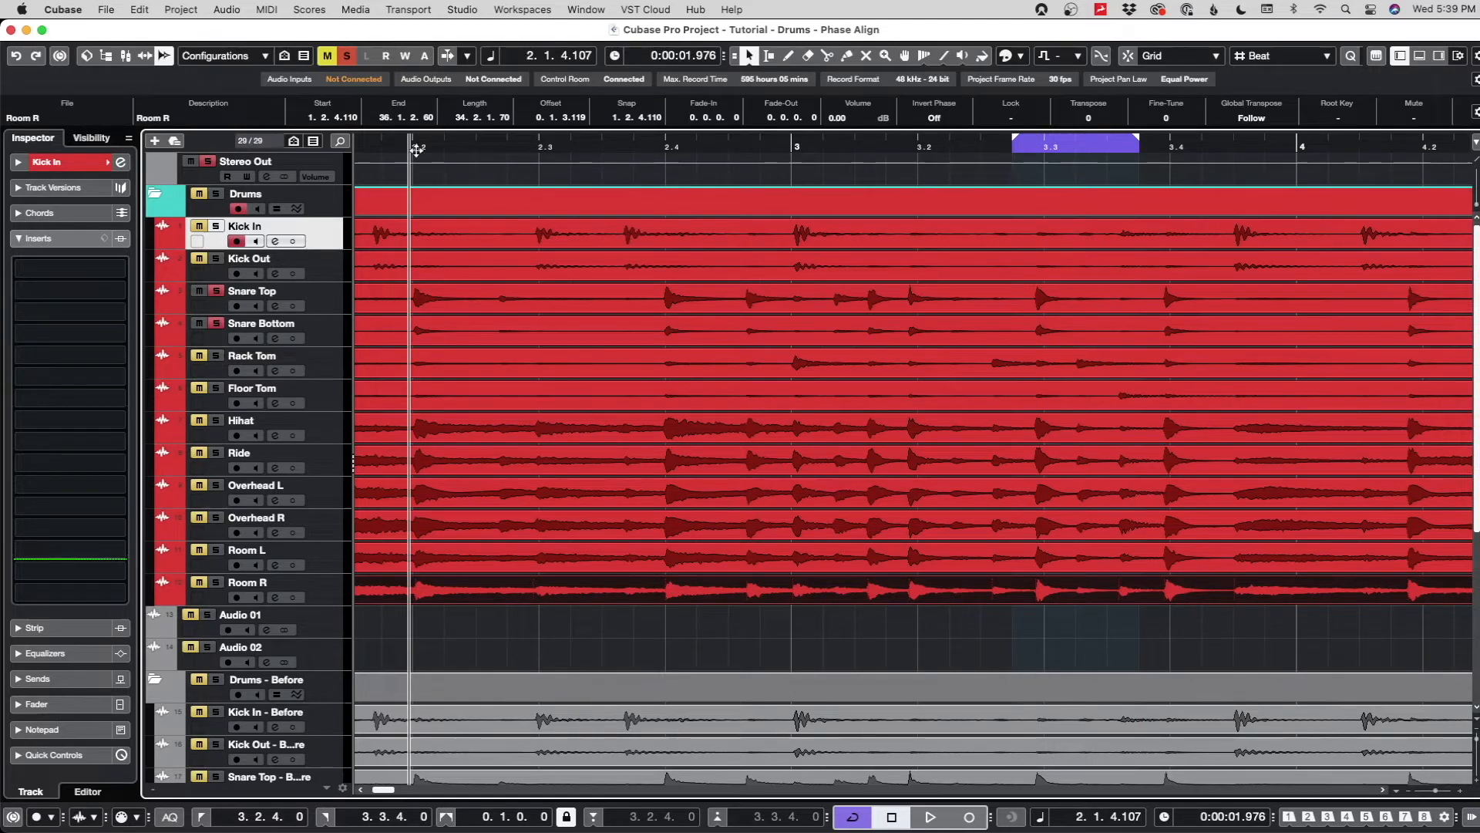
click(411, 147)
key(g)
key(g)
key(g)
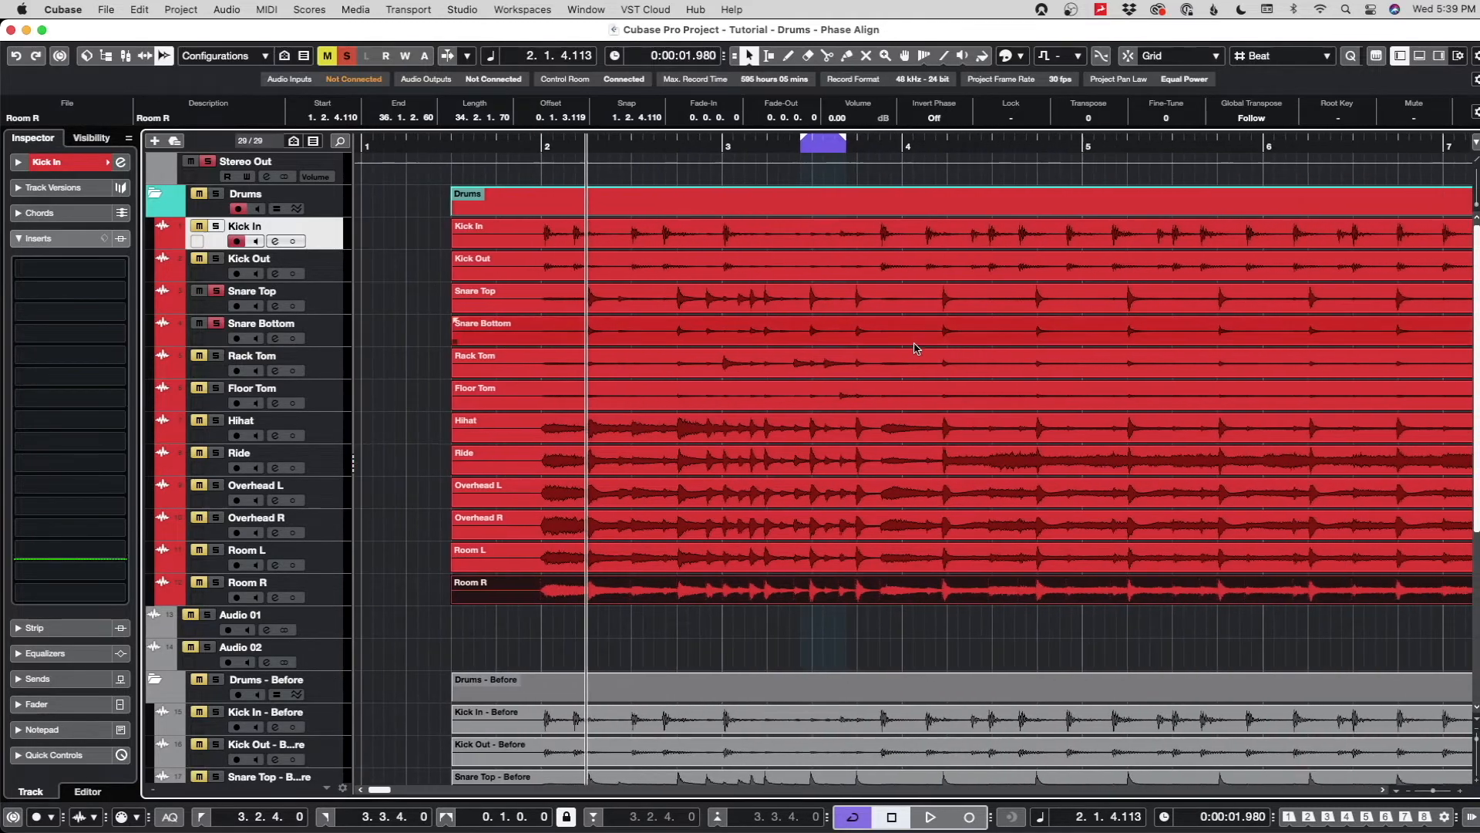
click(550, 151)
click(818, 262)
key(space)
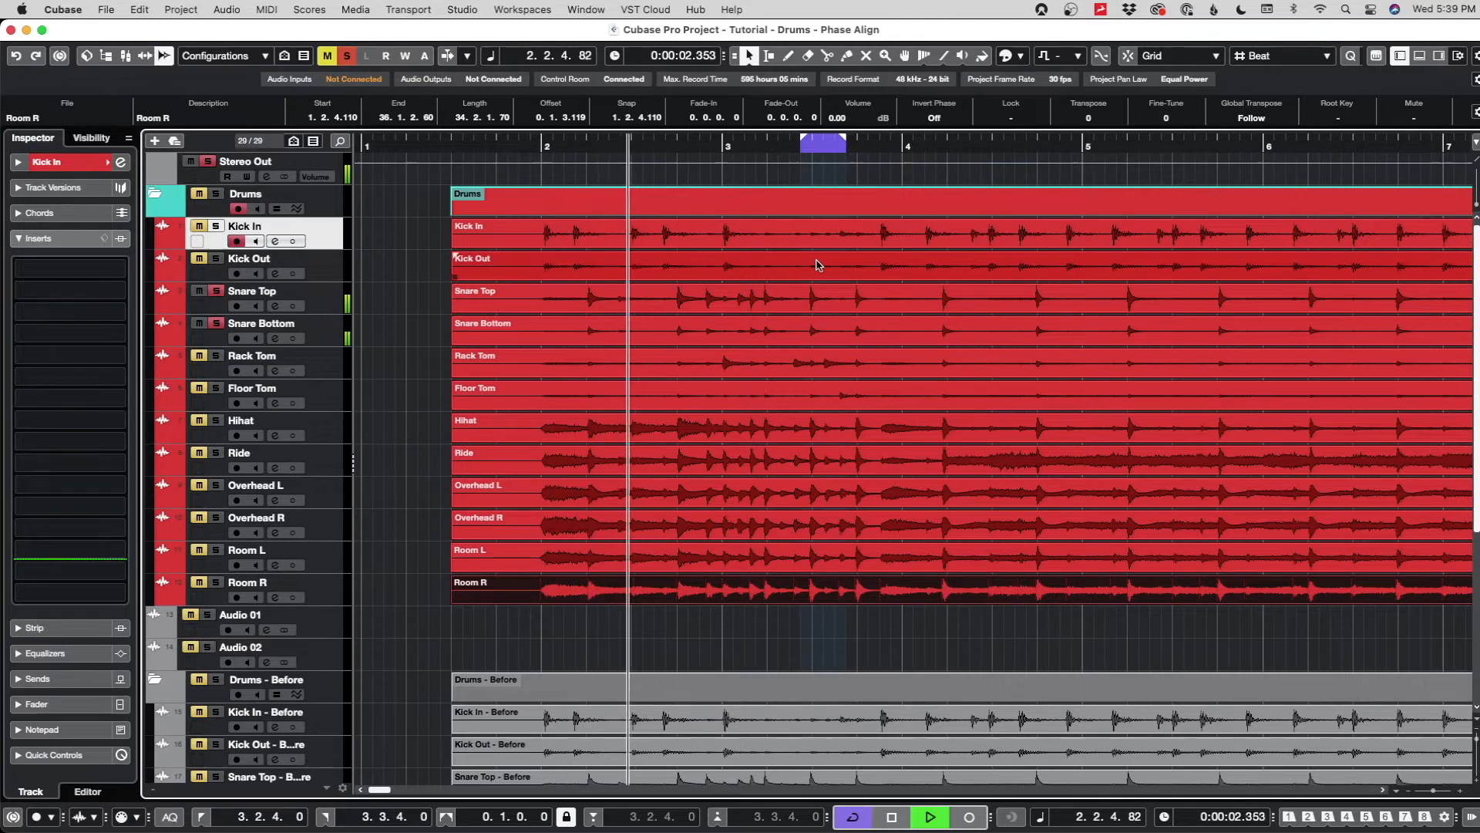
- Clear all track solos and set the playback cycle to run from bar 2 to bar 7 with snap on
click(347, 56)
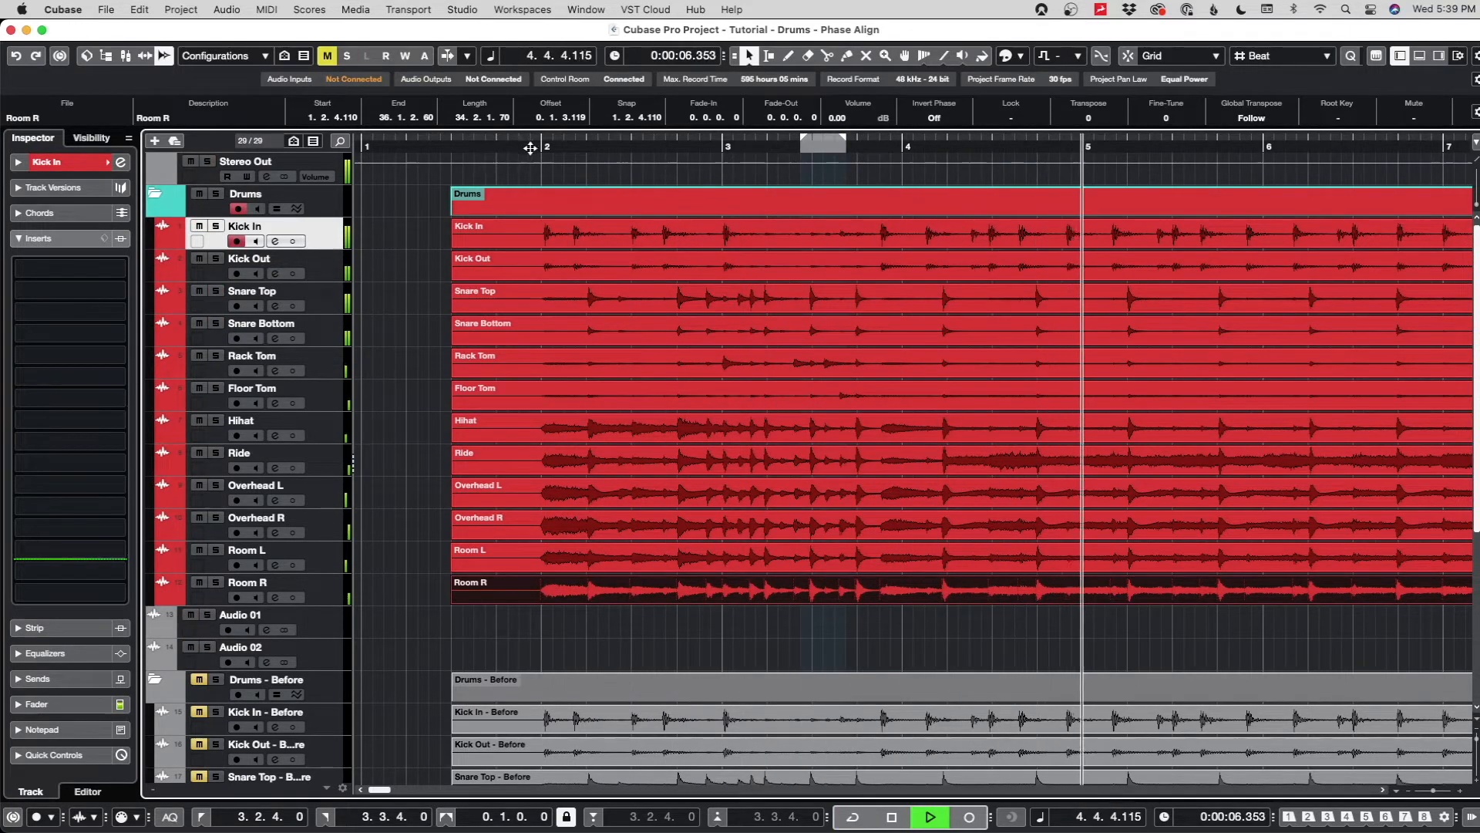
drag(542, 147, 1443, 144)
key(j)
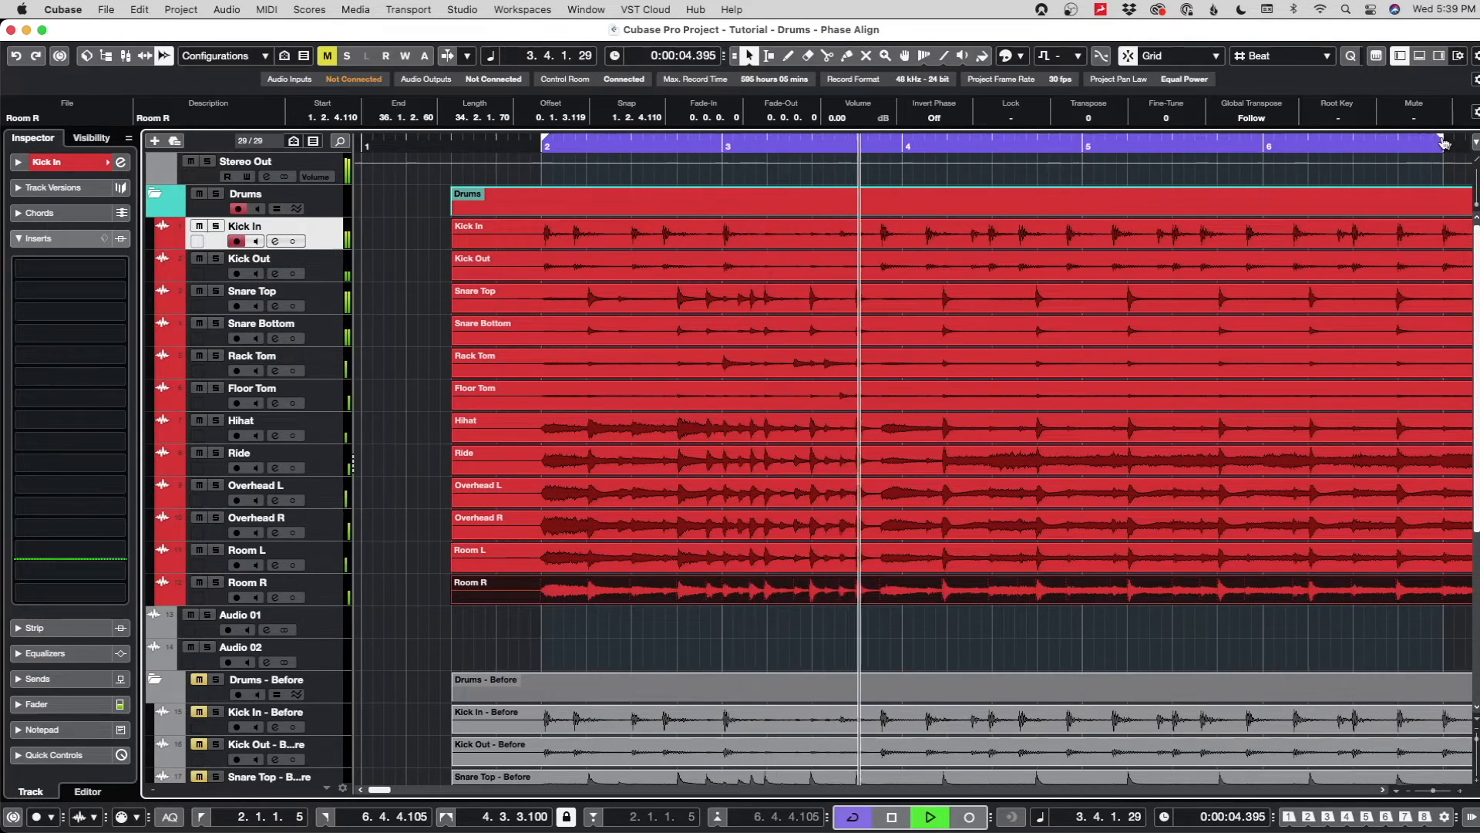
- Compare the full drum kit around the snare hit at beat 3.4 by undoing and redoing the recent event shifts during playback
scroll(854, 277, up, 8)
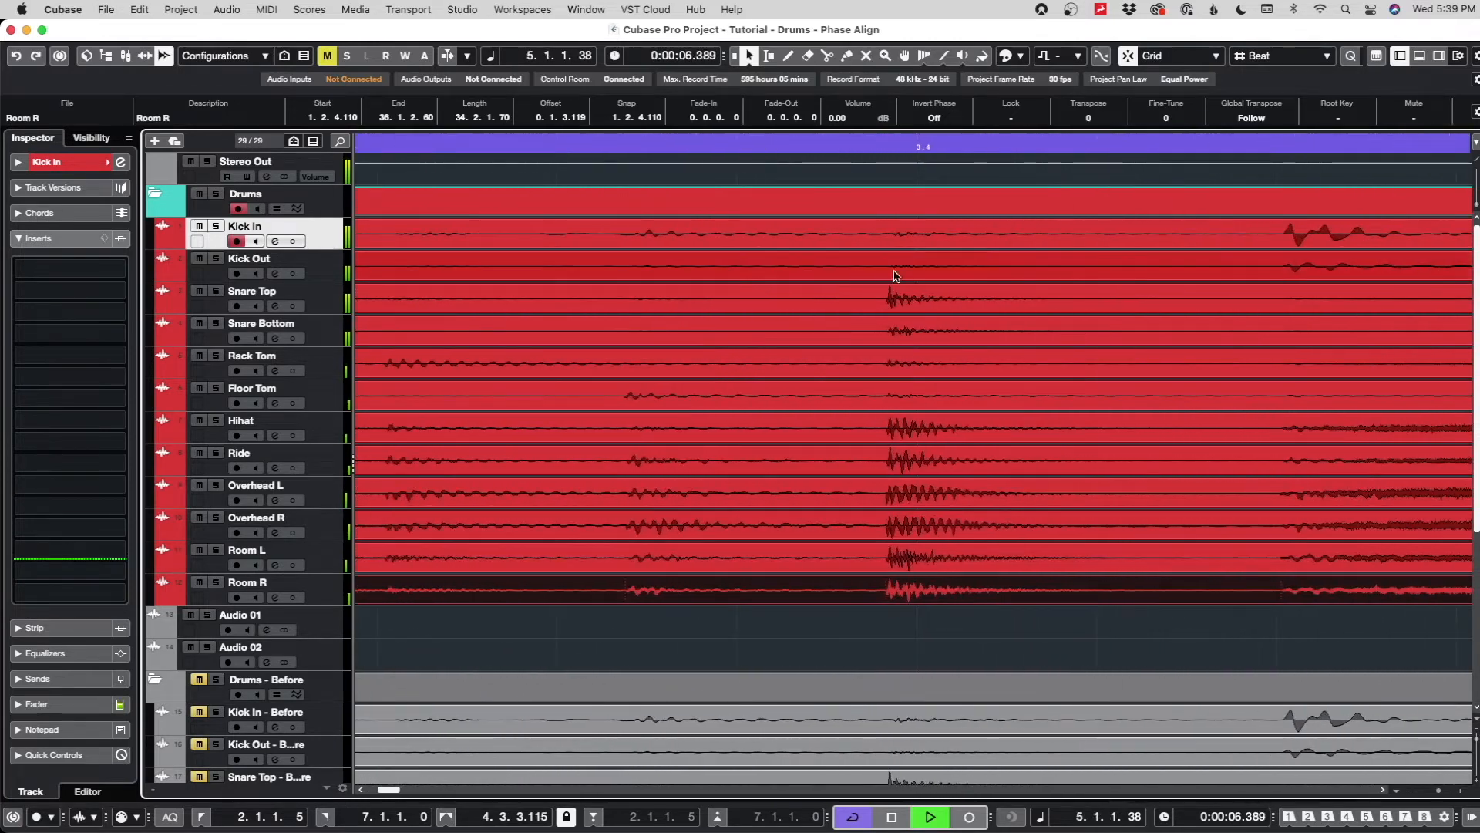
scroll(902, 272, up, 2)
scroll(901, 272, up, 1)
key(super+z)
key(super+z)
key(super+z)
key(super+z)
key(super+z)
key(super+z)
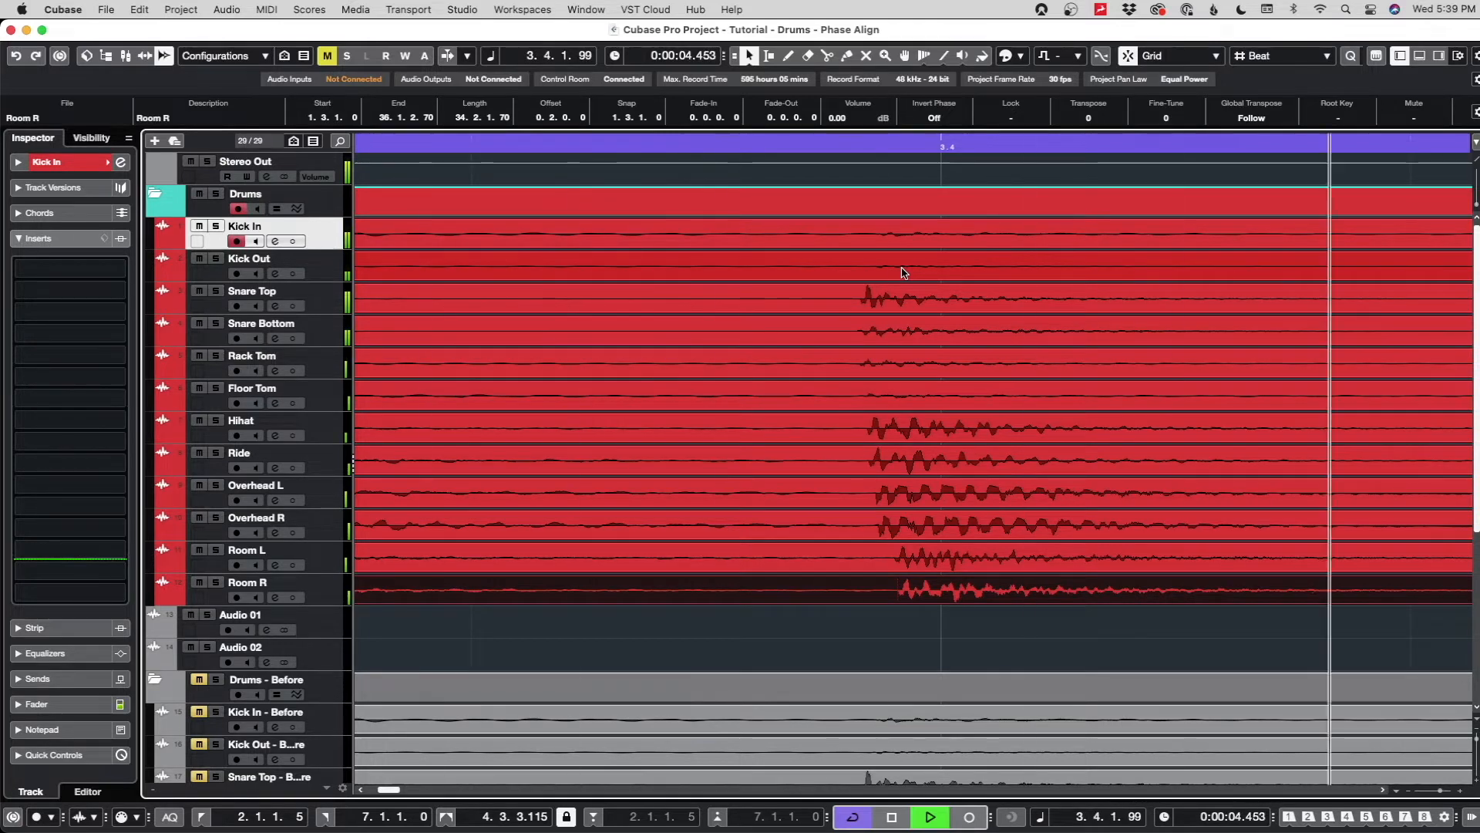
key(super+shift+z)
key(super+shift+z)
key(super+shift+z)
key(super+shift+z)
key(super+shift+z)
key(super+shift+z)
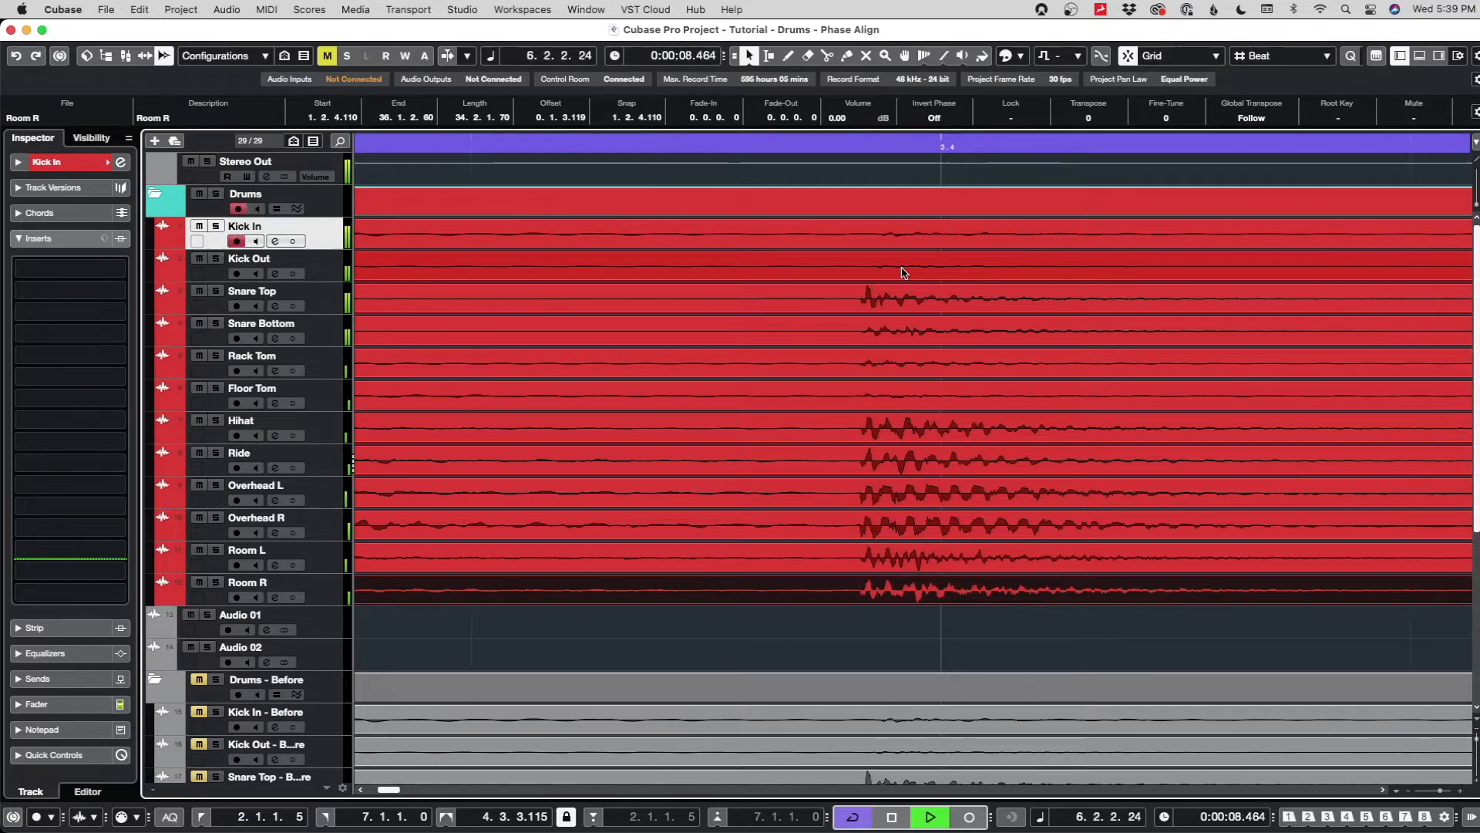
- Shorten the cycle to end at bar 4, compare the looped drums with and without the event shifts, and stop playback
scroll(904, 273, down, 10)
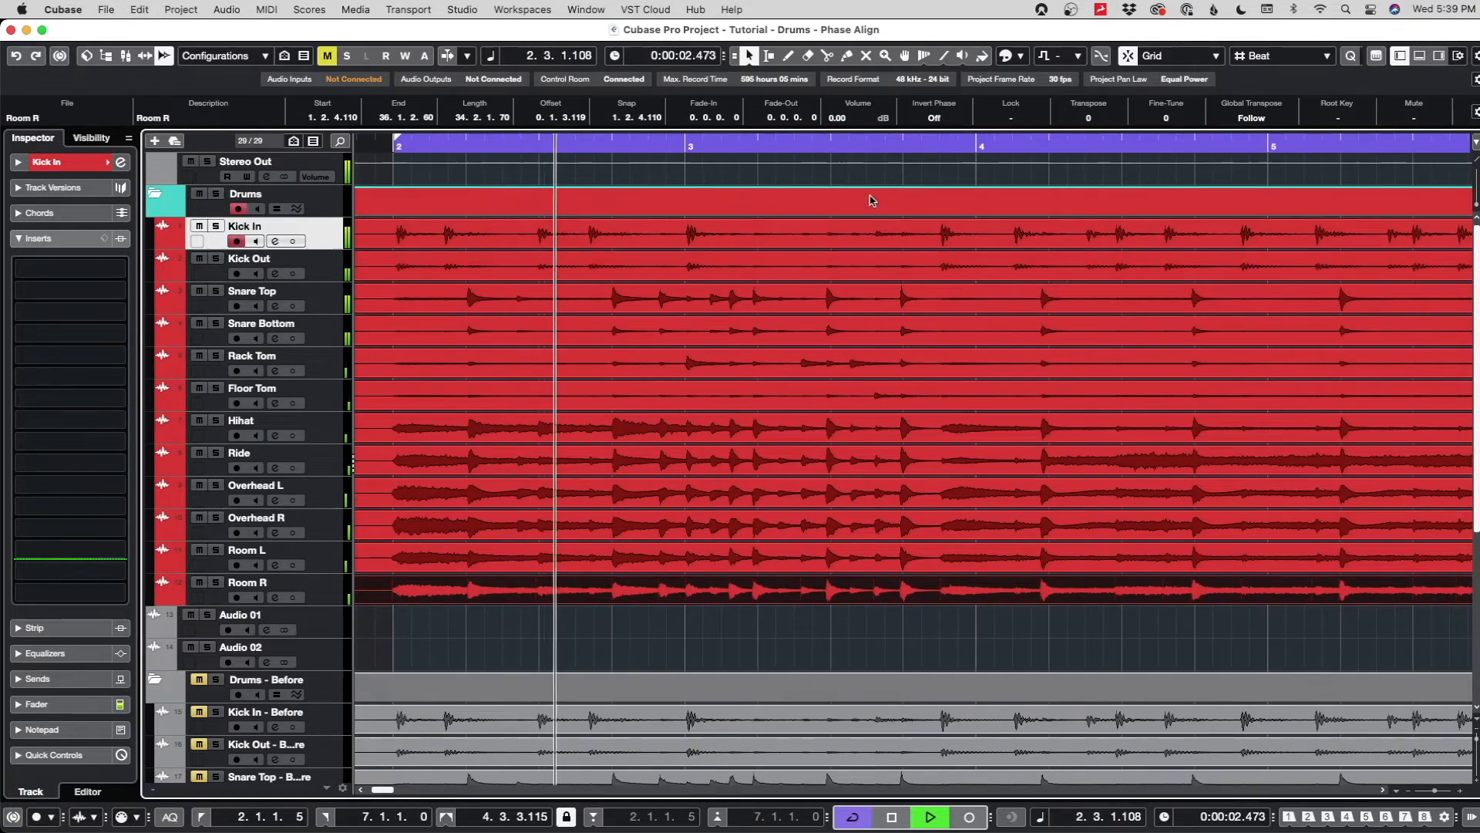
alt+click(977, 145)
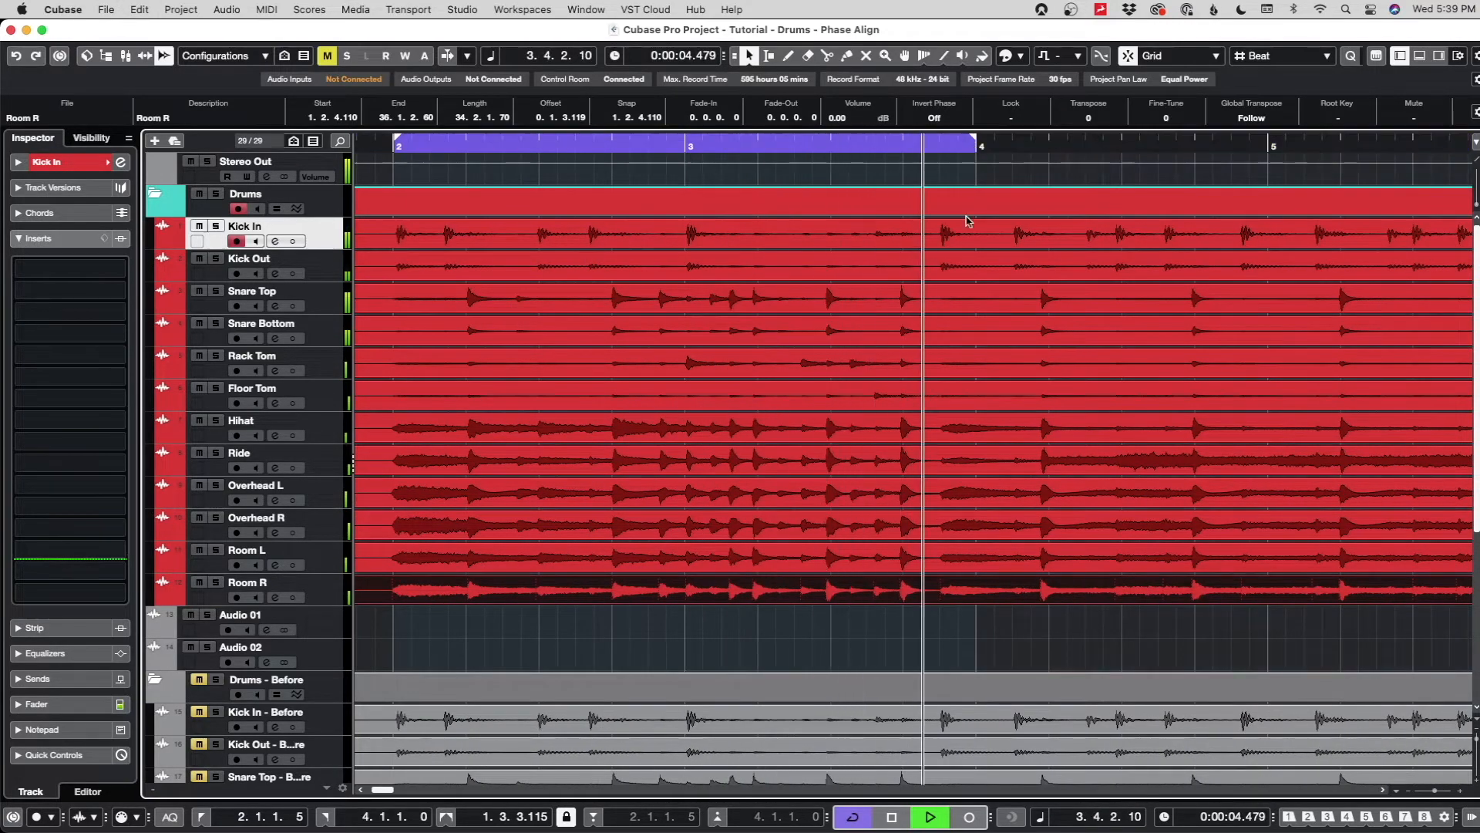
scroll(933, 239, up, 3)
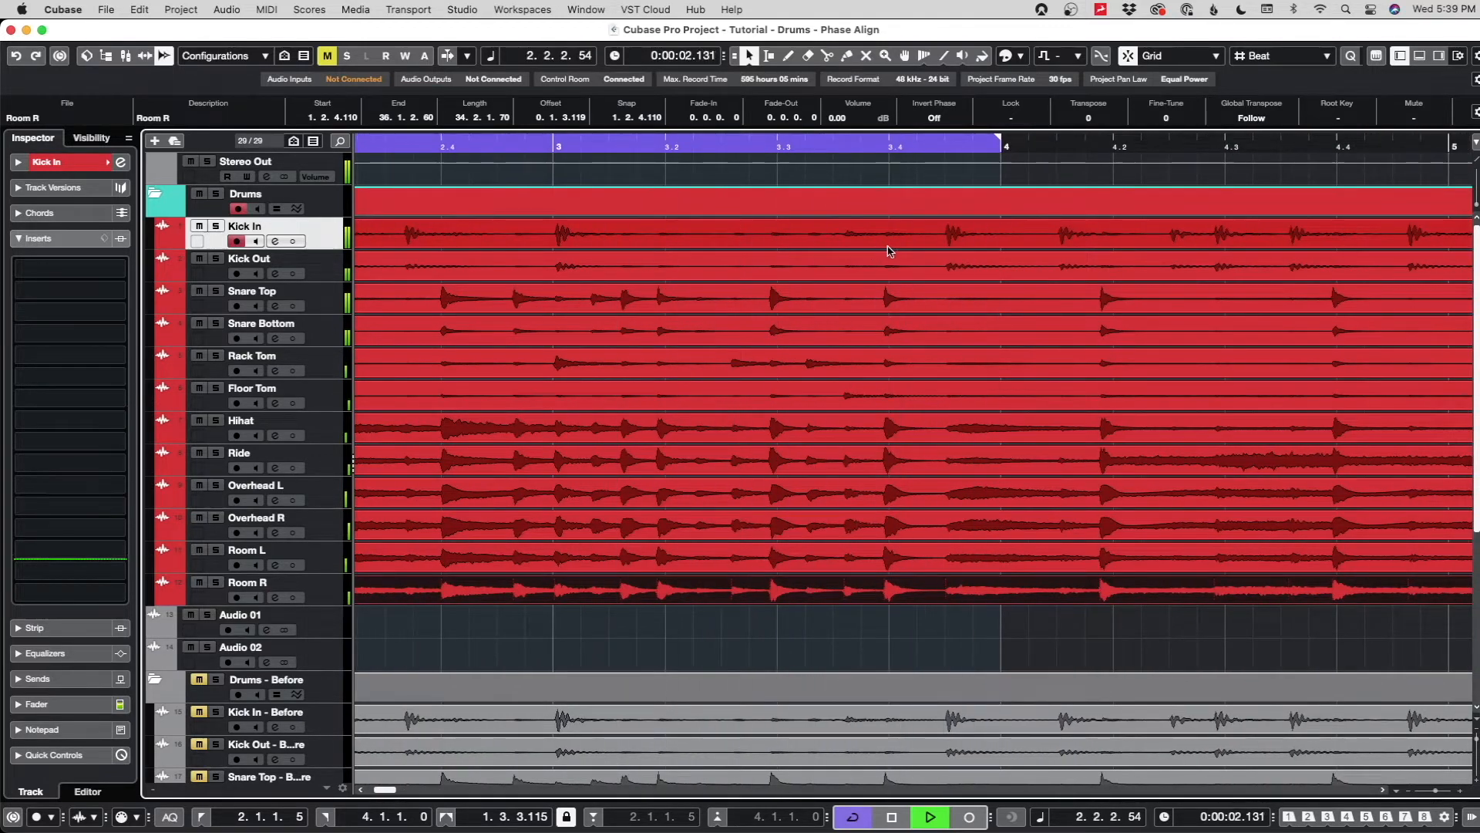
scroll(890, 250, up, 5)
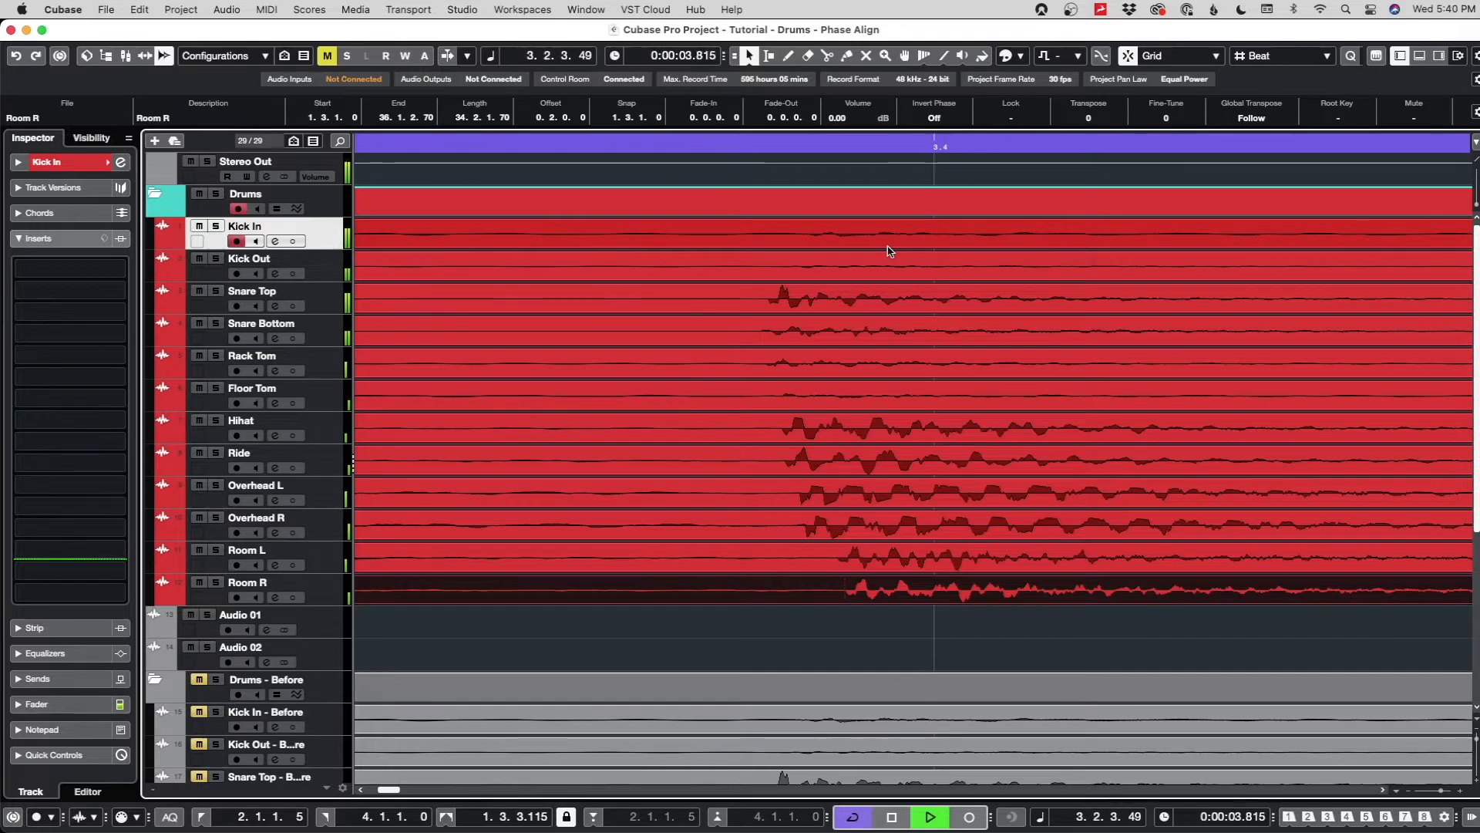
key(shift+super+z)
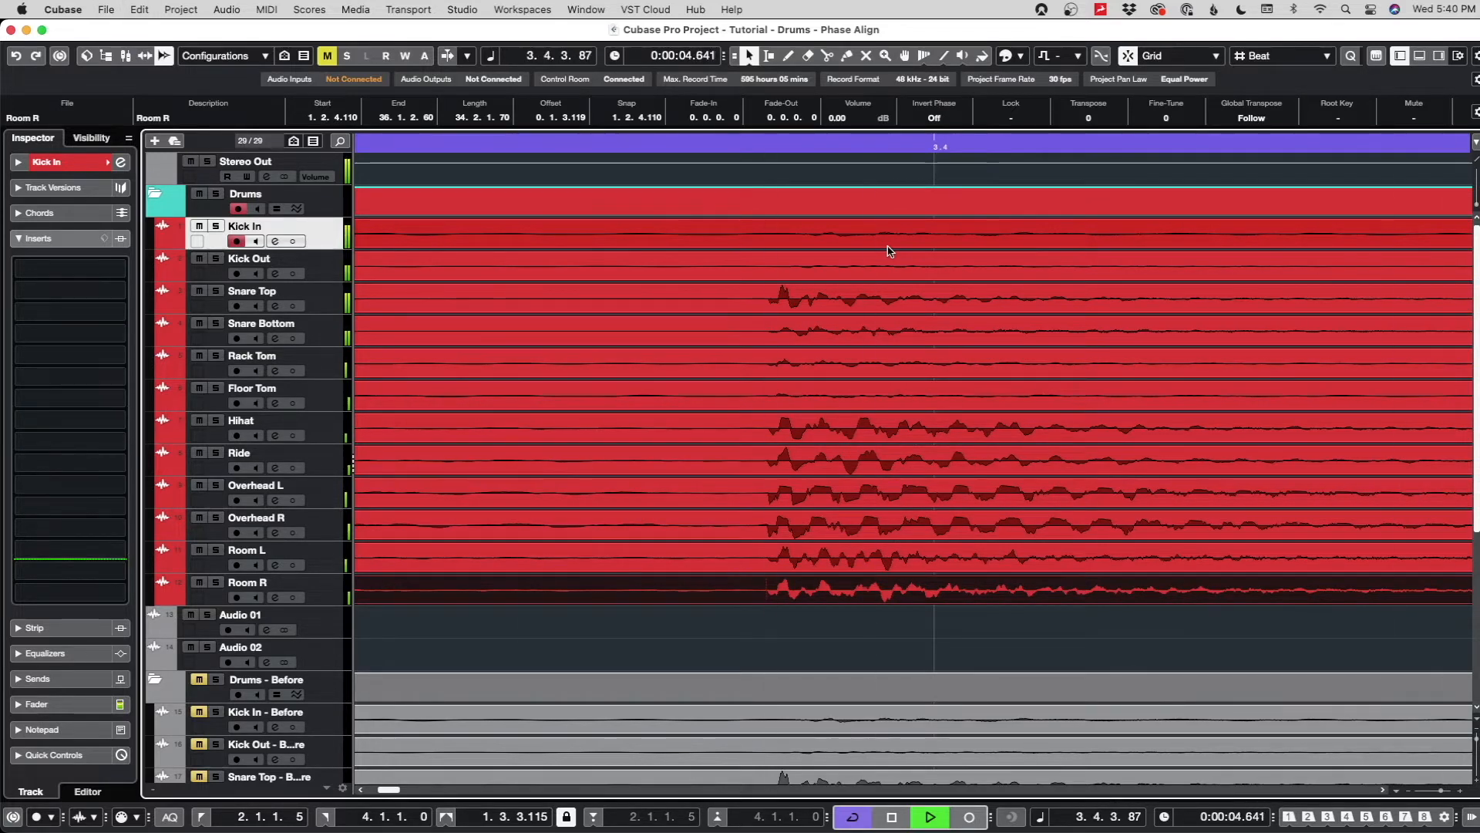
key(space)
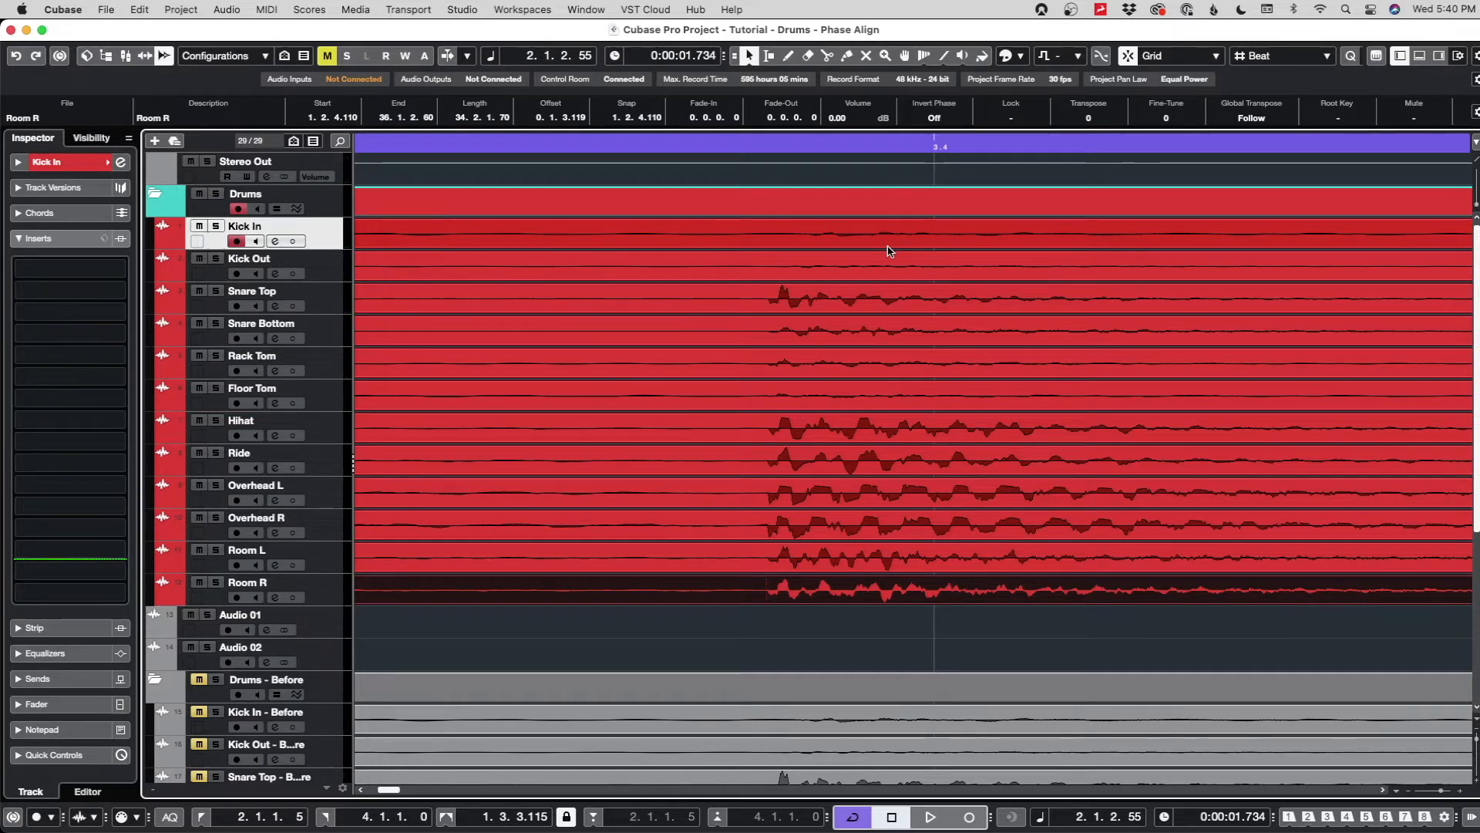
- Switch off the cycle and play the aligned drums from just before bar 3, stopping after a few beats
scroll(881, 251, down, 10)
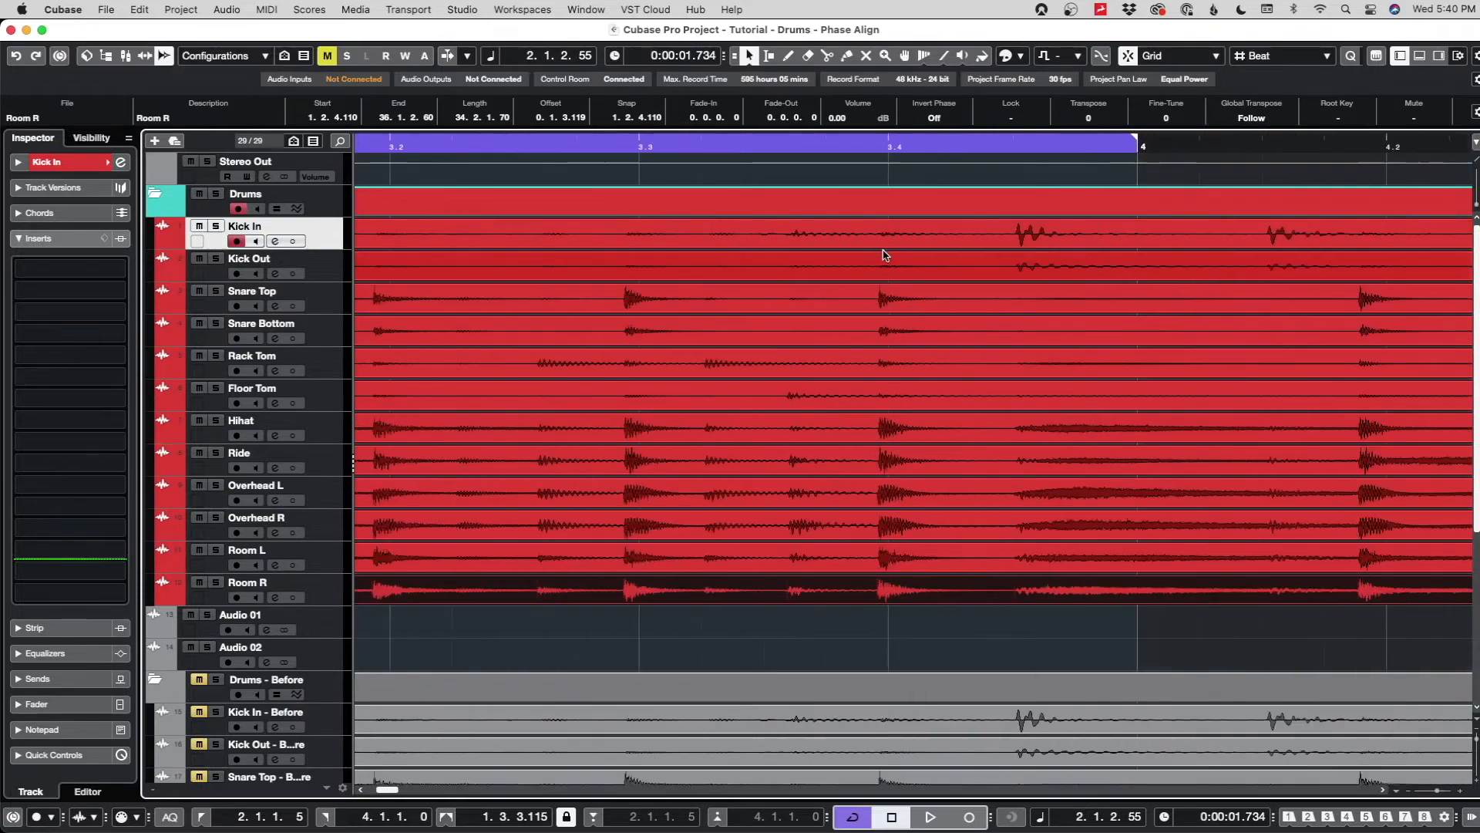
scroll(561, 223, up, 5)
click(596, 146)
key(slash)
key(space)
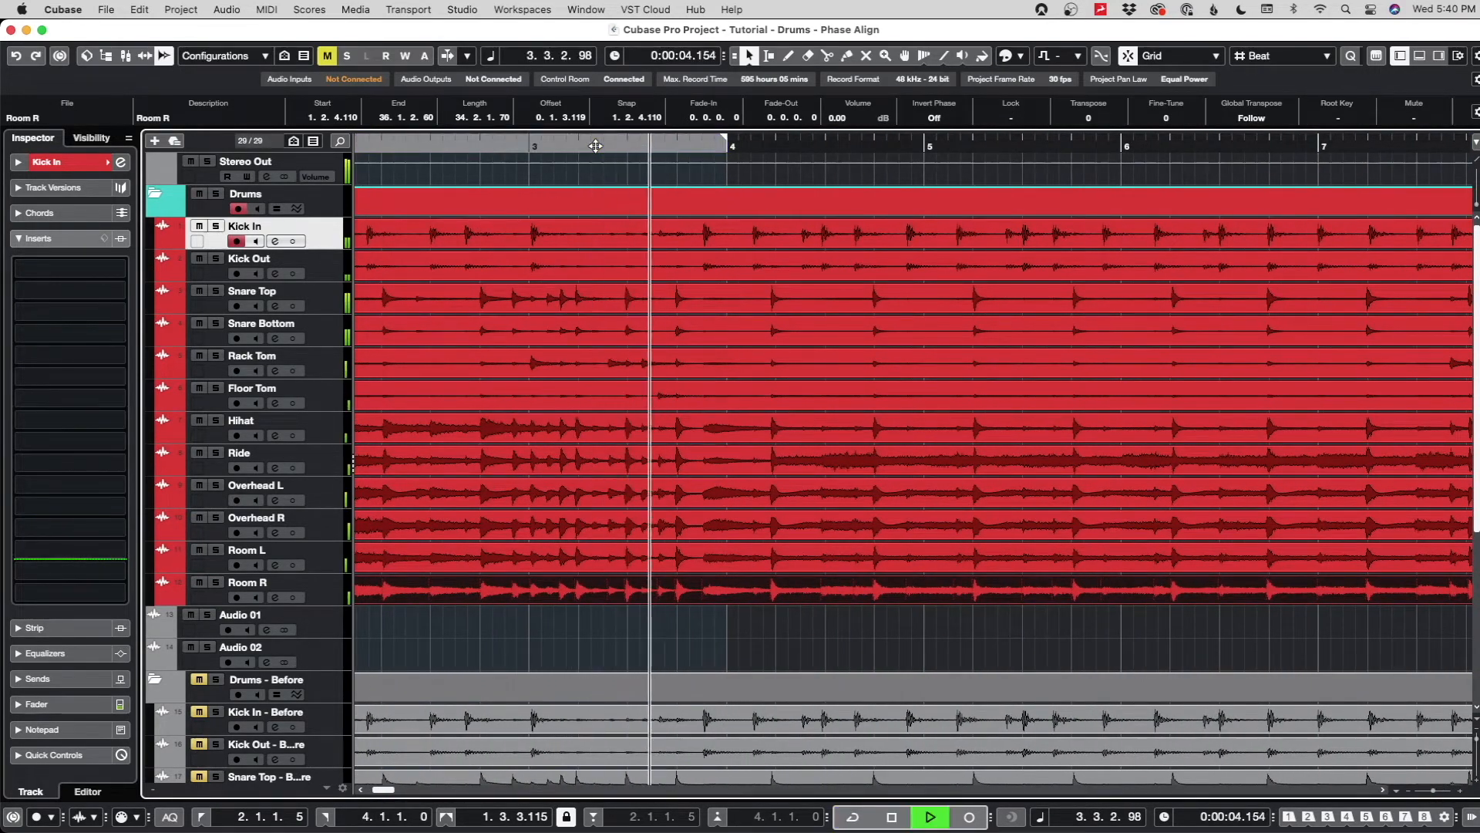
click(521, 144)
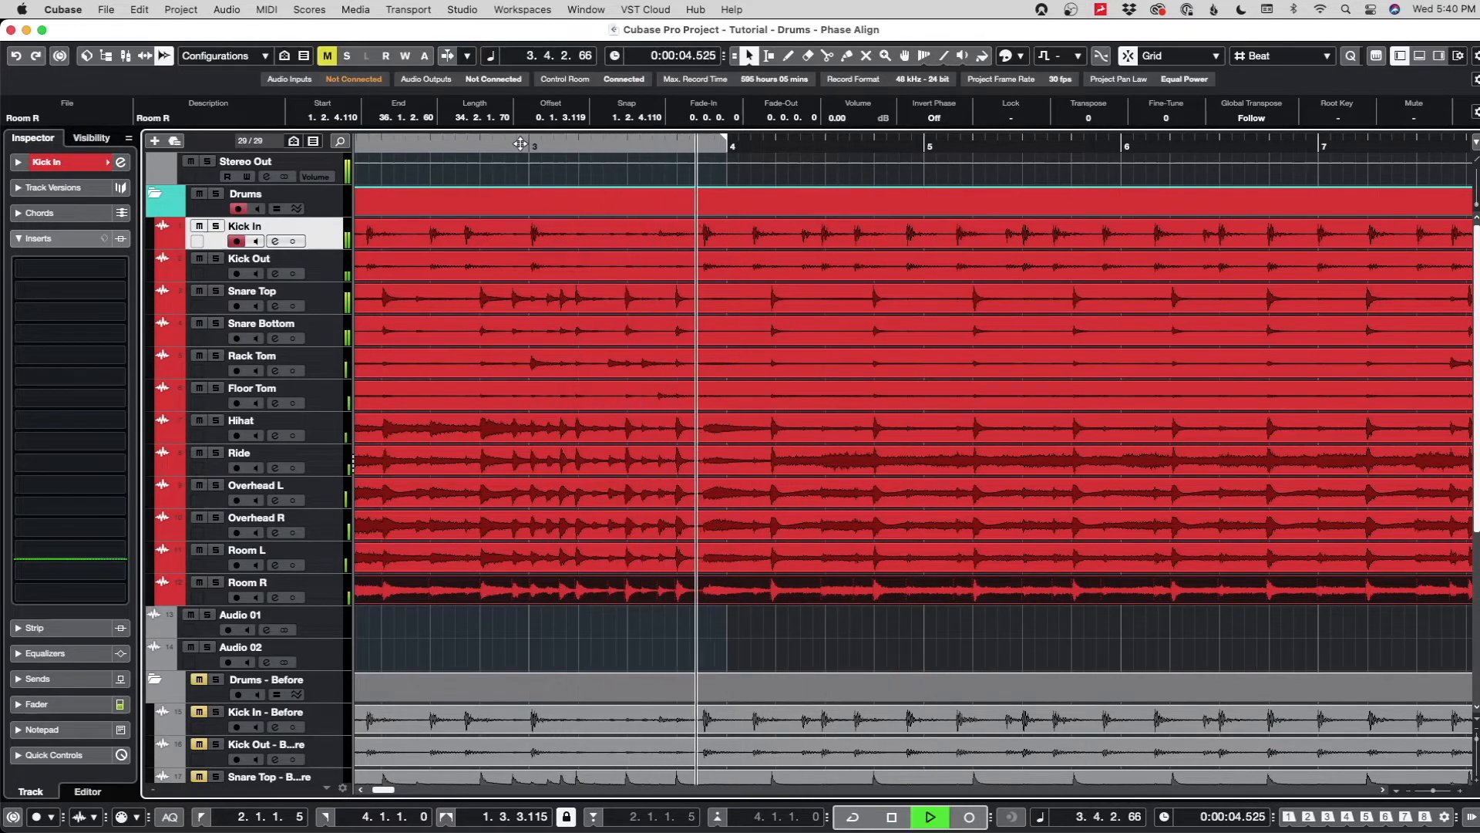
key(space)
- Change the grid type to Use Quantize and cycle the kick hit from 4.1.2 to 4.2.2
scroll(753, 183, up, 10)
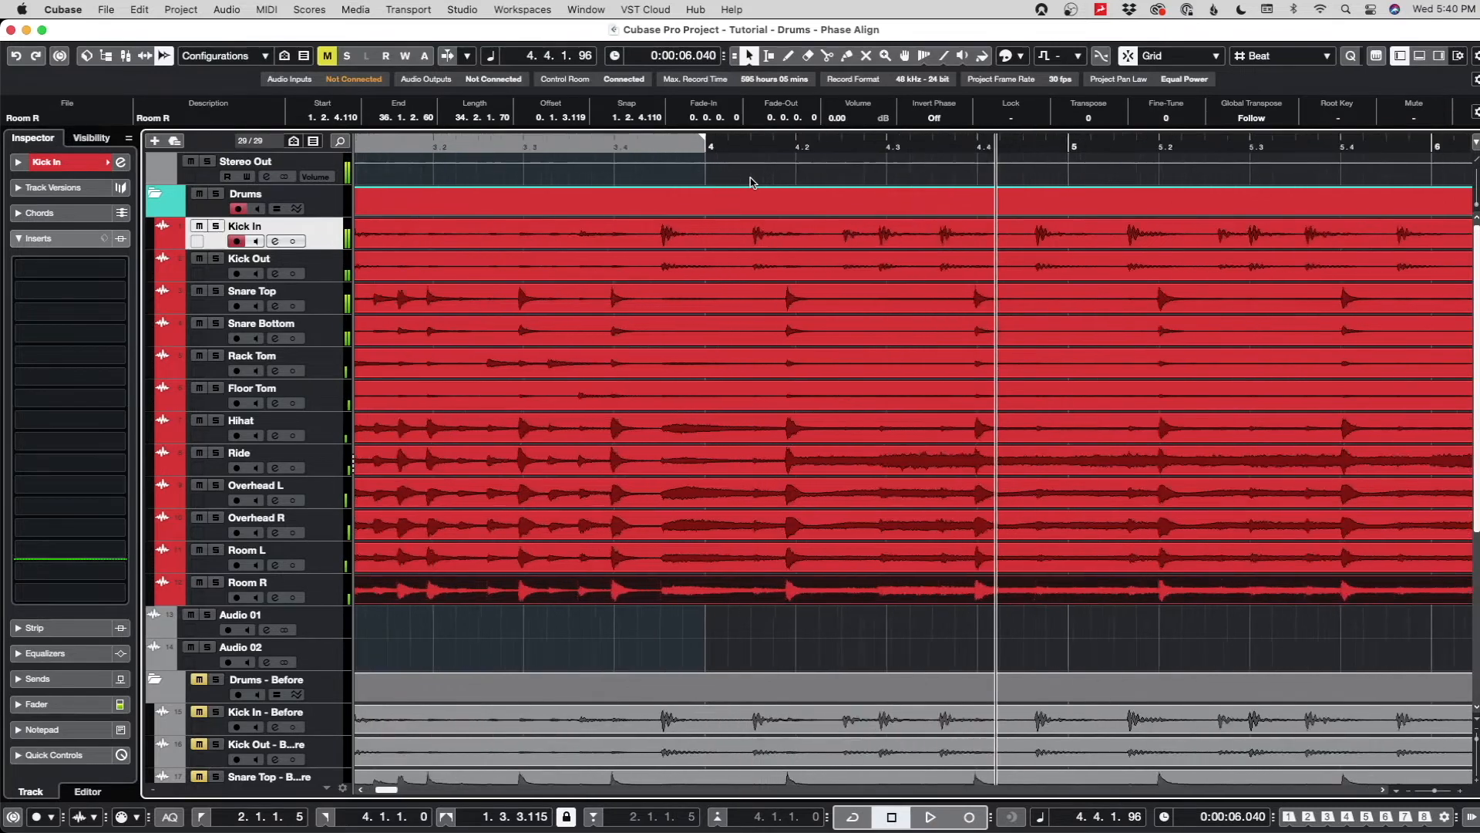
scroll(753, 183, down, 4)
super+click(643, 150)
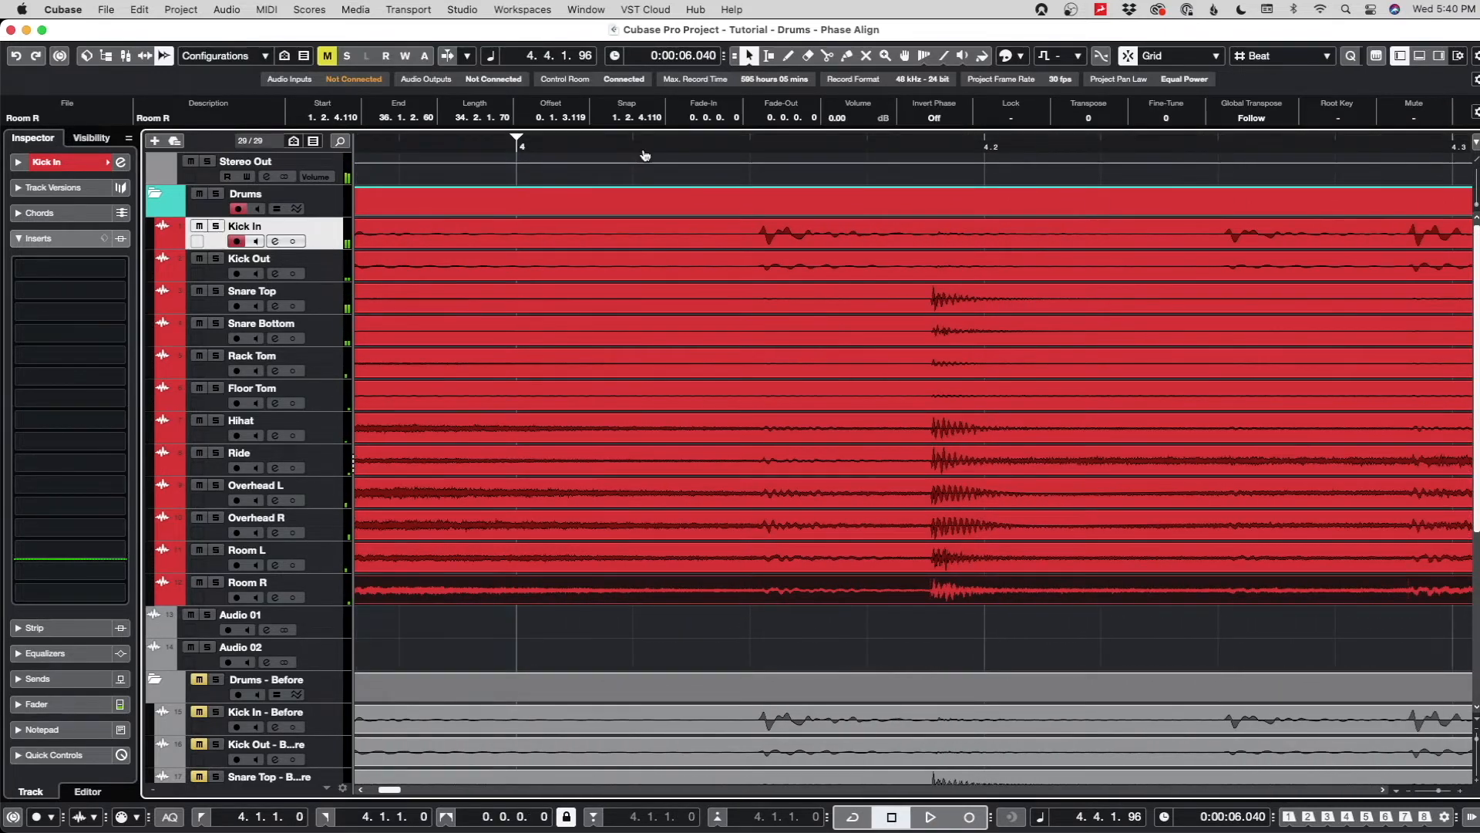
click(1279, 55)
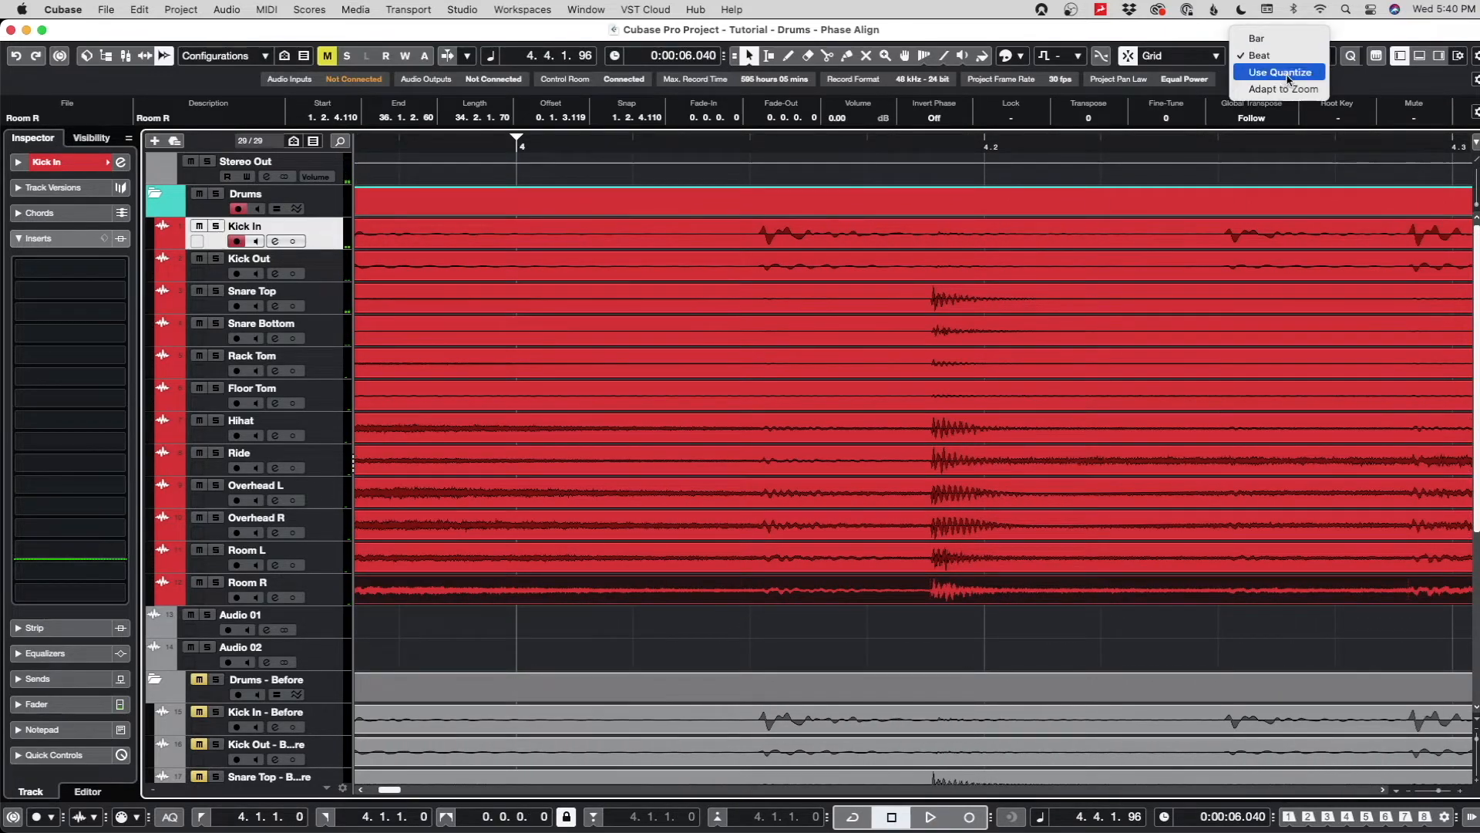
click(1284, 71)
super+click(640, 148)
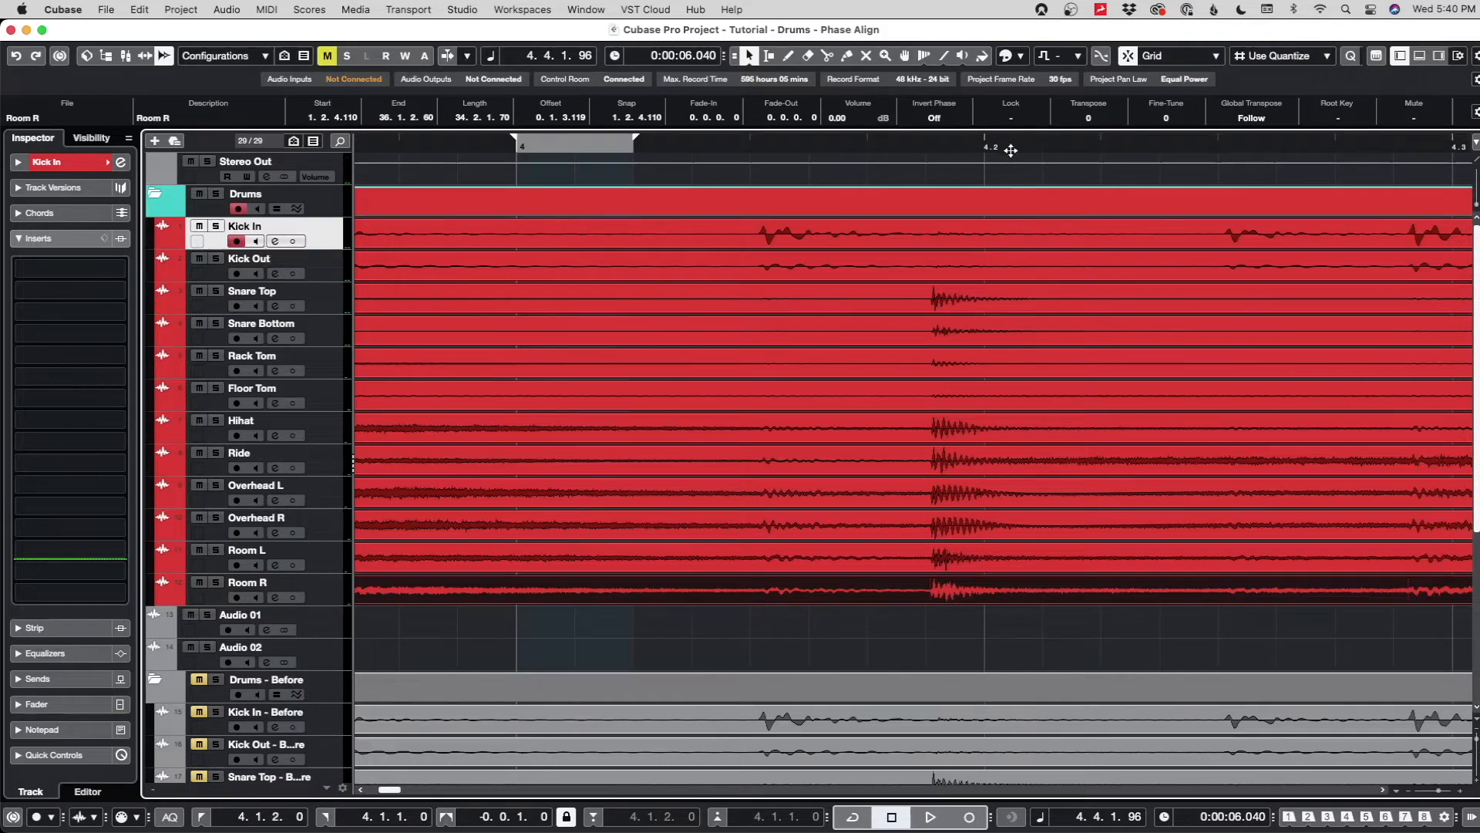
alt+click(1093, 150)
key(KP_Divide)
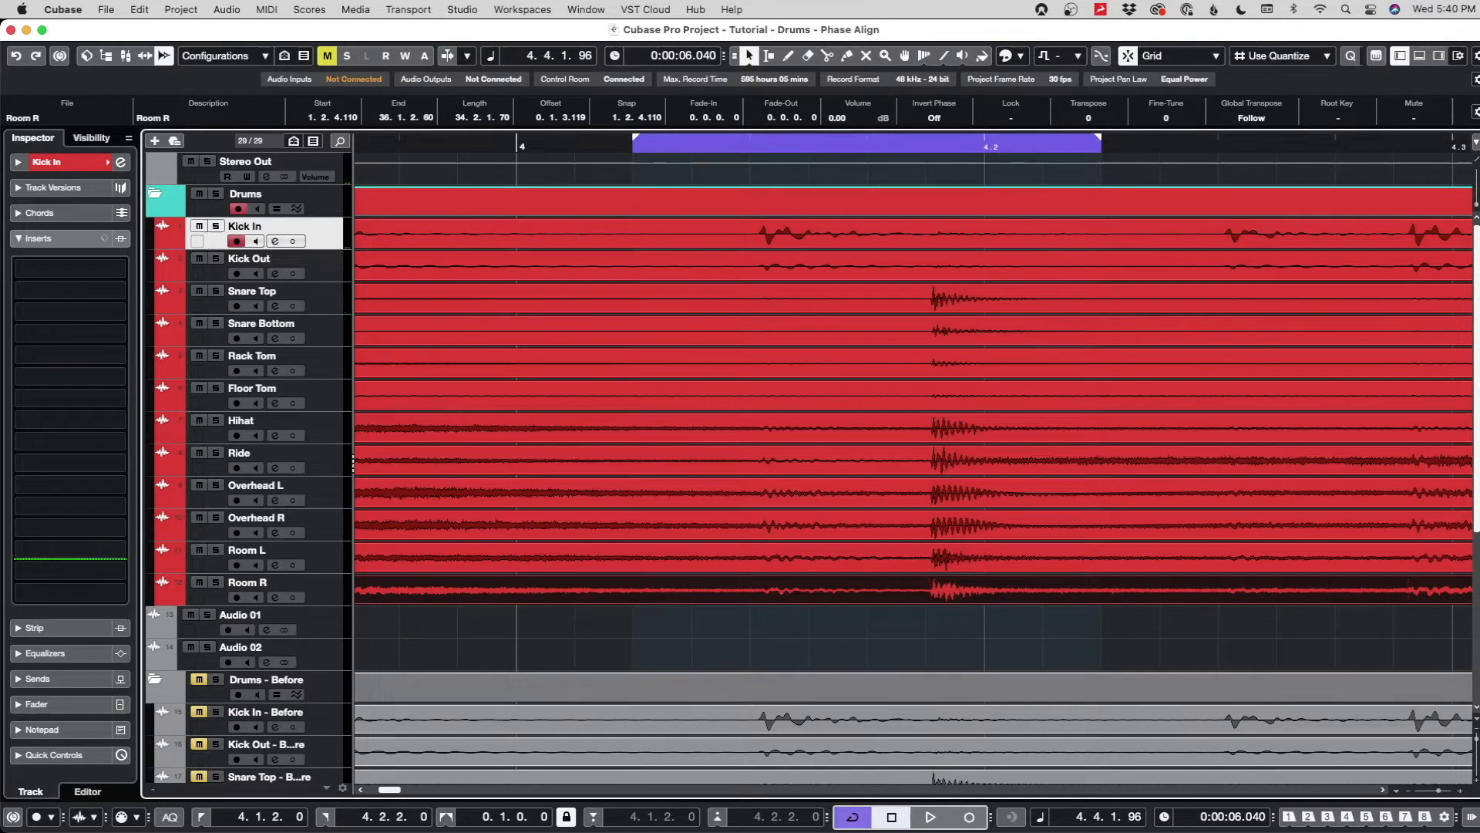
- Place the project cursor on the Kick In transient and shift the Kick Out event later so its transient starts there
scroll(757, 247, up, 10)
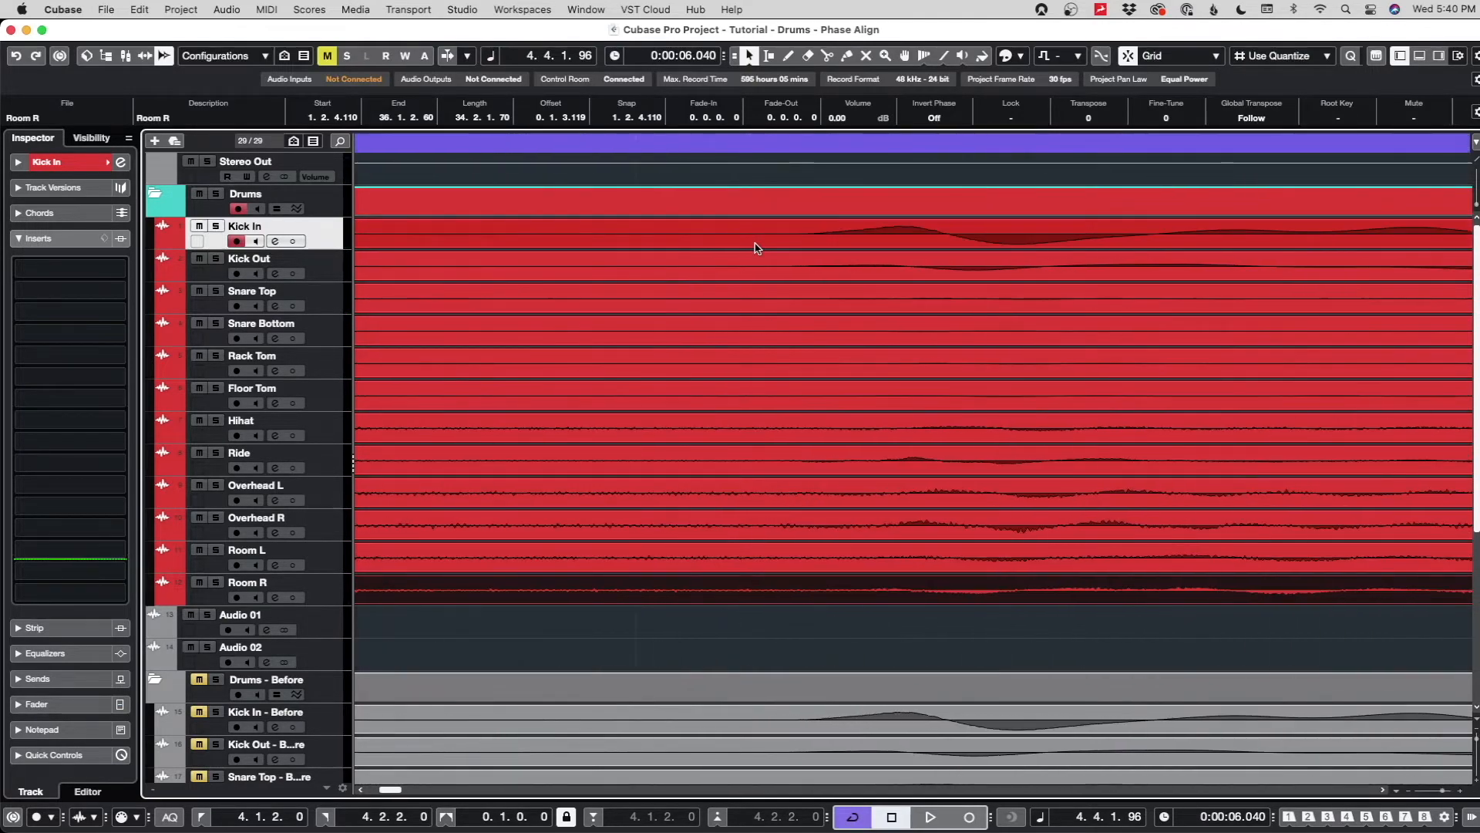
scroll(756, 247, up, 5)
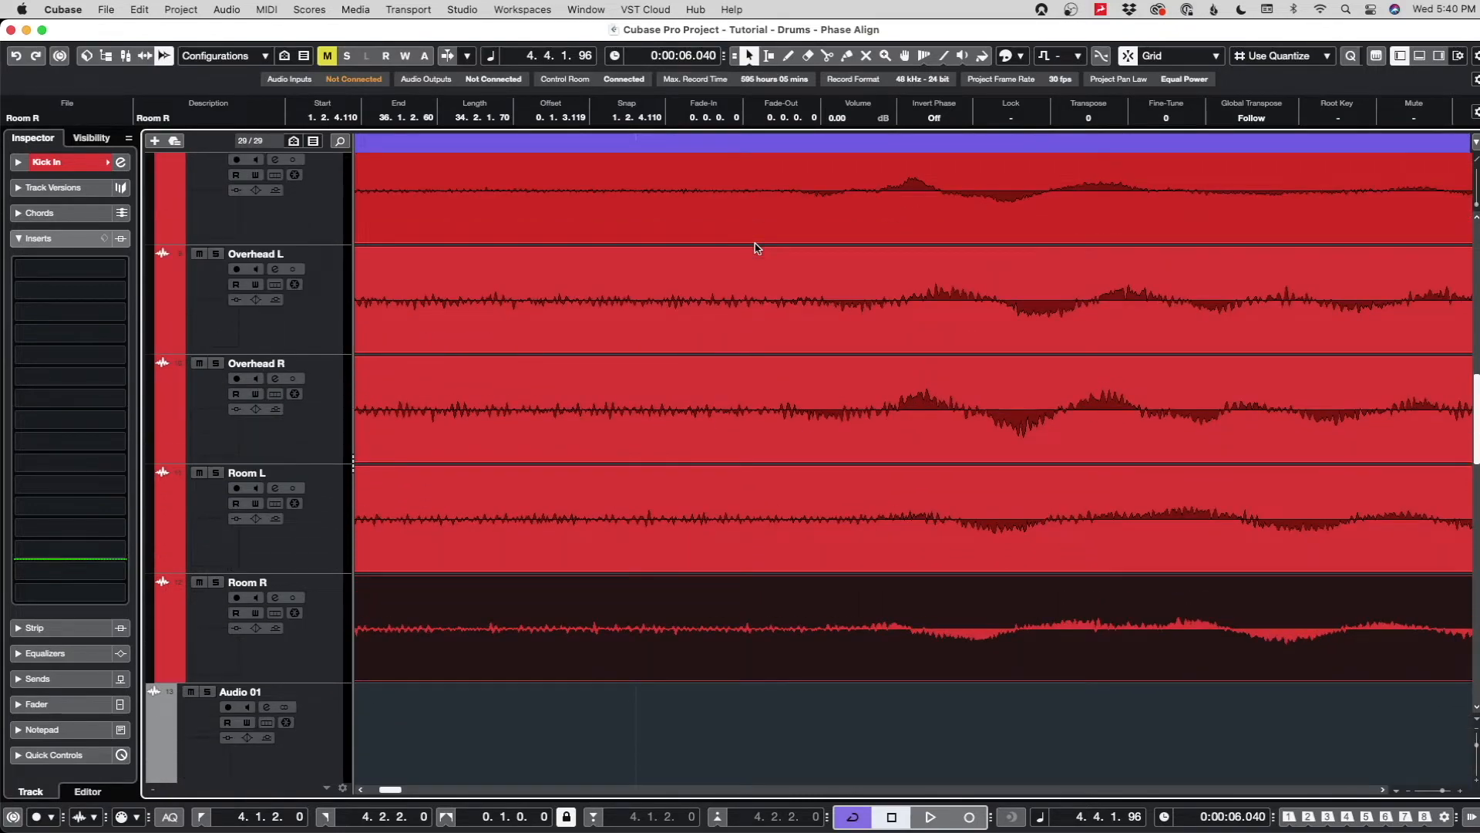
scroll(756, 247, up, 10)
click(817, 424)
scroll(804, 424, up, 6)
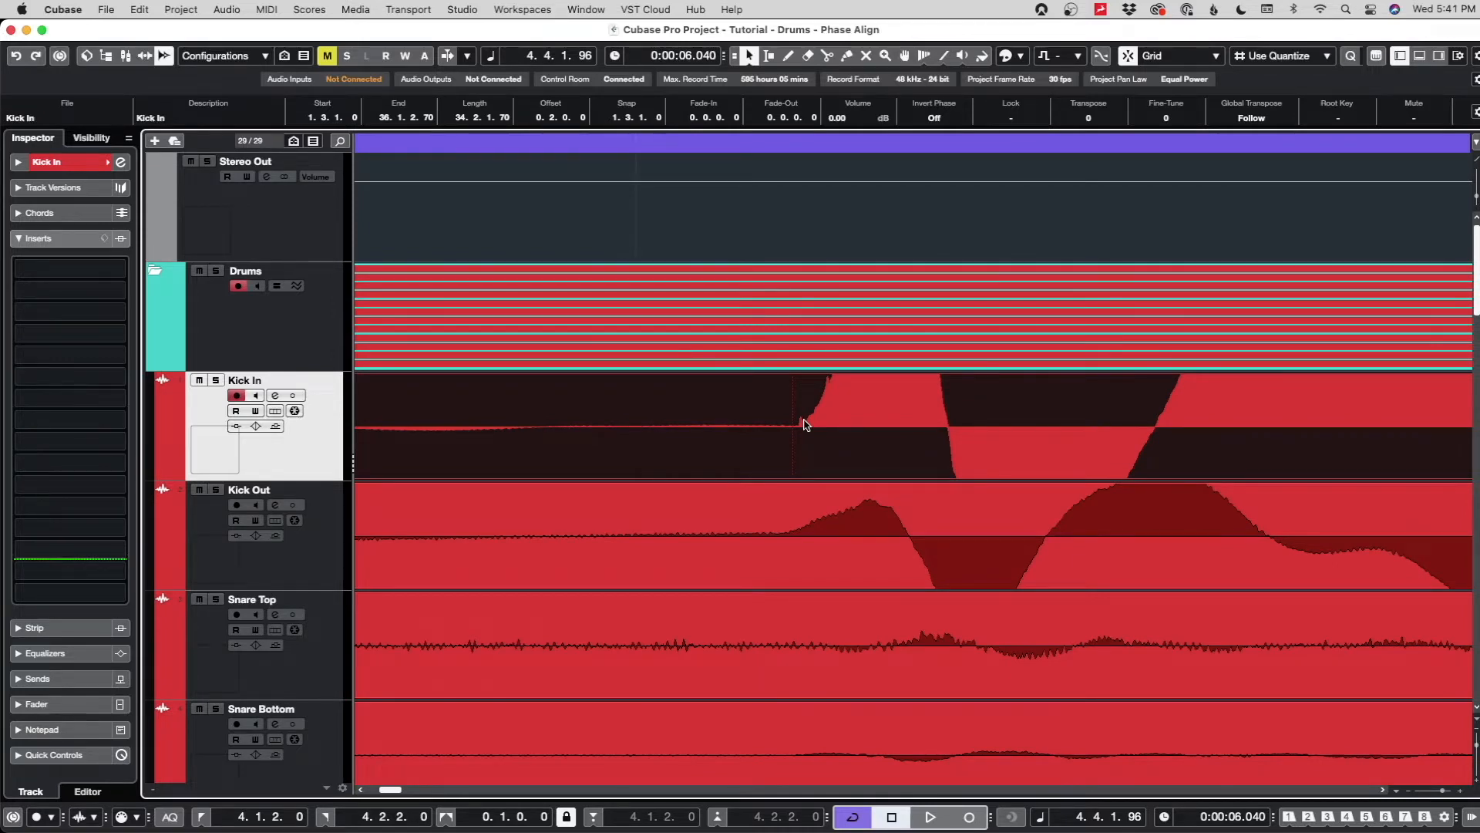
scroll(804, 424, up, 3)
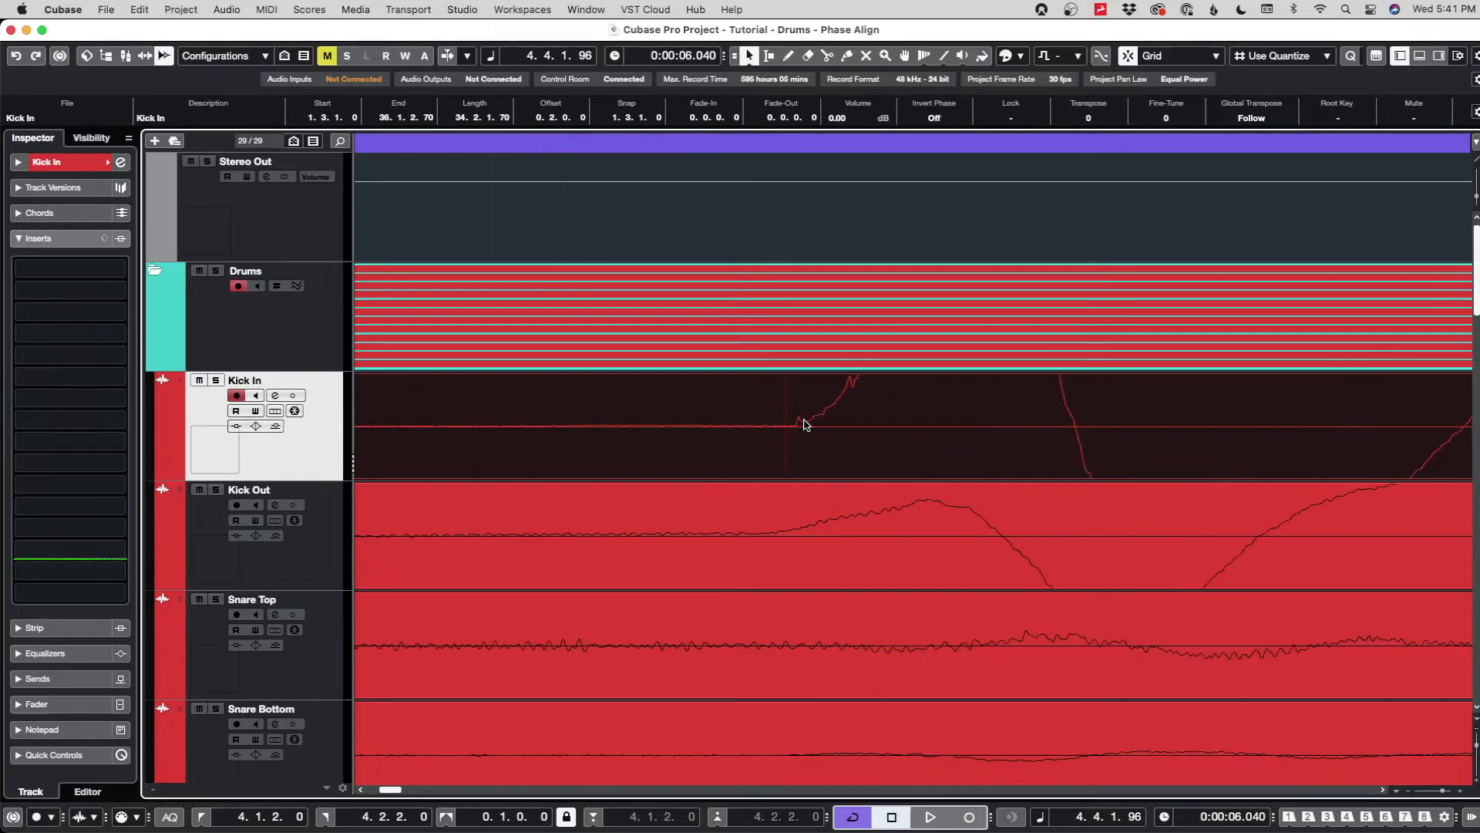
click(798, 144)
drag(853, 529, 897, 532)
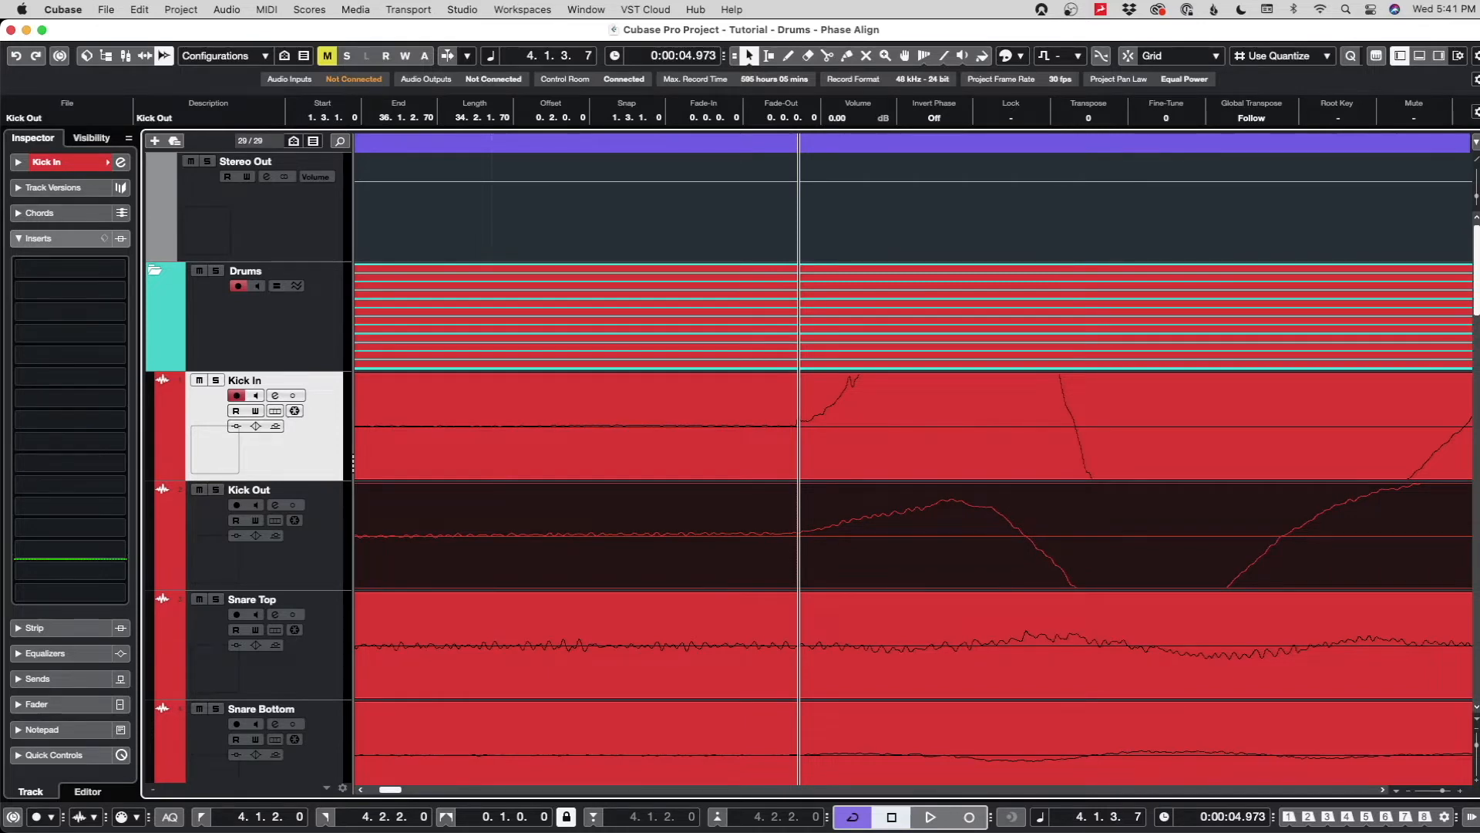
- Solo Kick In and Kick Out and compare their looped playback with and without the Kick Out shift
click(217, 380)
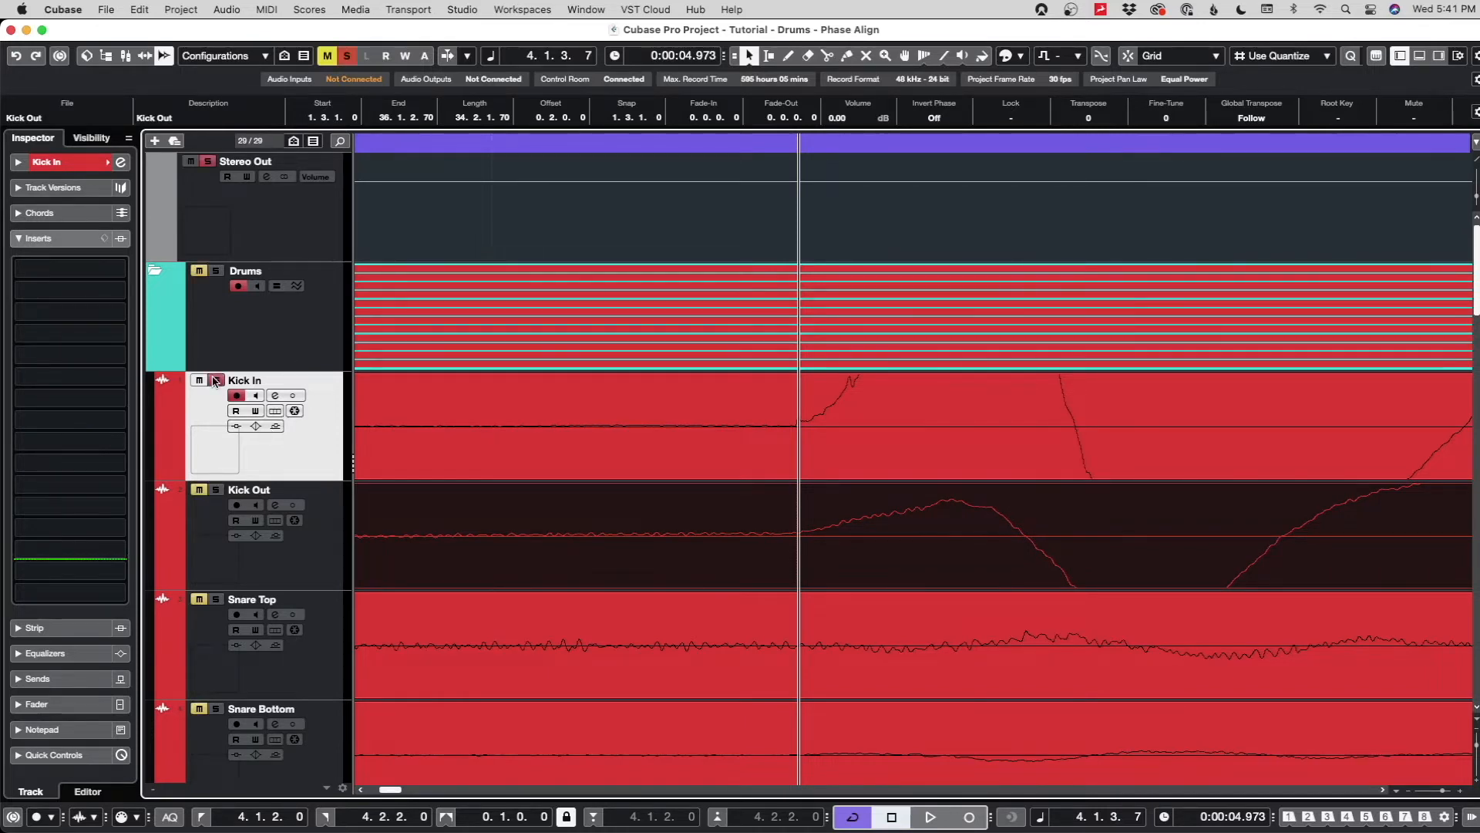
click(218, 490)
key(space)
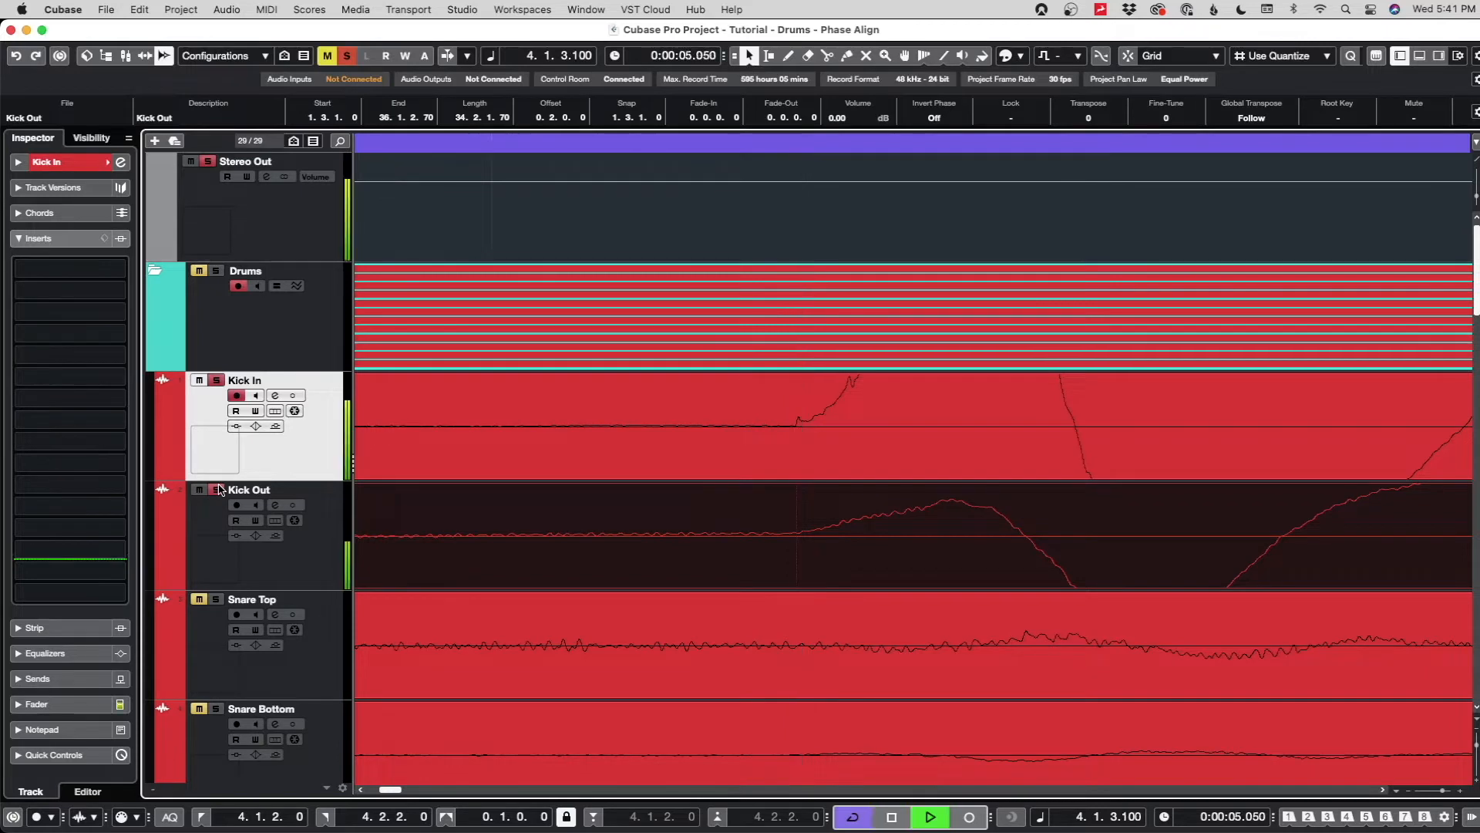
key(super+z)
key(super+shift+z)
key(space)
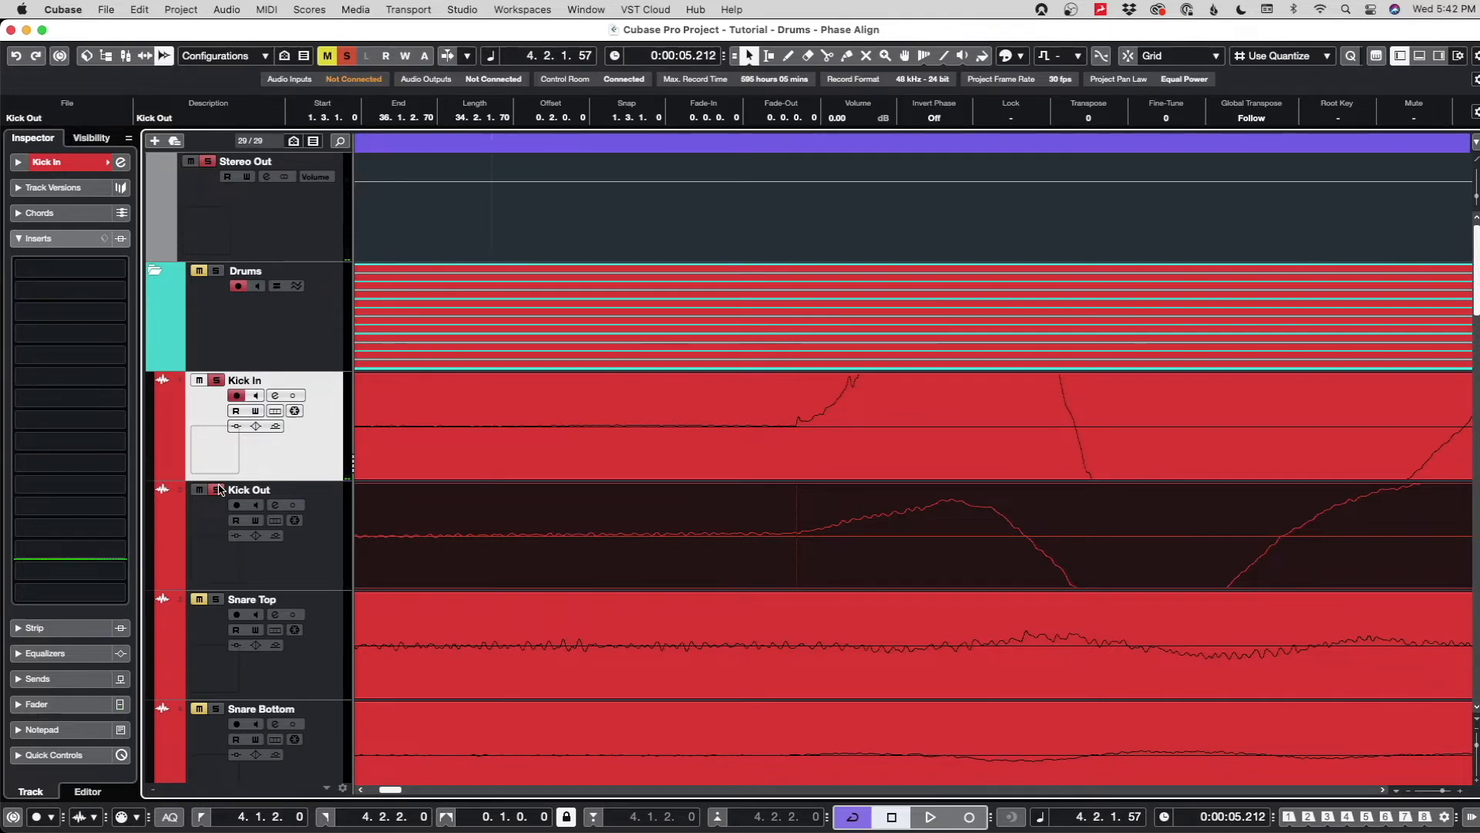
- Place the project cursor at Kick In's first zero crossing after its peak and shift Kick Out later so its crossing lines up
scroll(633, 477, down, 5)
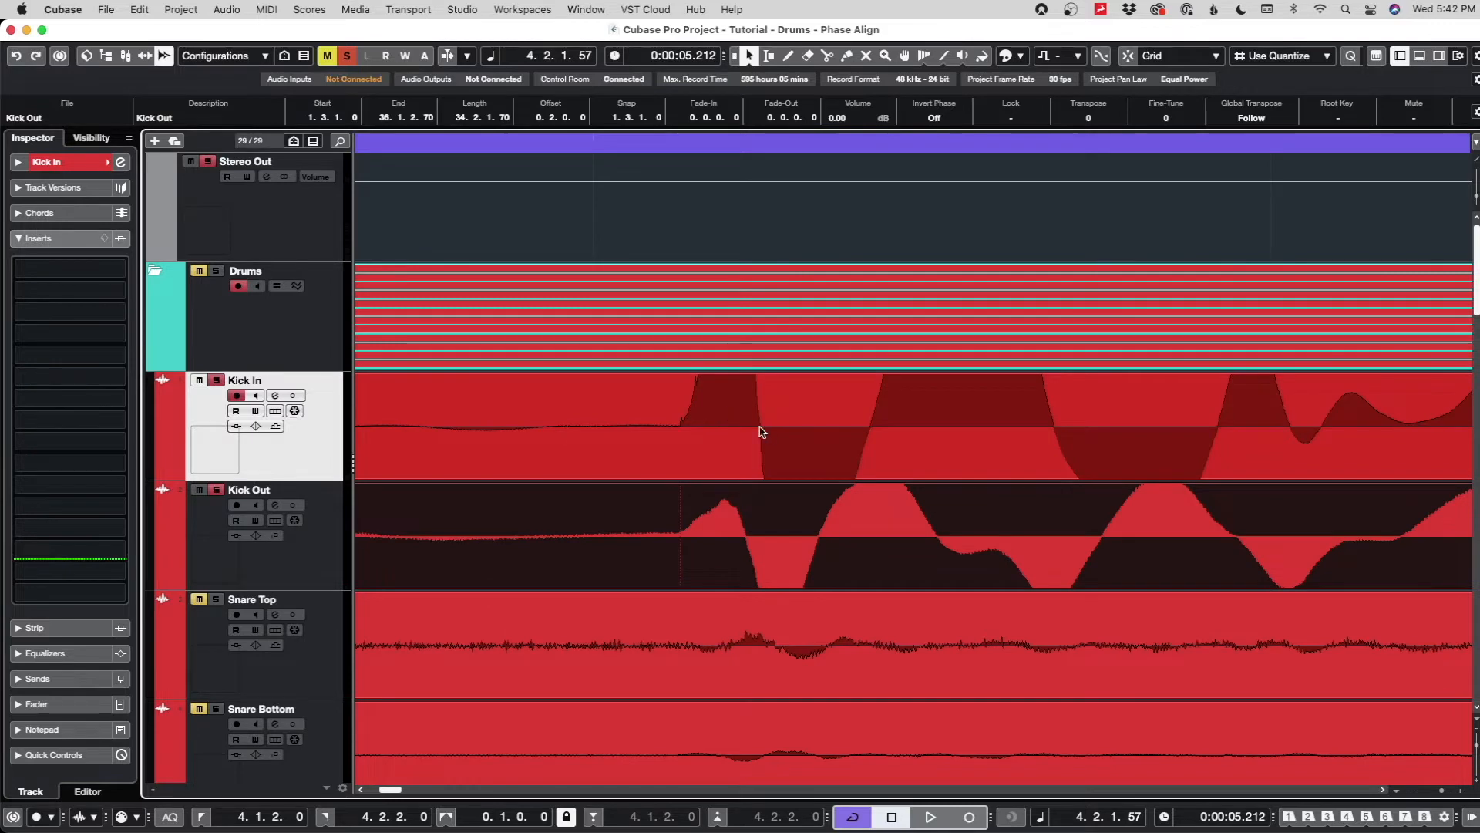
scroll(760, 429, up, 3)
click(747, 151)
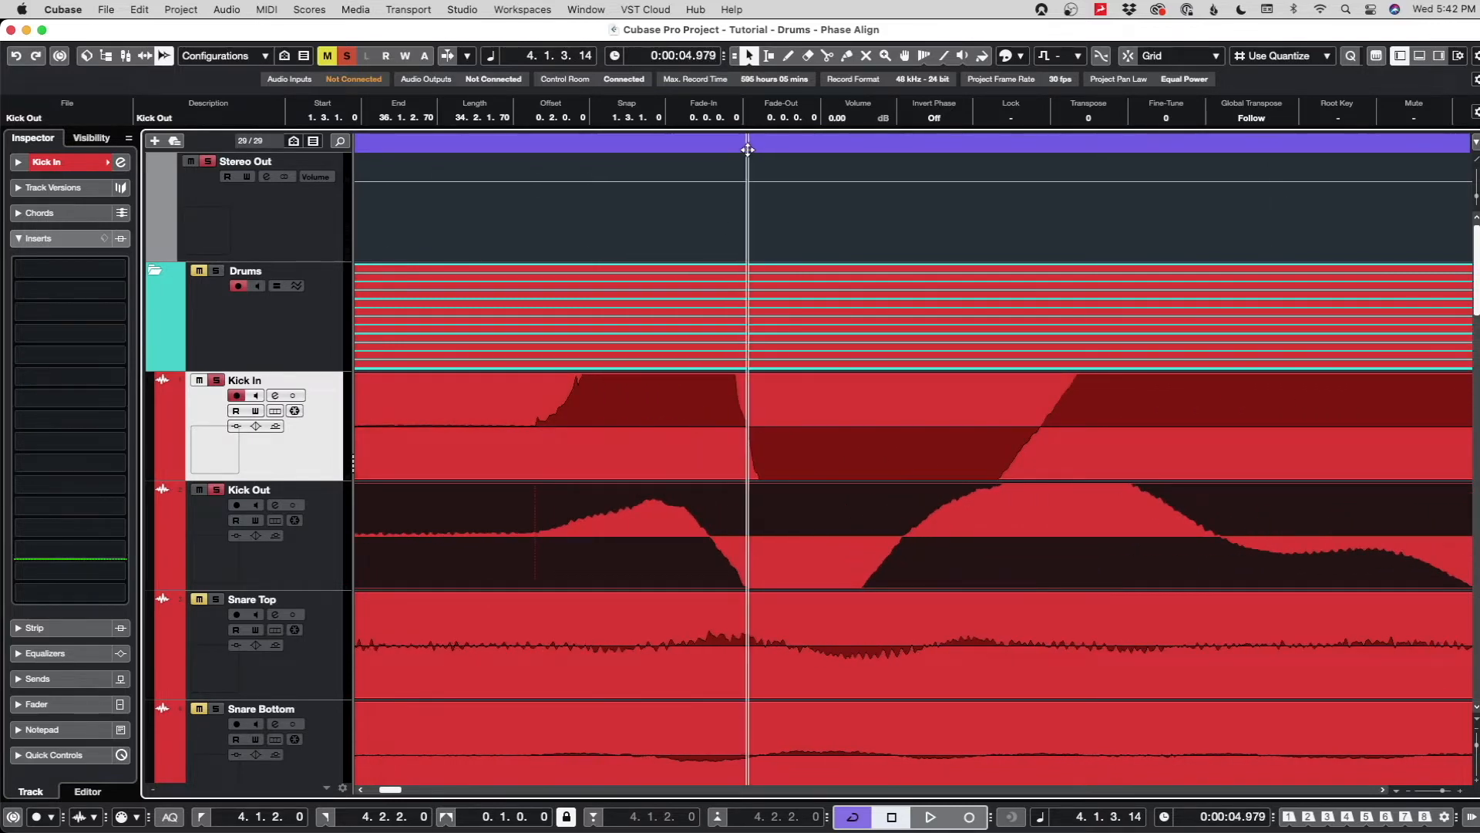
drag(754, 527, 784, 527)
- Play the soloed kick loop while undoing and redoing the latest Kick Out shift, keep the shift, and stop playback
key(space)
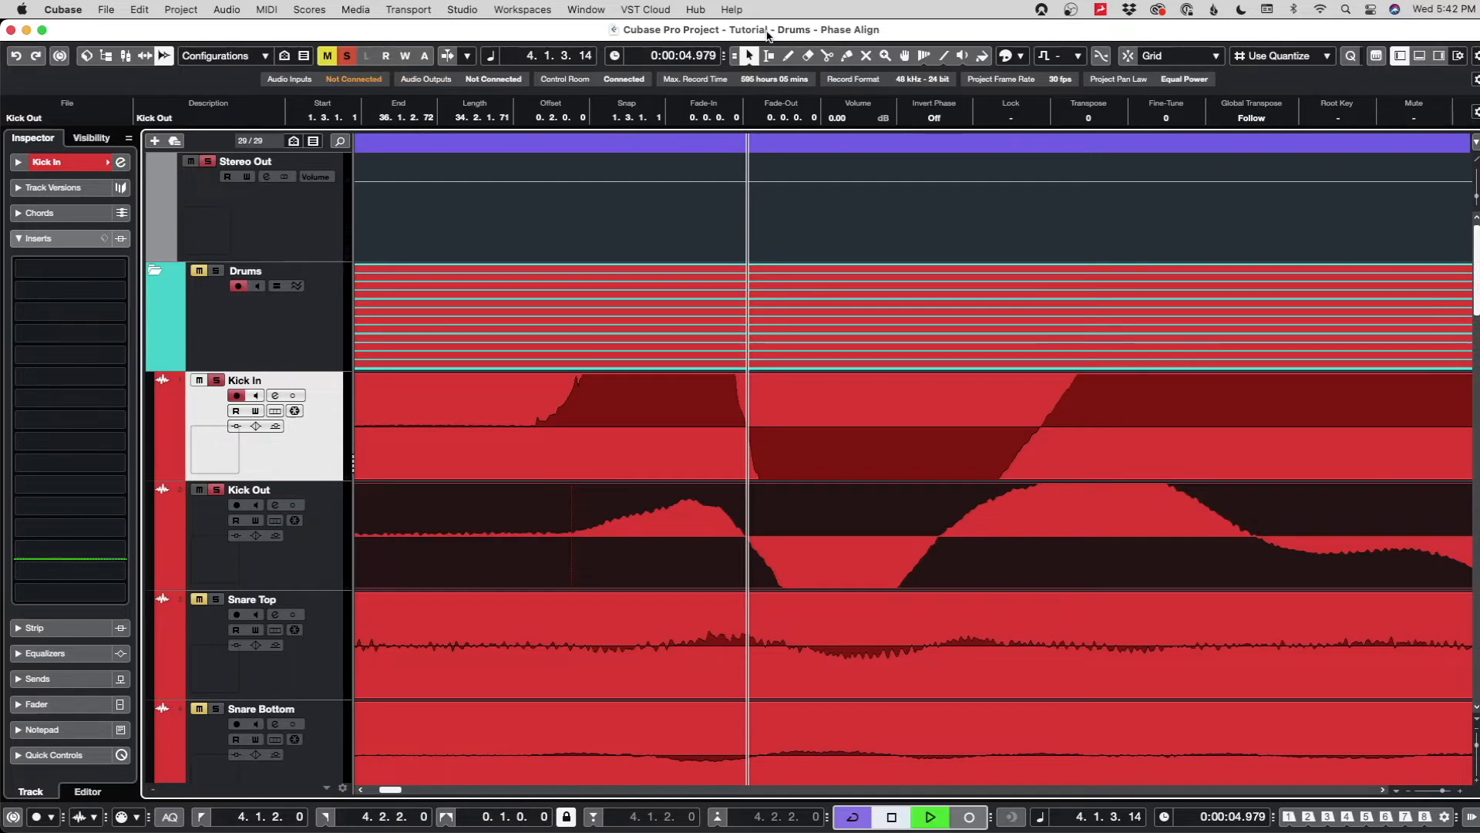
key(super+z)
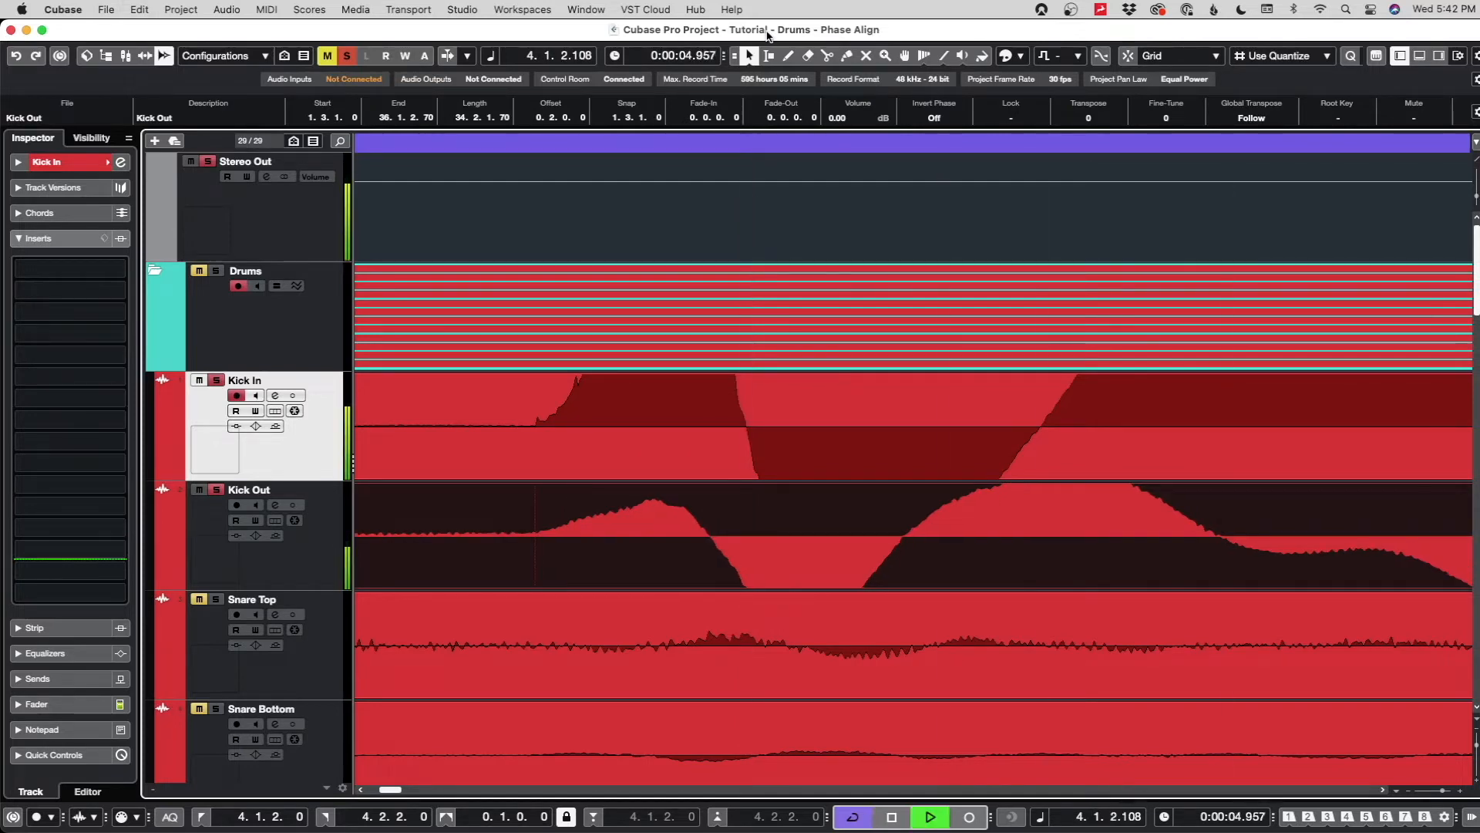
key(super+shift+z)
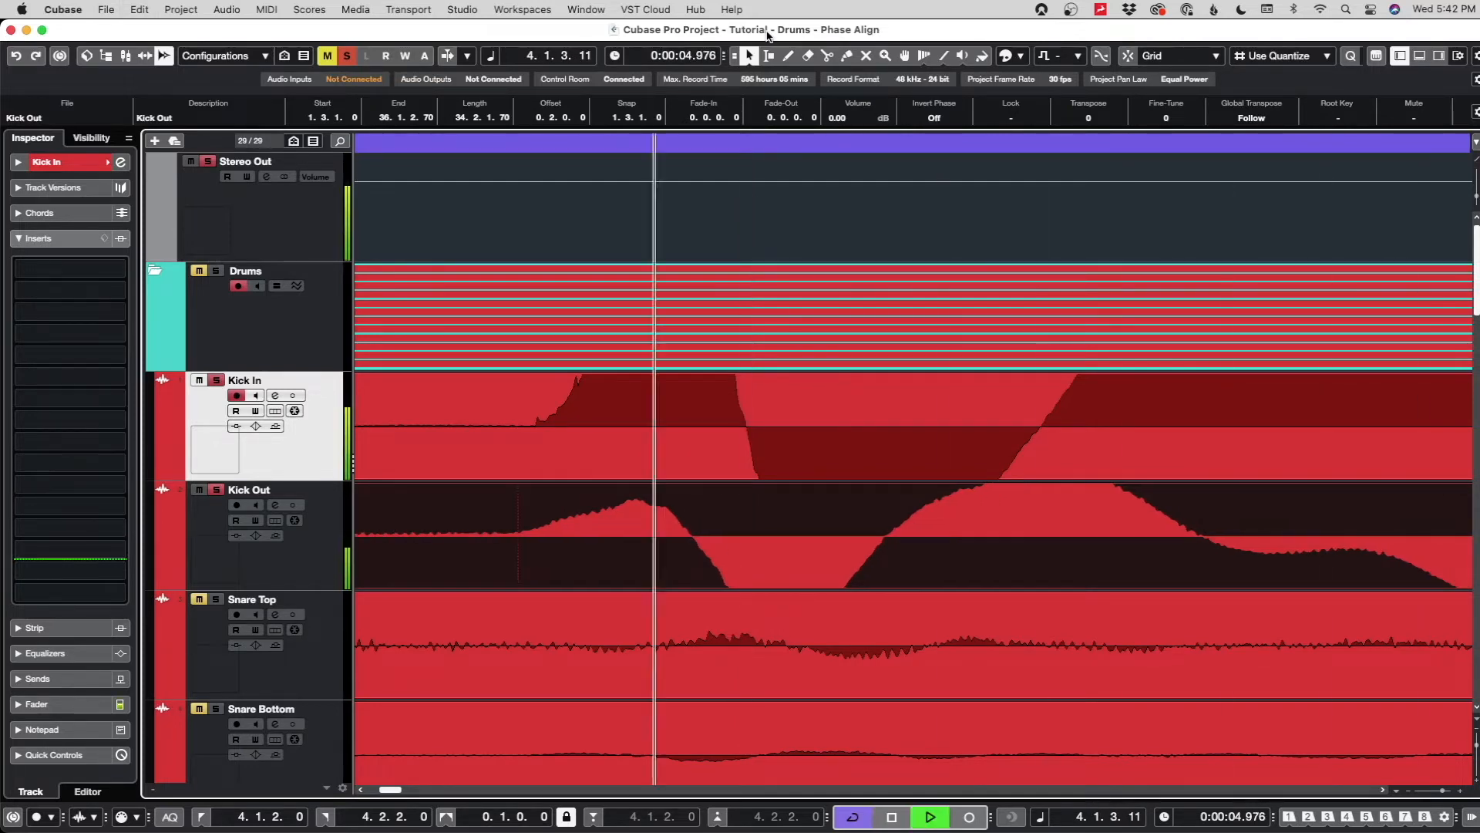
key(super+z)
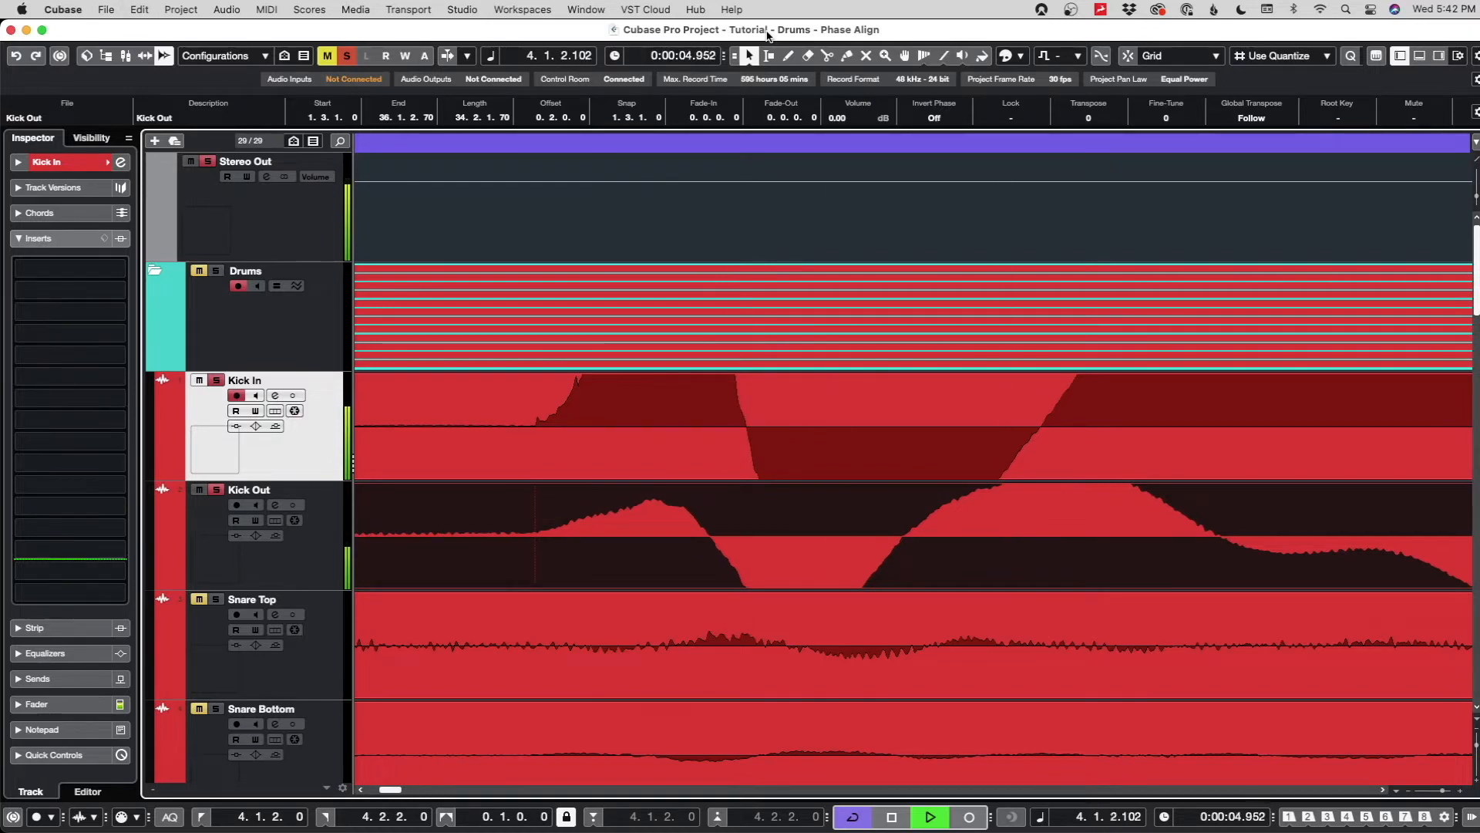
key(super+shift+z)
key(space)
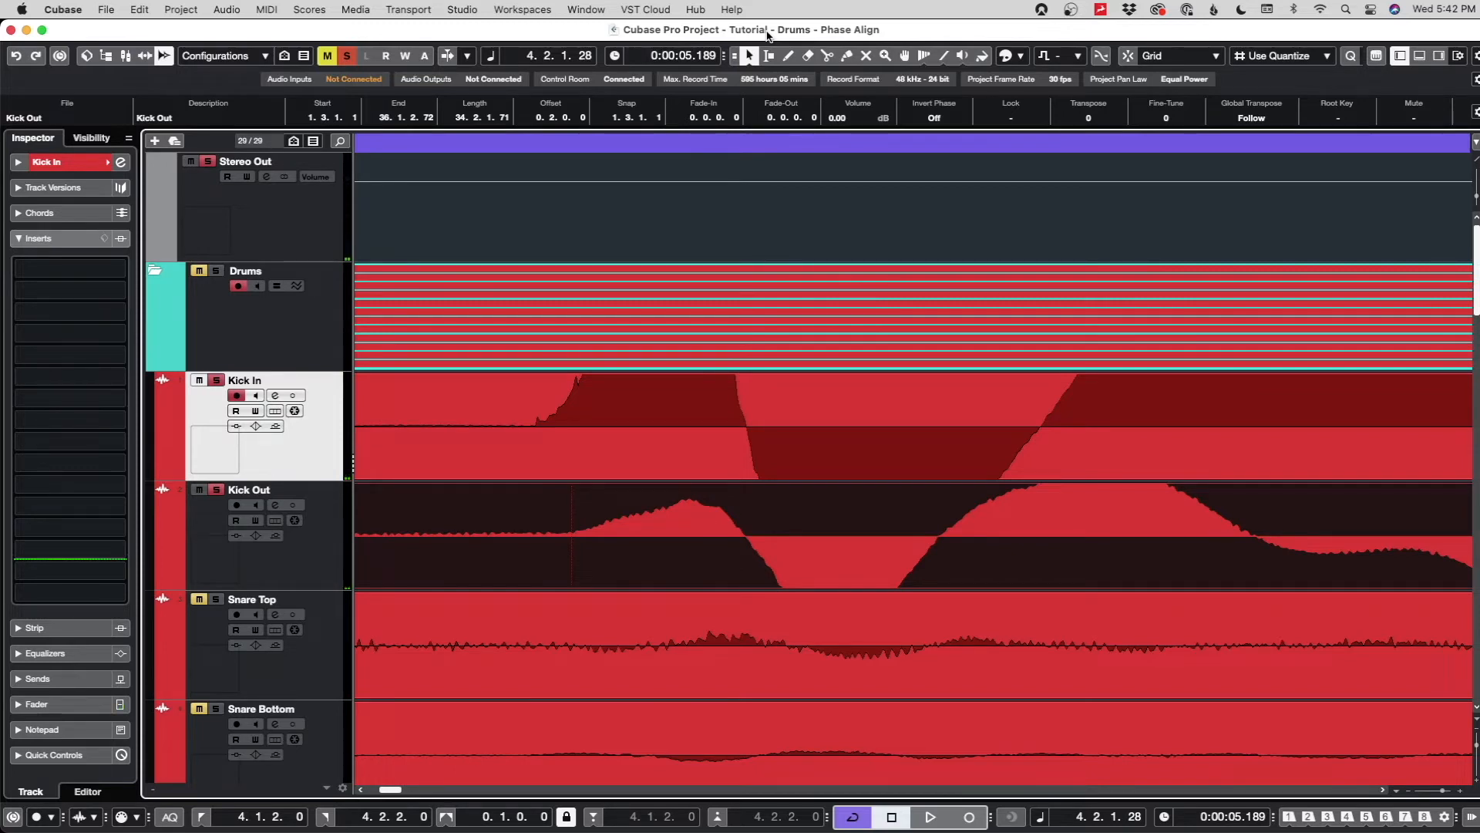
- Reduce the track heights so the kick hit can be compared across the drum tracks
key(shift+g)
key(shift+g)
key(shift+g)
key(shift+g)
key(shift+g)
key(shift+g)
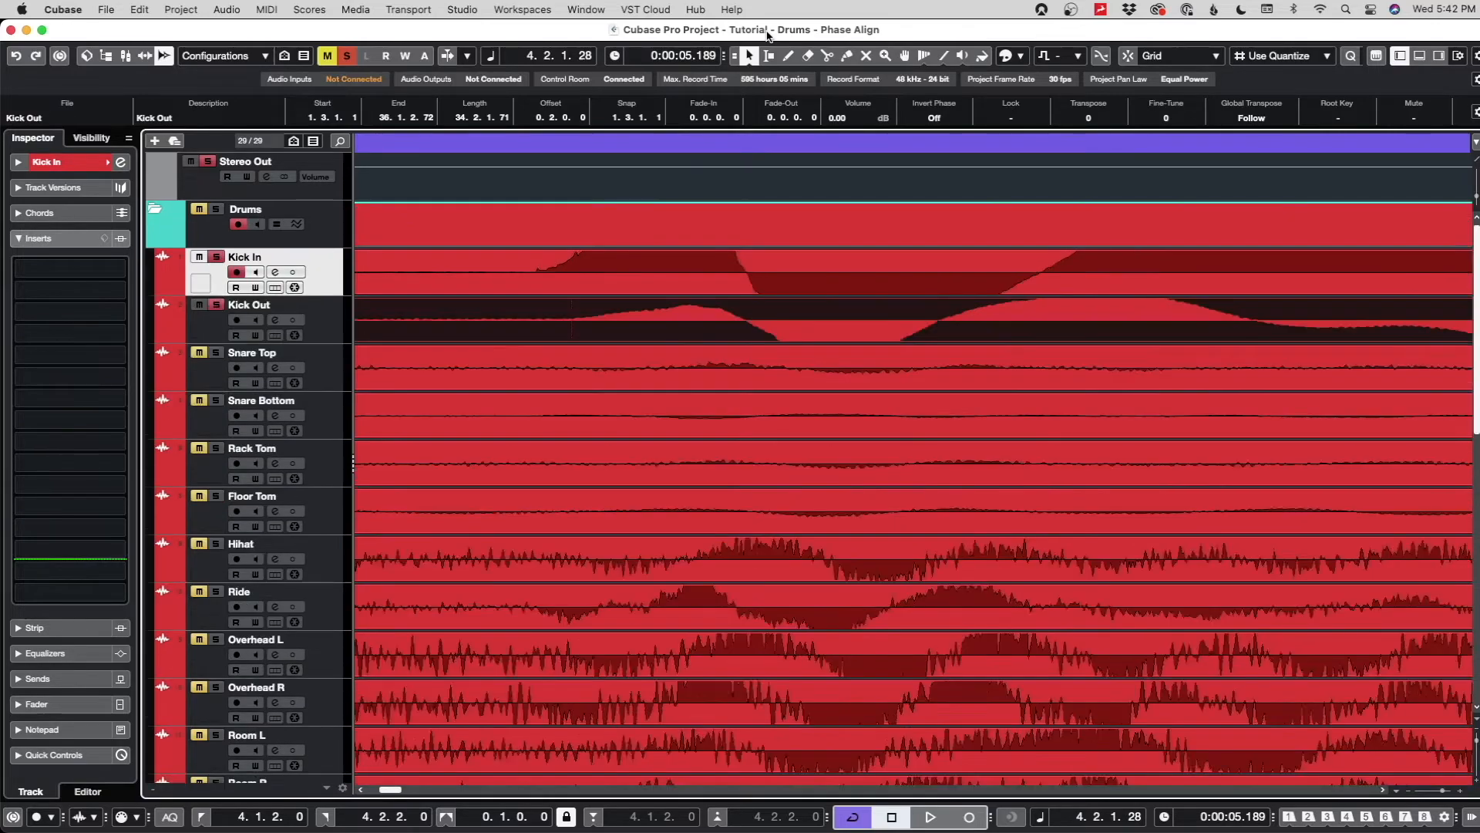
- Examine the kick hit's waveforms across the drum tracks, comparing the close mics with the Hihat, Ride, overheads and rooms
key(g)
key(g)
key(g)
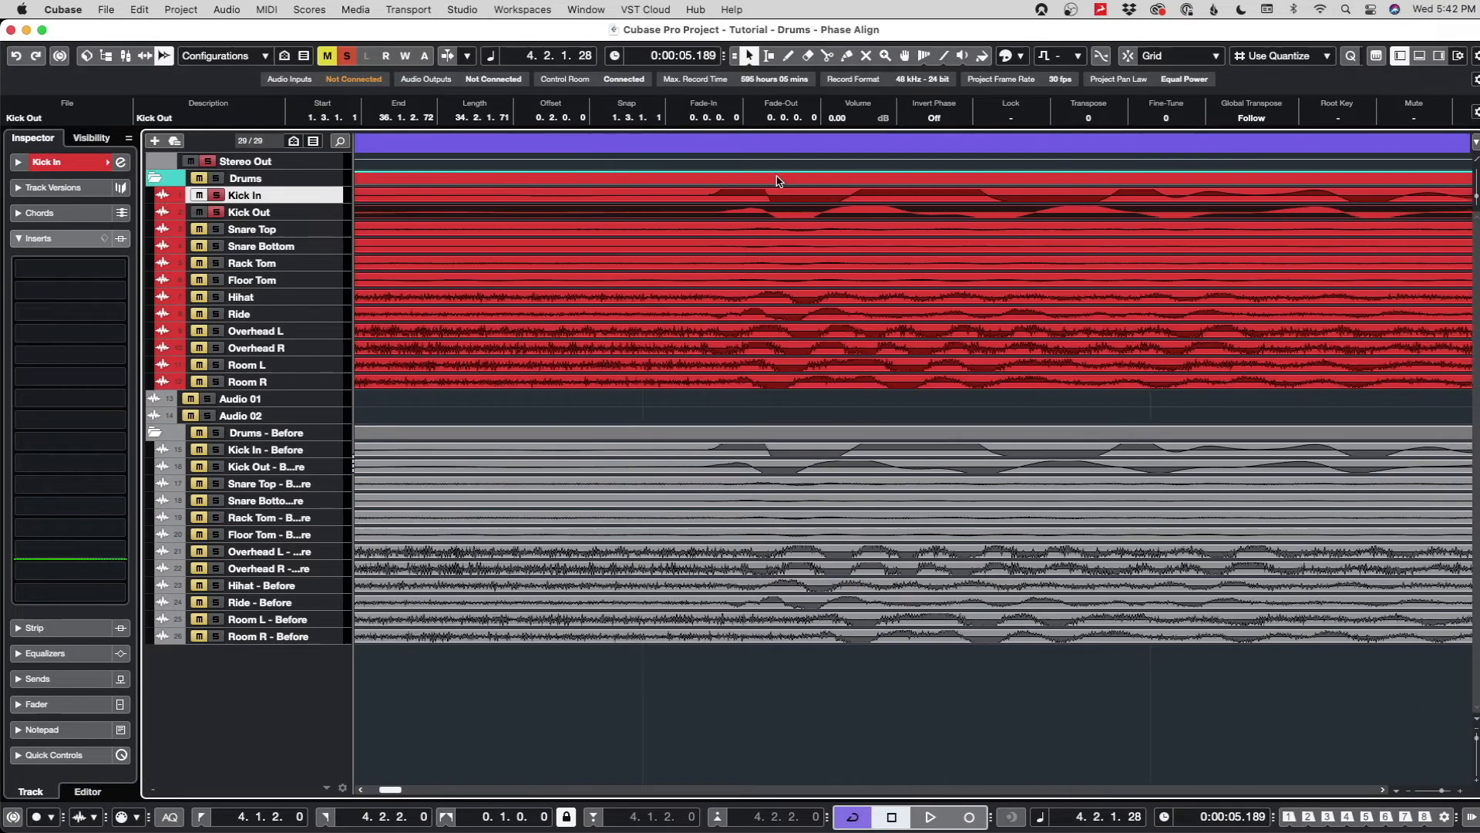
key(shift+h)
key(shift+h)
key(h)
key(h)
key(h)
key(h)
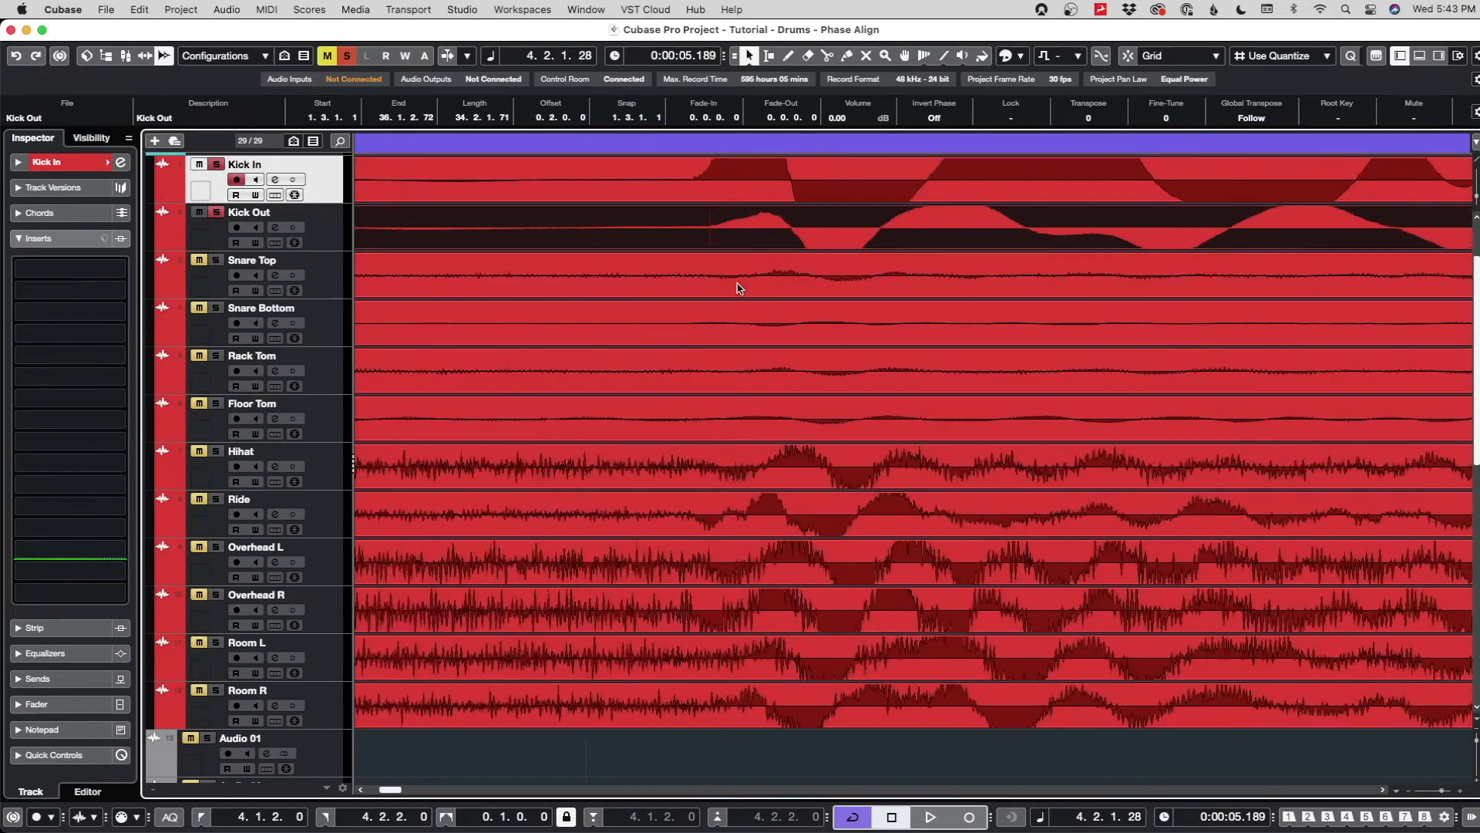
key(g)
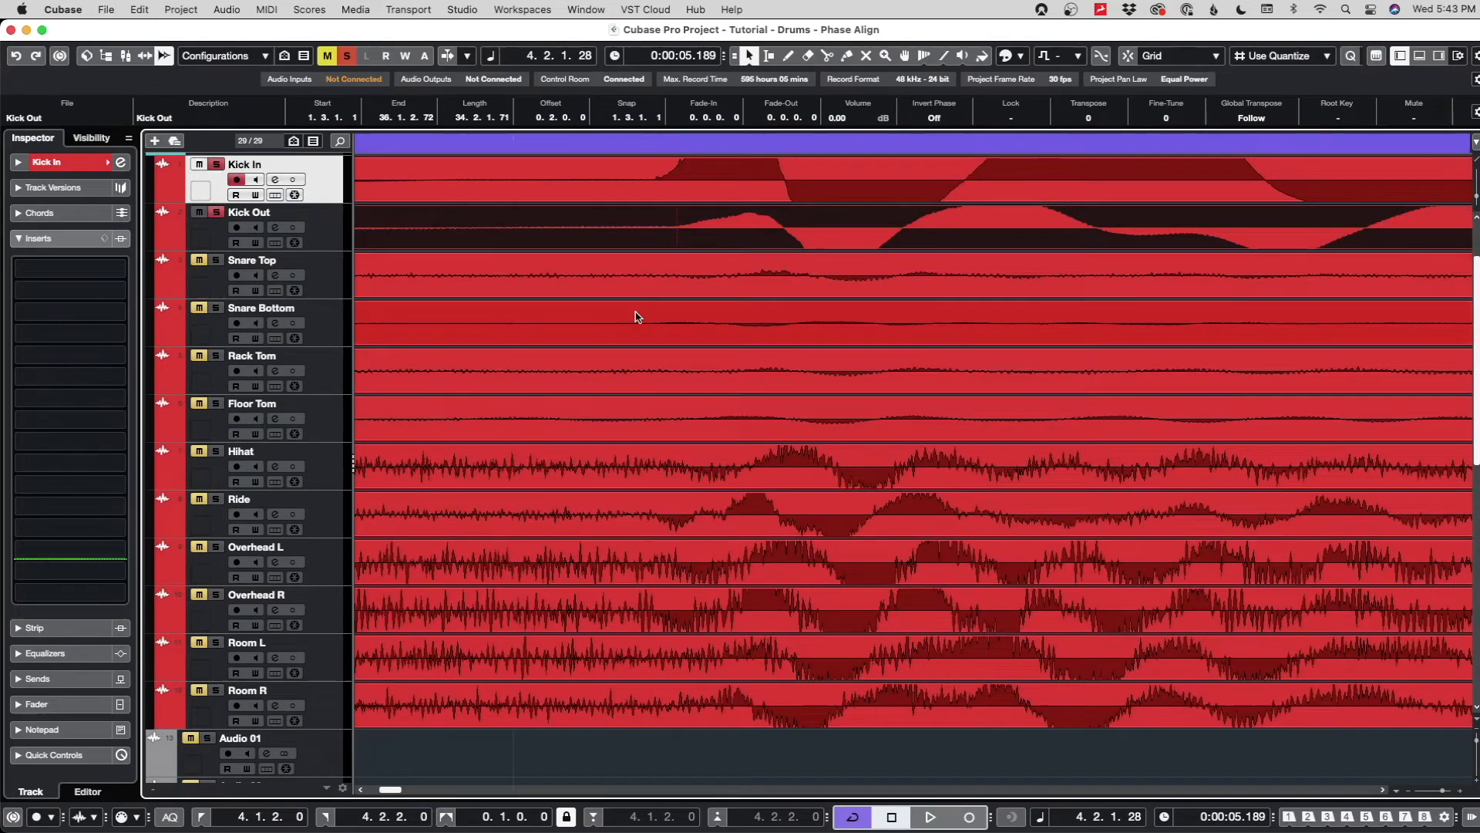
key(h)
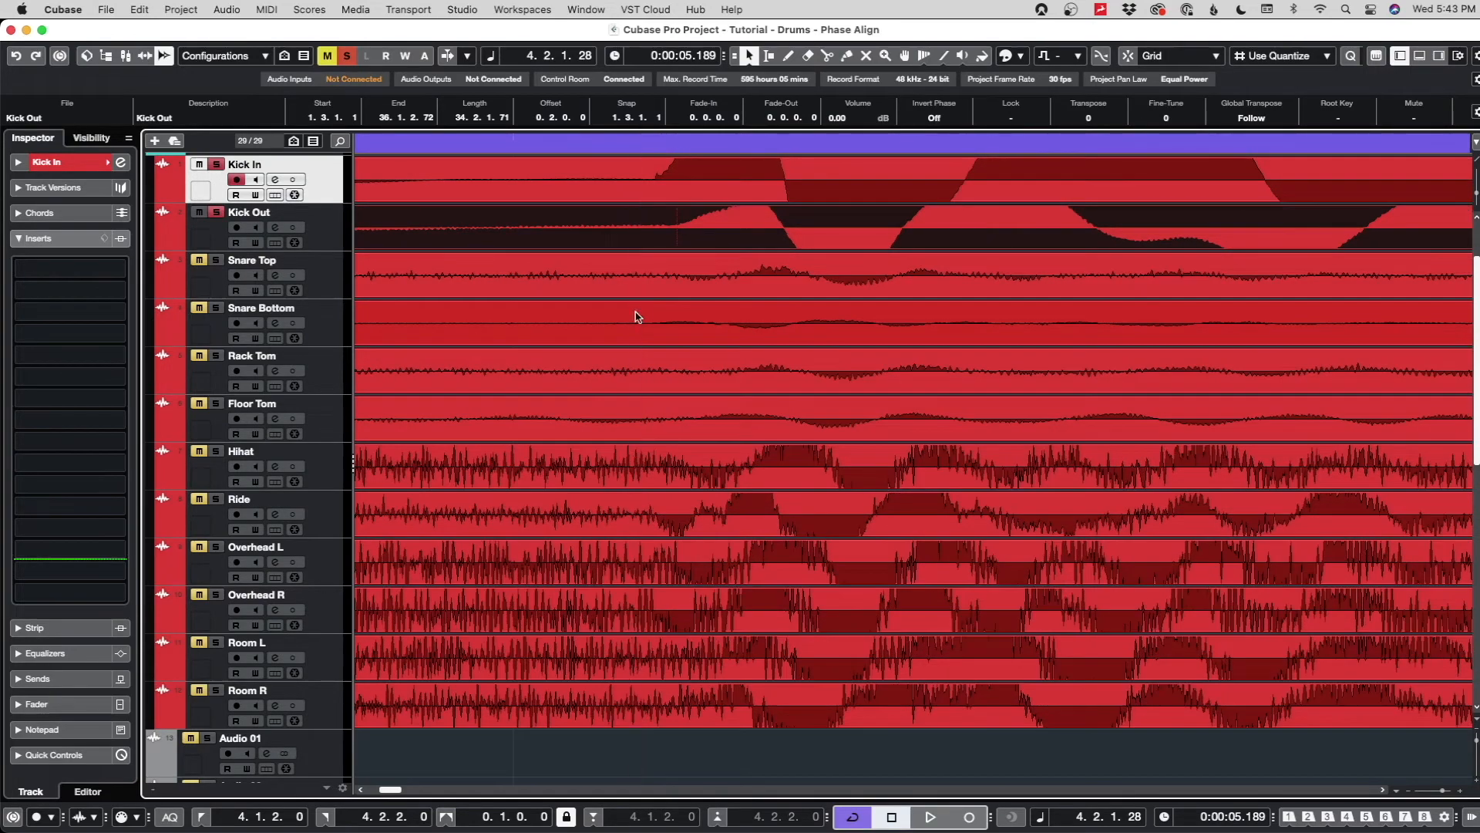
key(shift+h)
key(shift+h)
scroll(639, 319, down, 5)
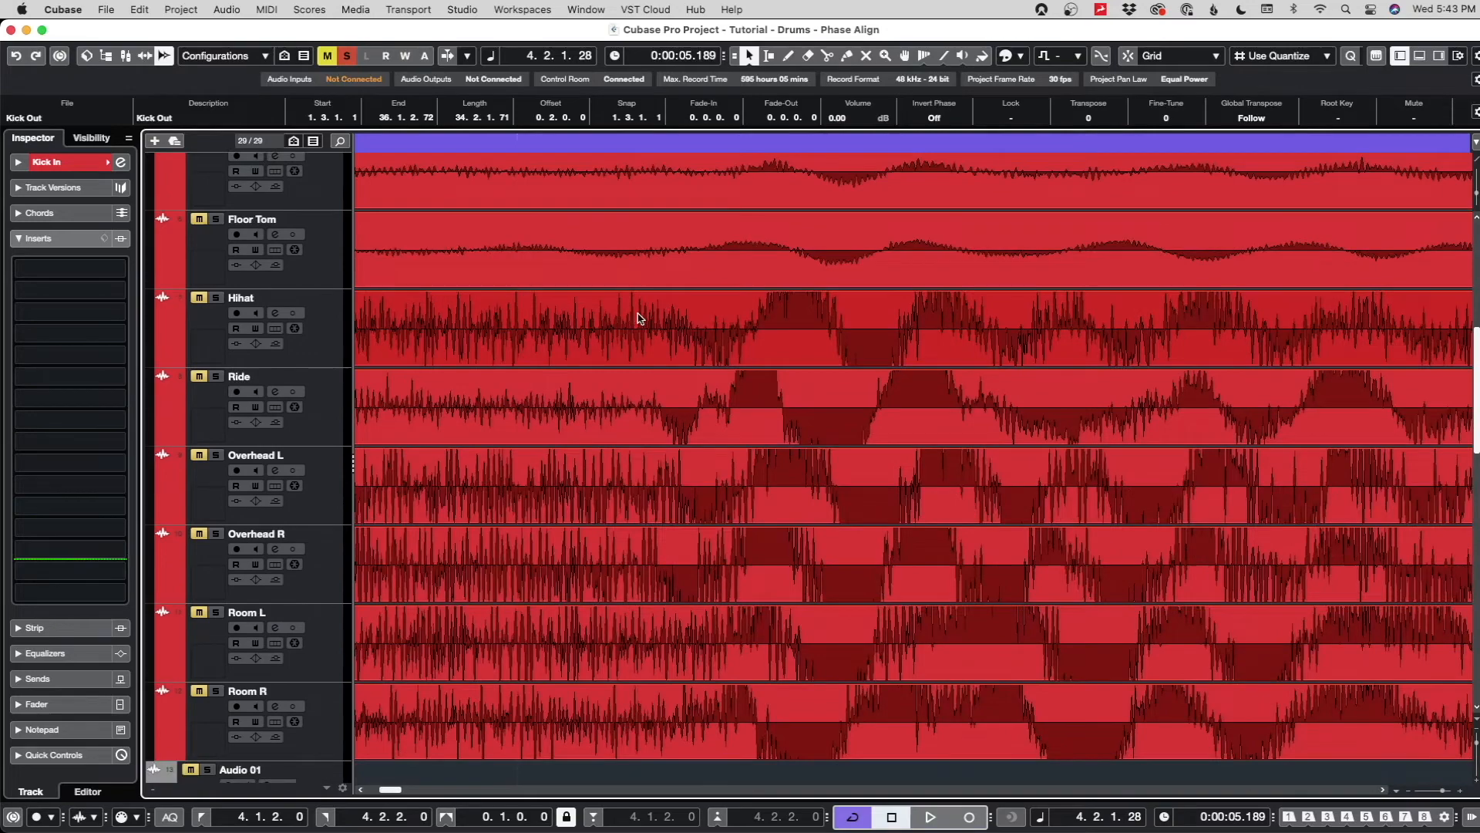
key(h)
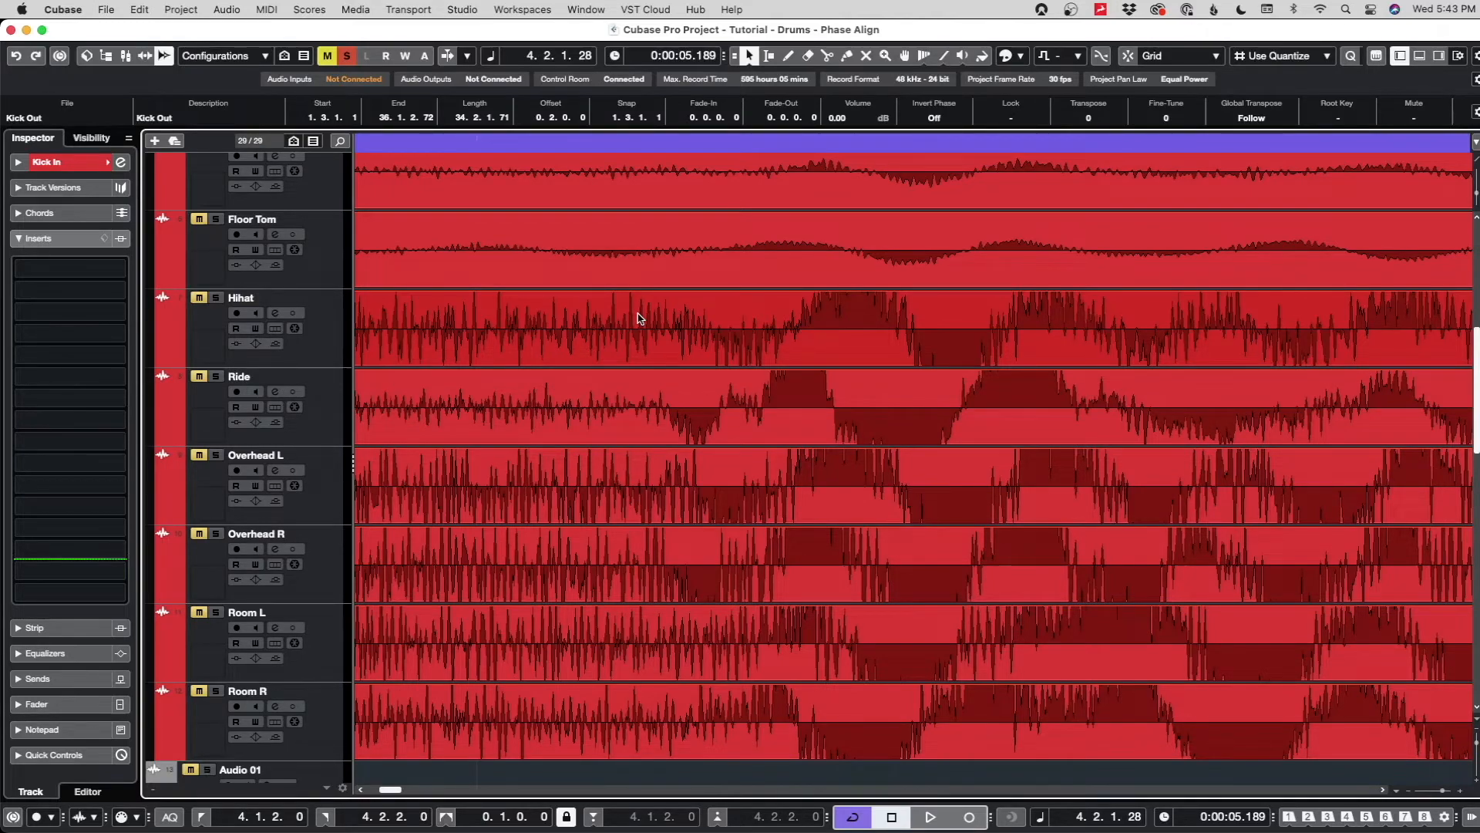
scroll(639, 317, up, 3)
scroll(638, 318, down, 3)
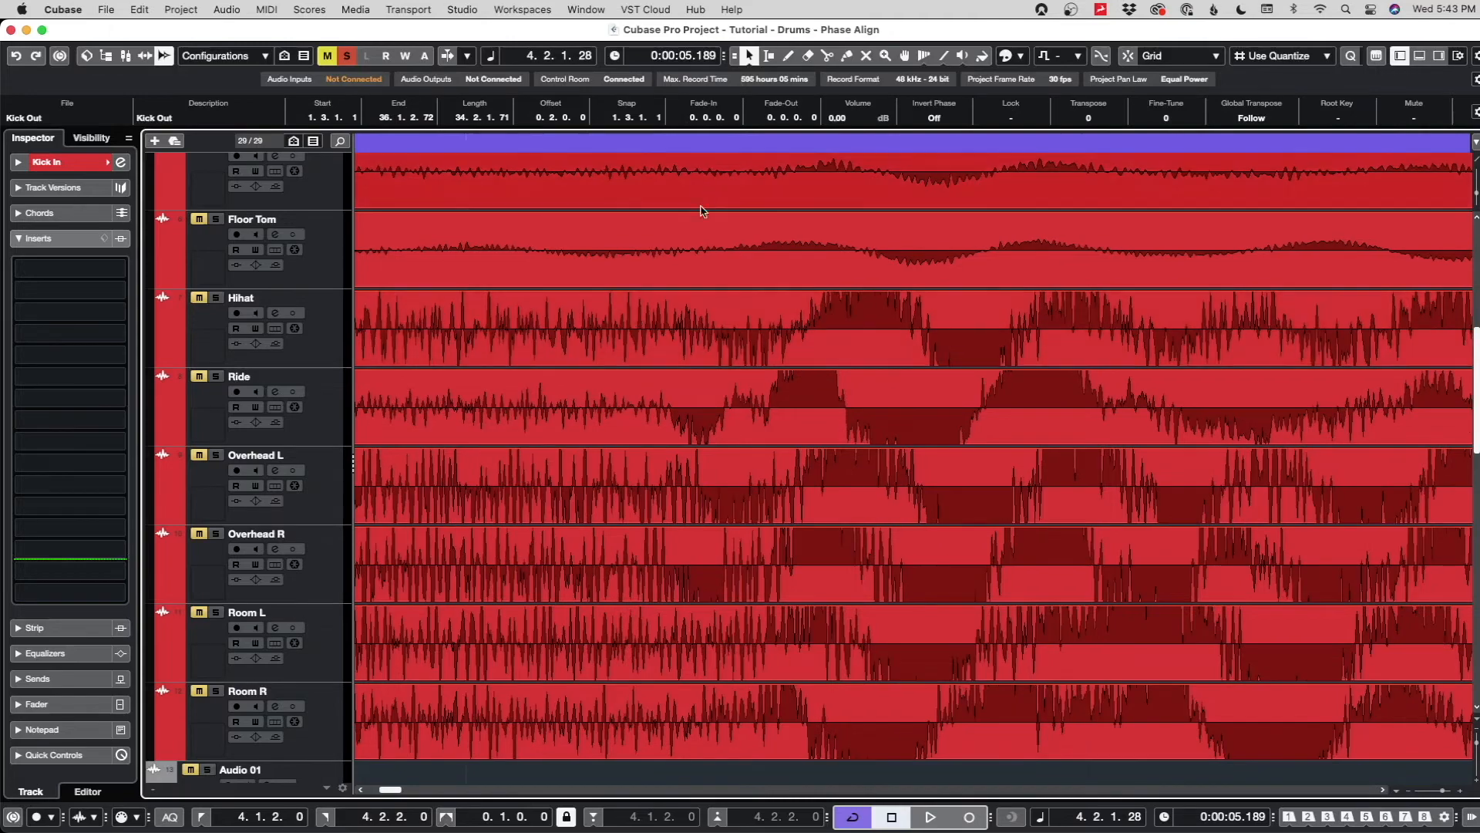
- Mark the kick onset in the overheads at 4.1.3.8 and shift Kick In and Kick Out together slightly later
drag(711, 144, 693, 148)
click(704, 473)
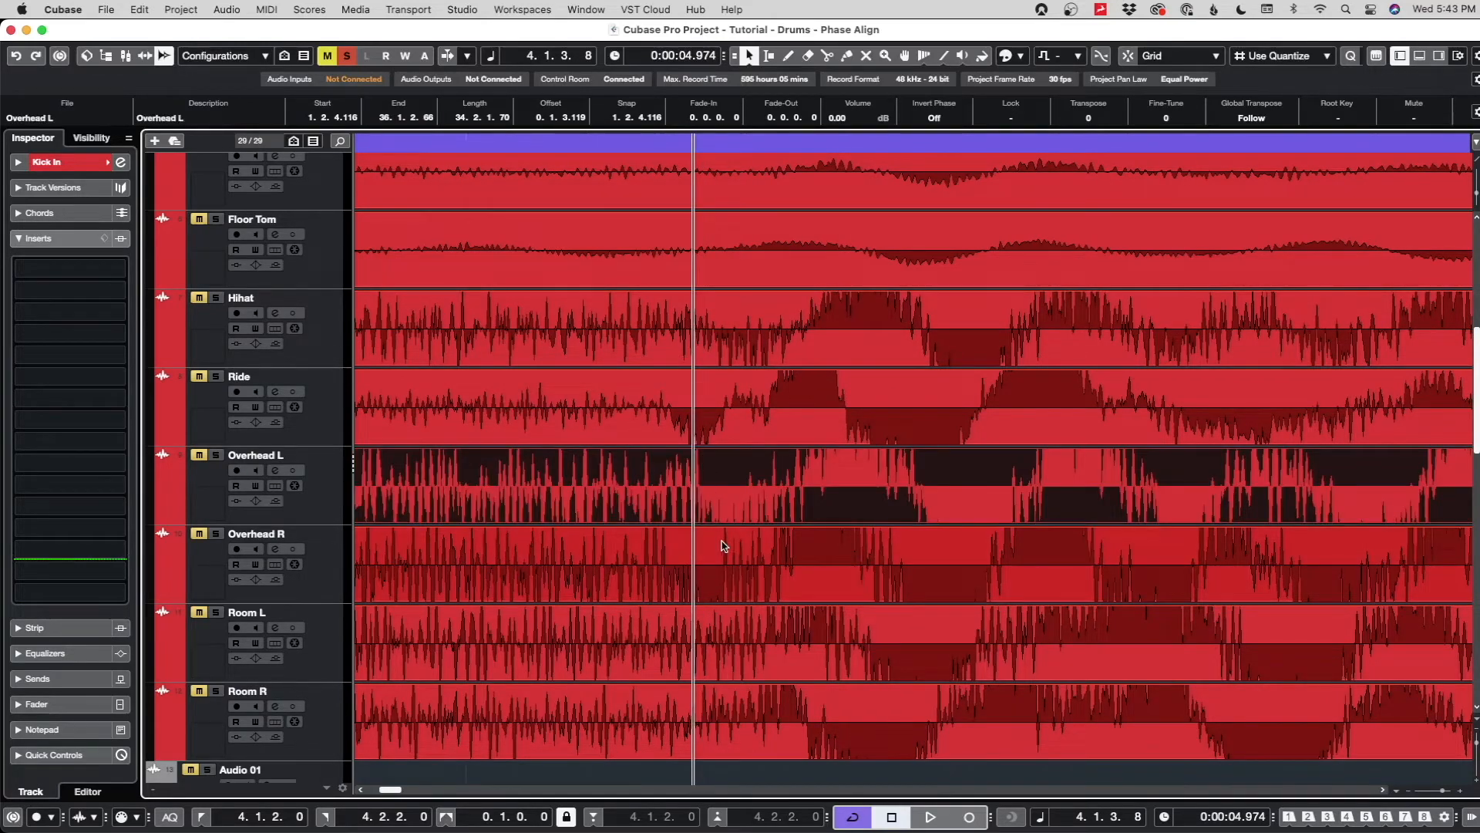
shift+click(725, 538)
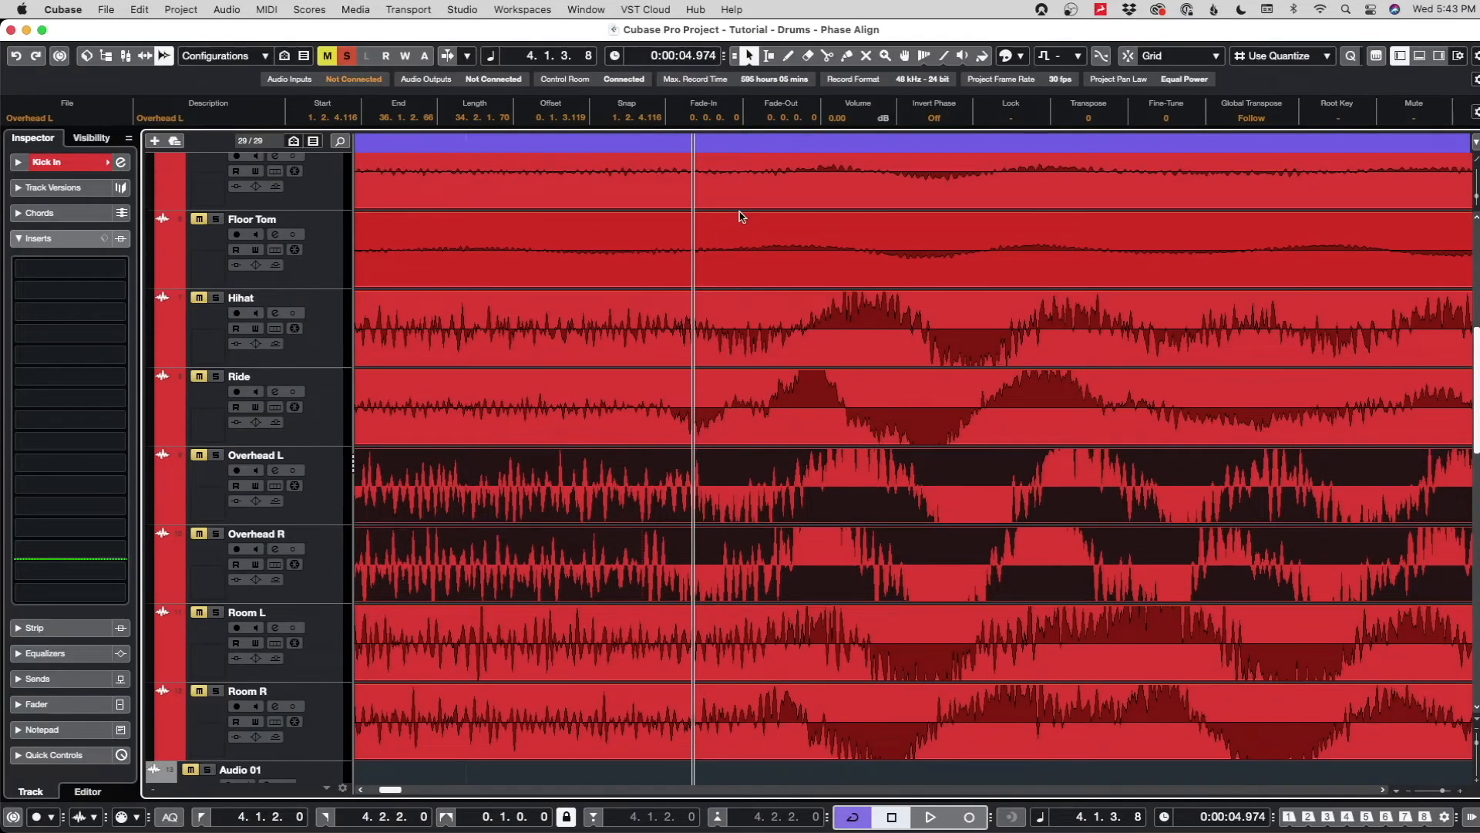
scroll(740, 216, up, 8)
click(743, 331)
shift+click(743, 403)
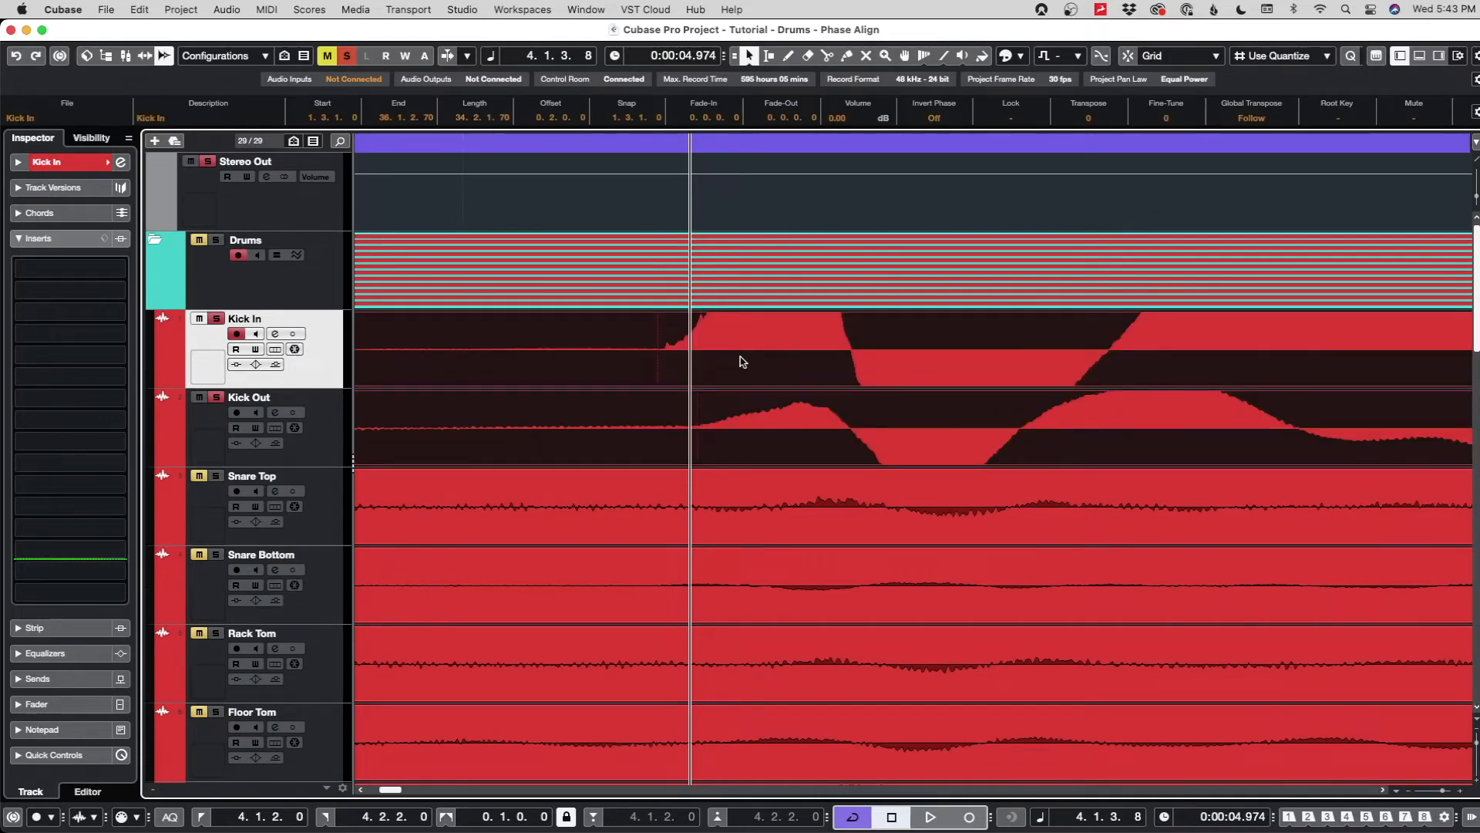
drag(745, 362, 758, 362)
- Listen to the soloed kicks, add Overhead L and Overhead R to the solo, and continue the playback without looping
key(space)
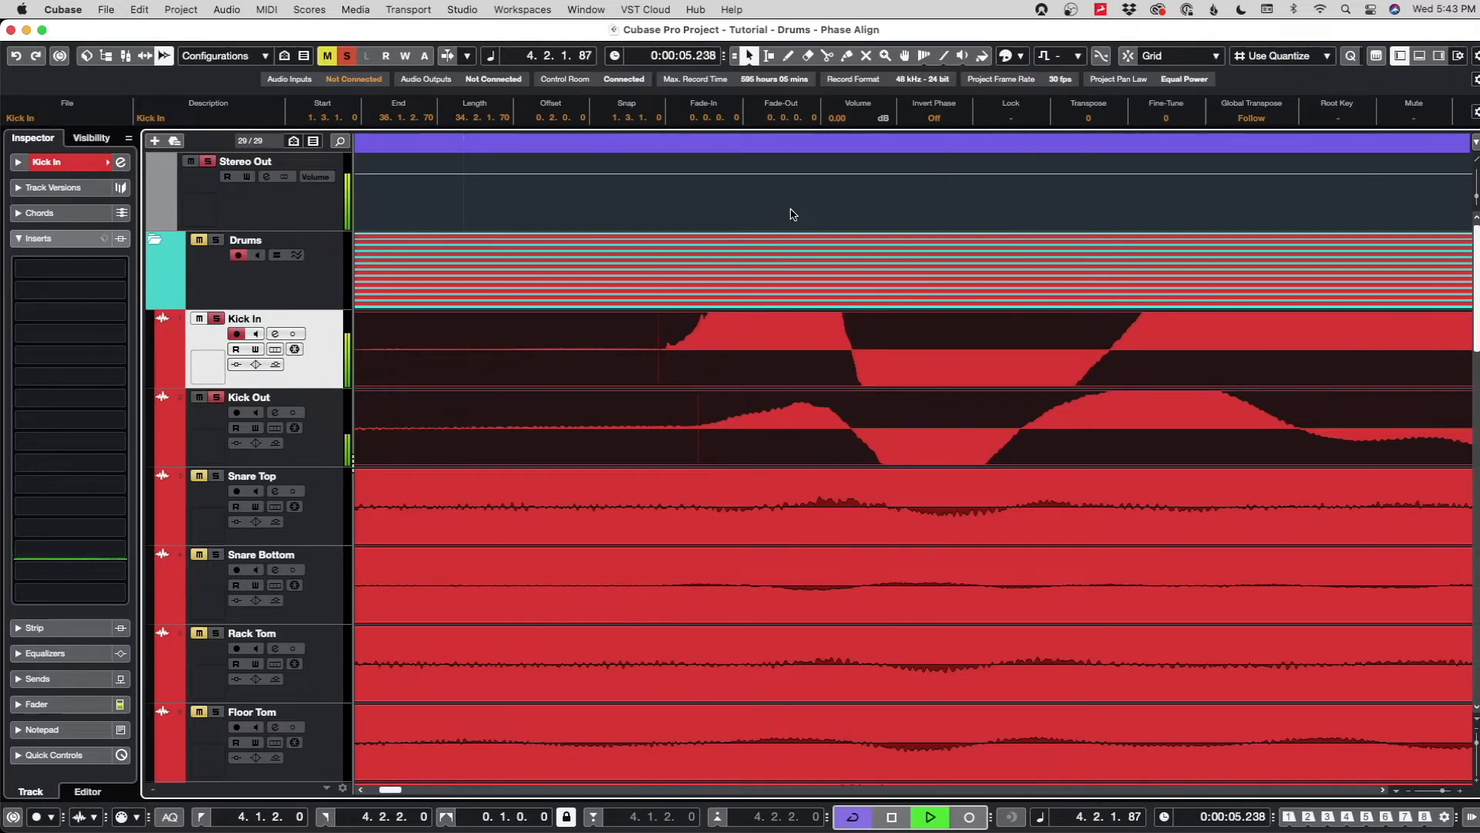
key(space)
scroll(792, 212, down, 7)
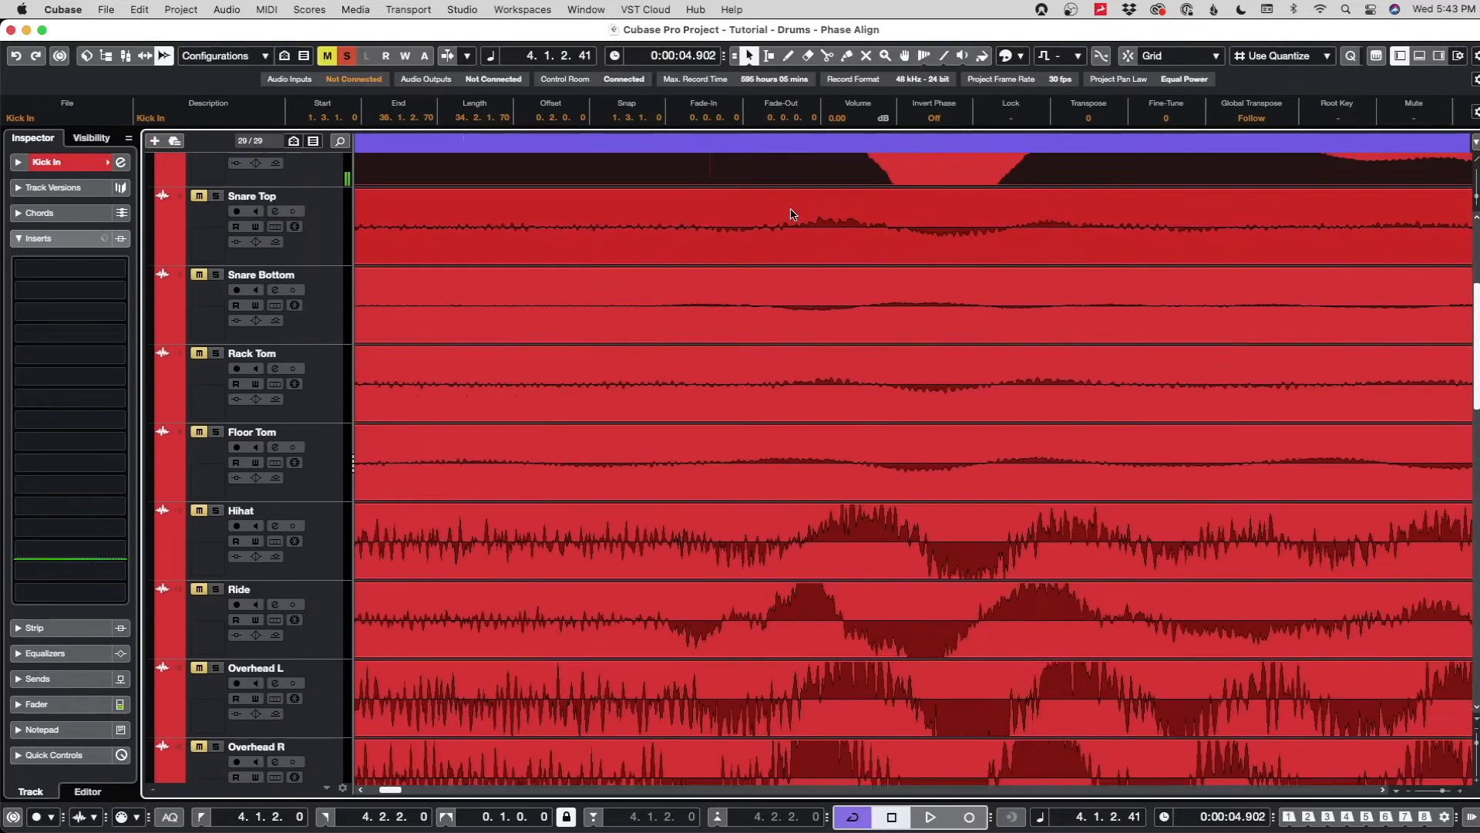
click(216, 505)
key(space)
key(slash)
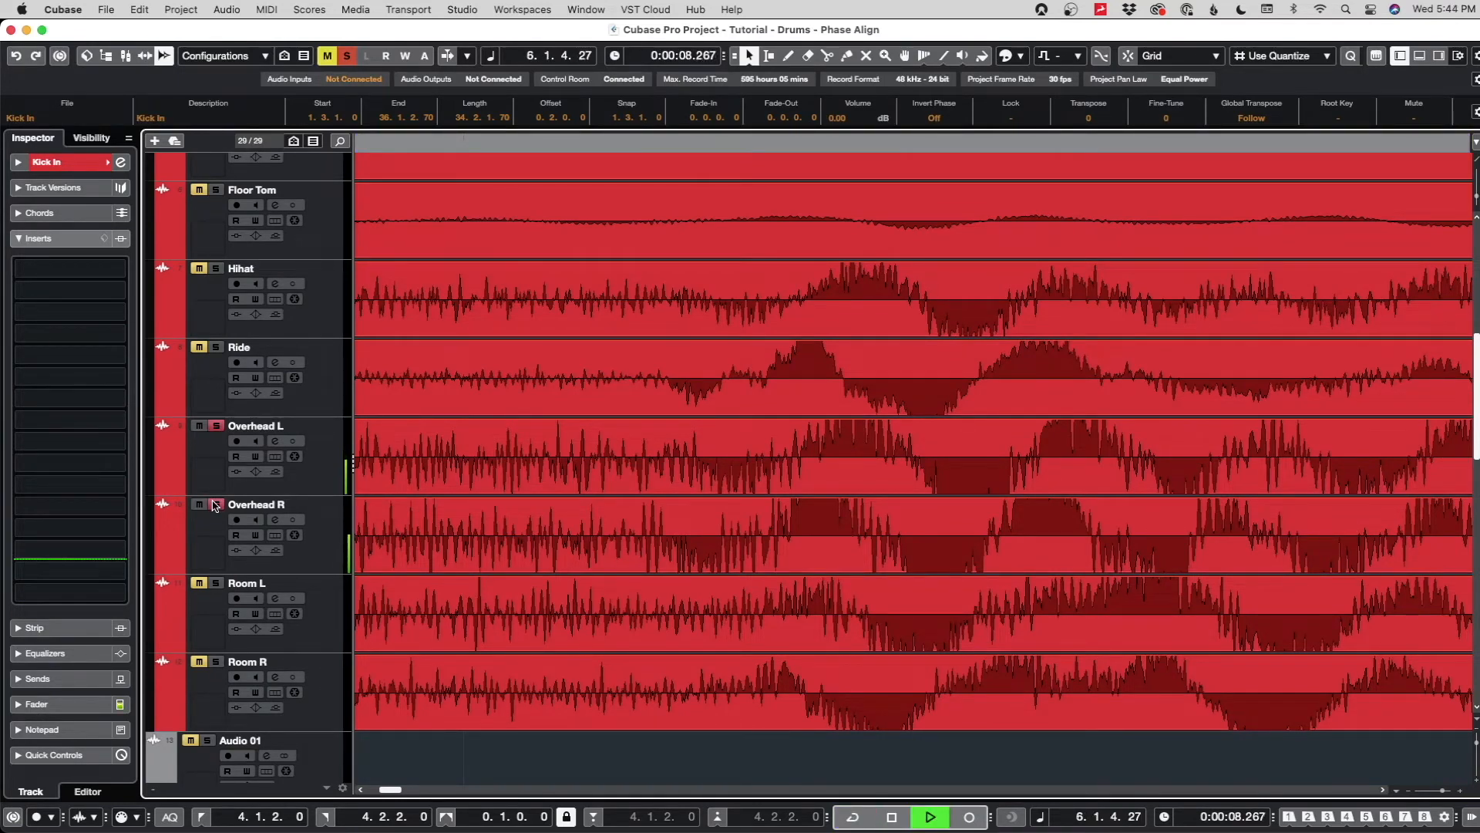
scroll(547, 487, up, 7)
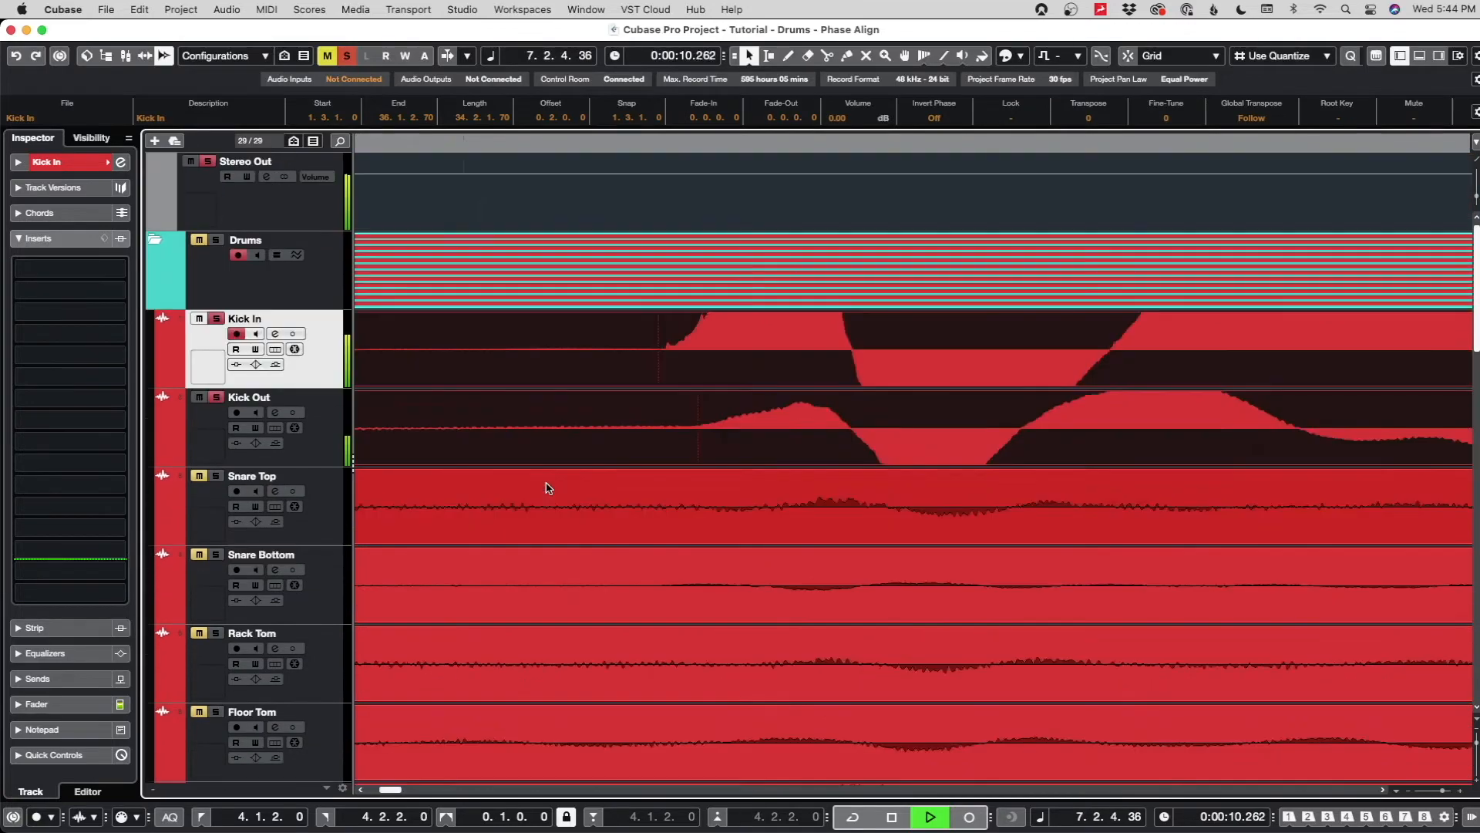
scroll(546, 487, down, 4)
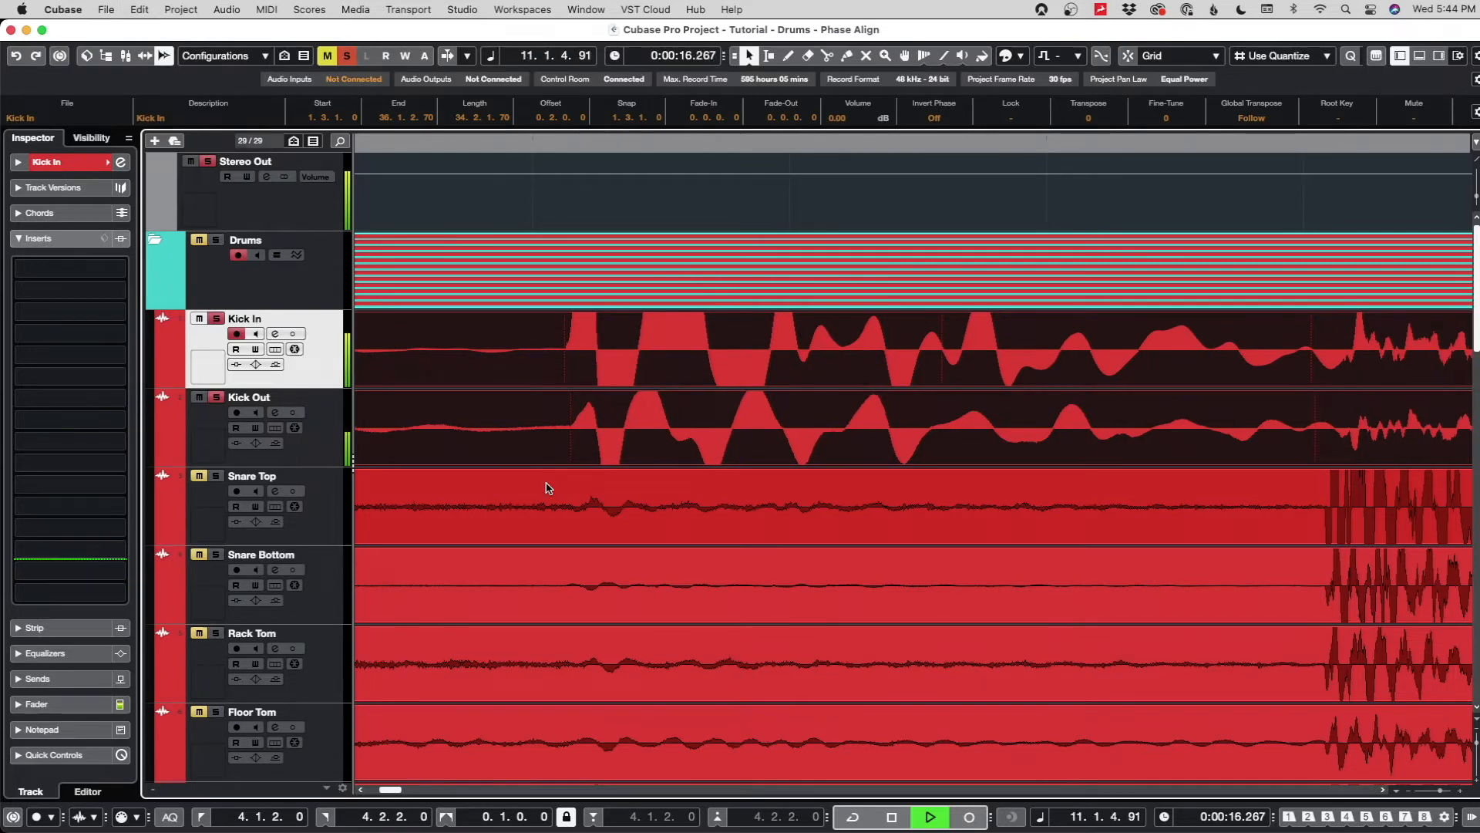
key(space)
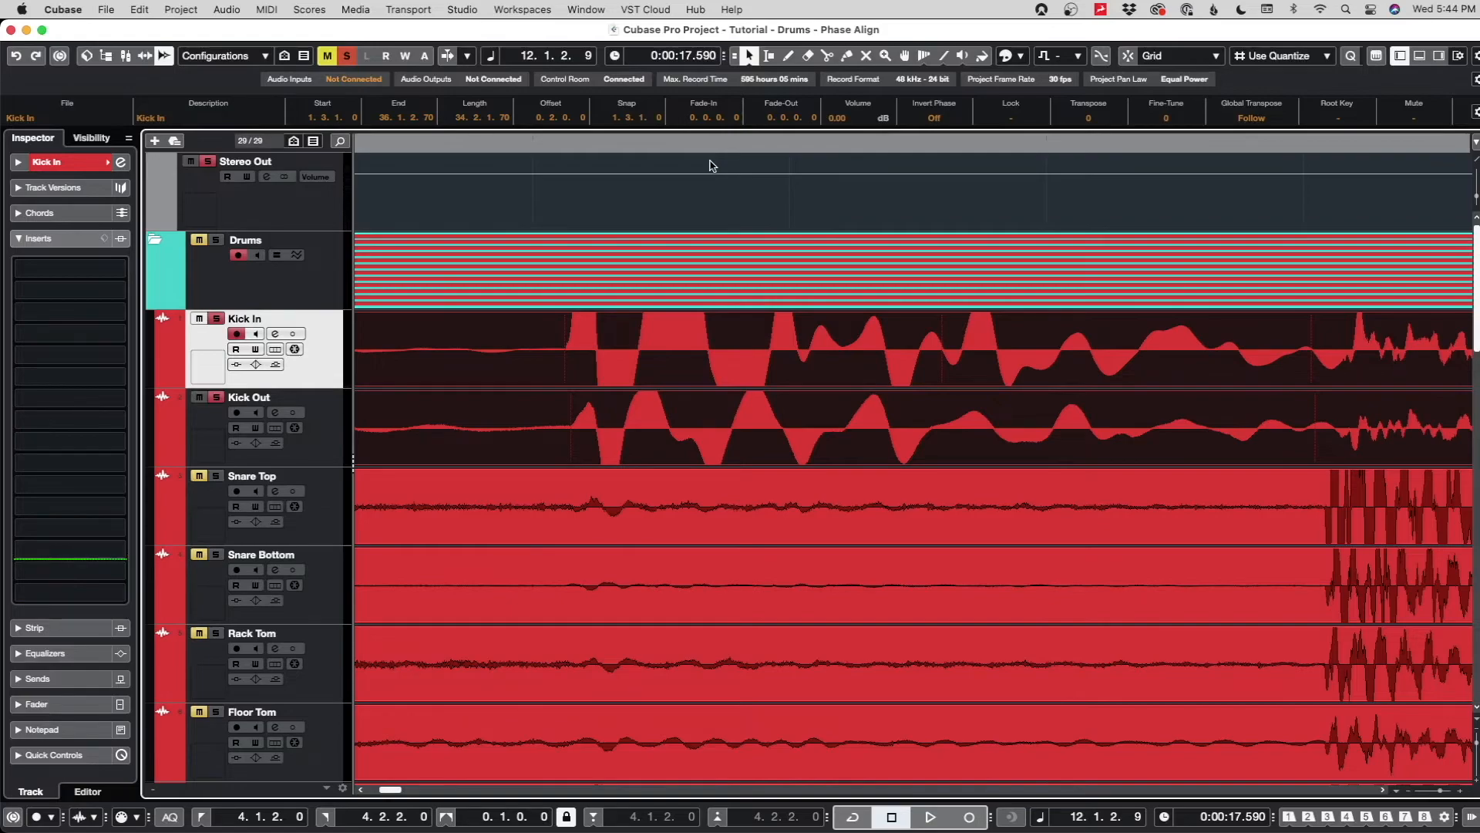
- Place the project cursor at the tom fill in bar 3 and clear all track solos
scroll(709, 171, down, 8)
scroll(709, 171, down, 10)
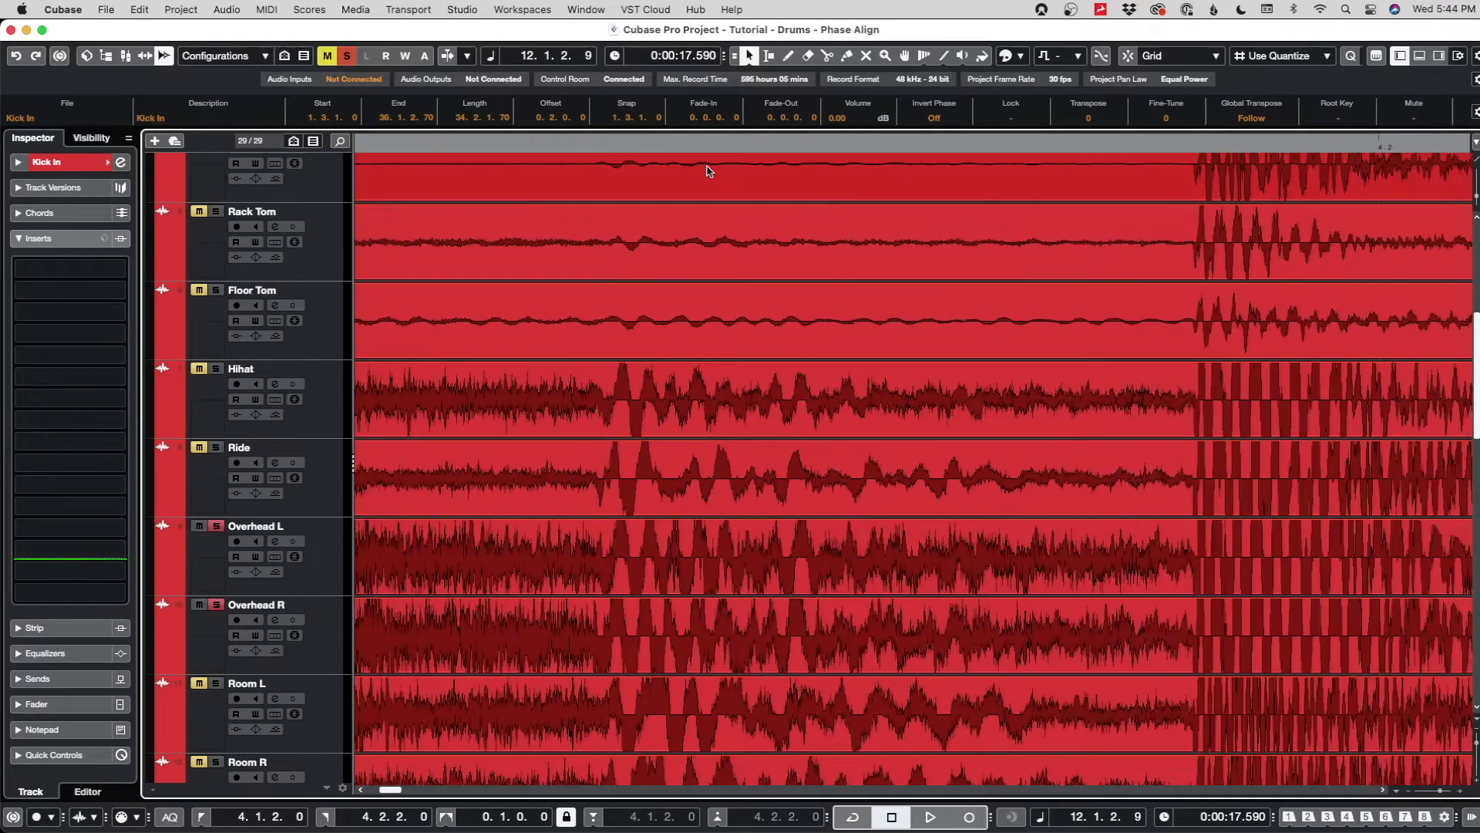
scroll(709, 172, down, 5)
scroll(580, 192, up, 15)
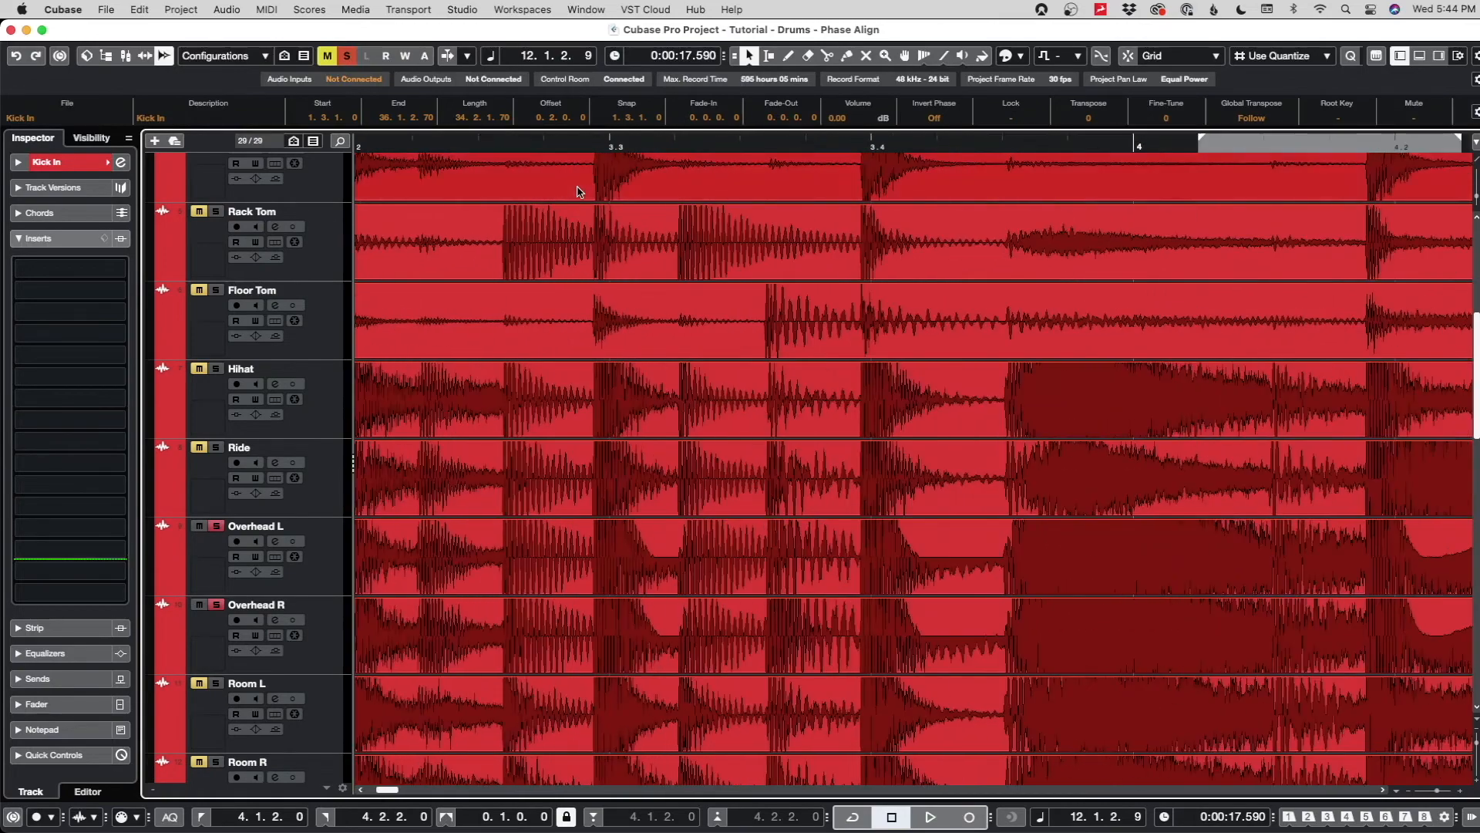
click(495, 144)
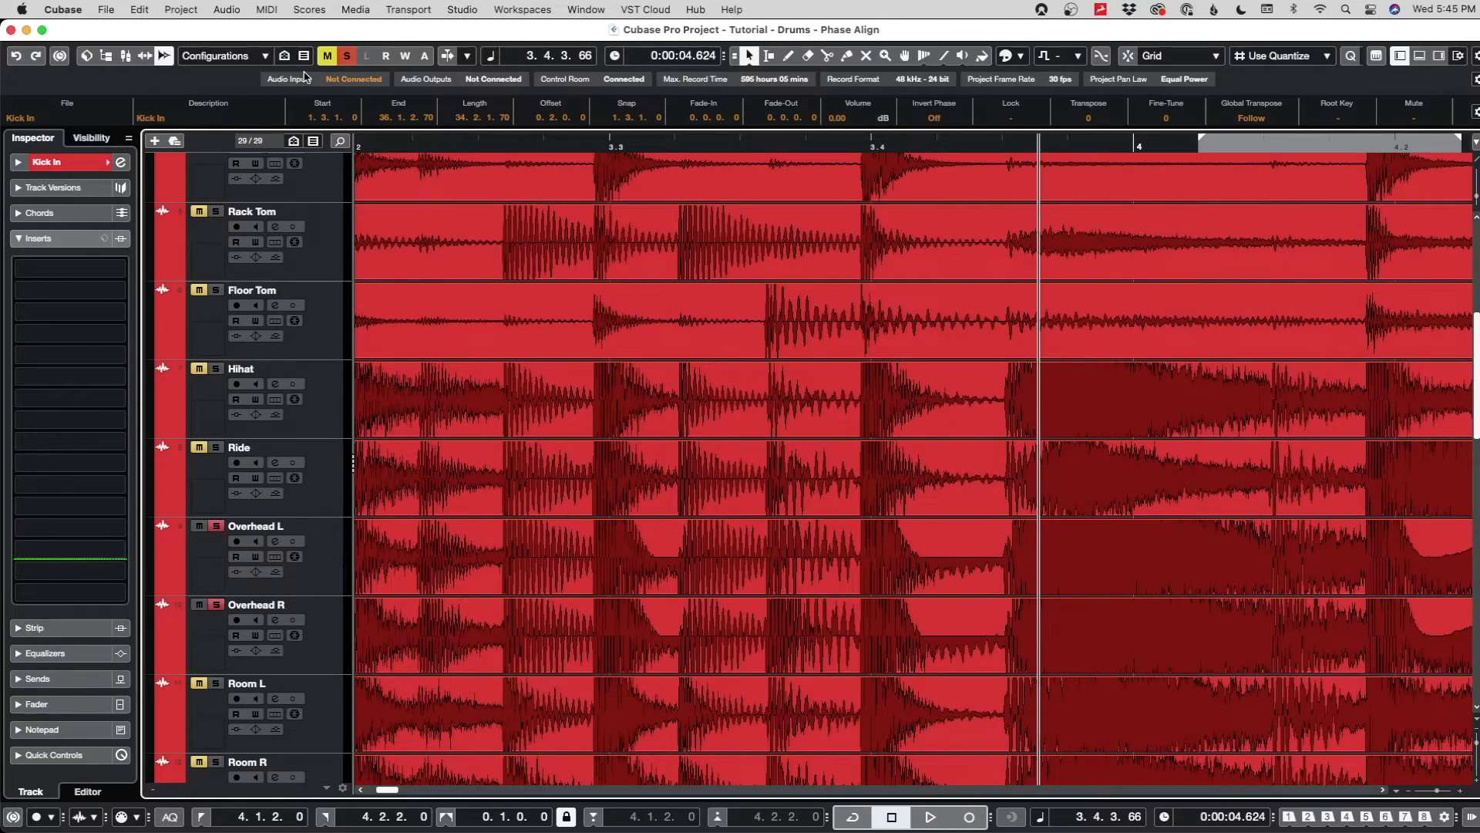
click(345, 57)
- Loop the tom fill from 3.3.1.0 to 3.4.4.106 and play it
scroll(903, 293, up, 3)
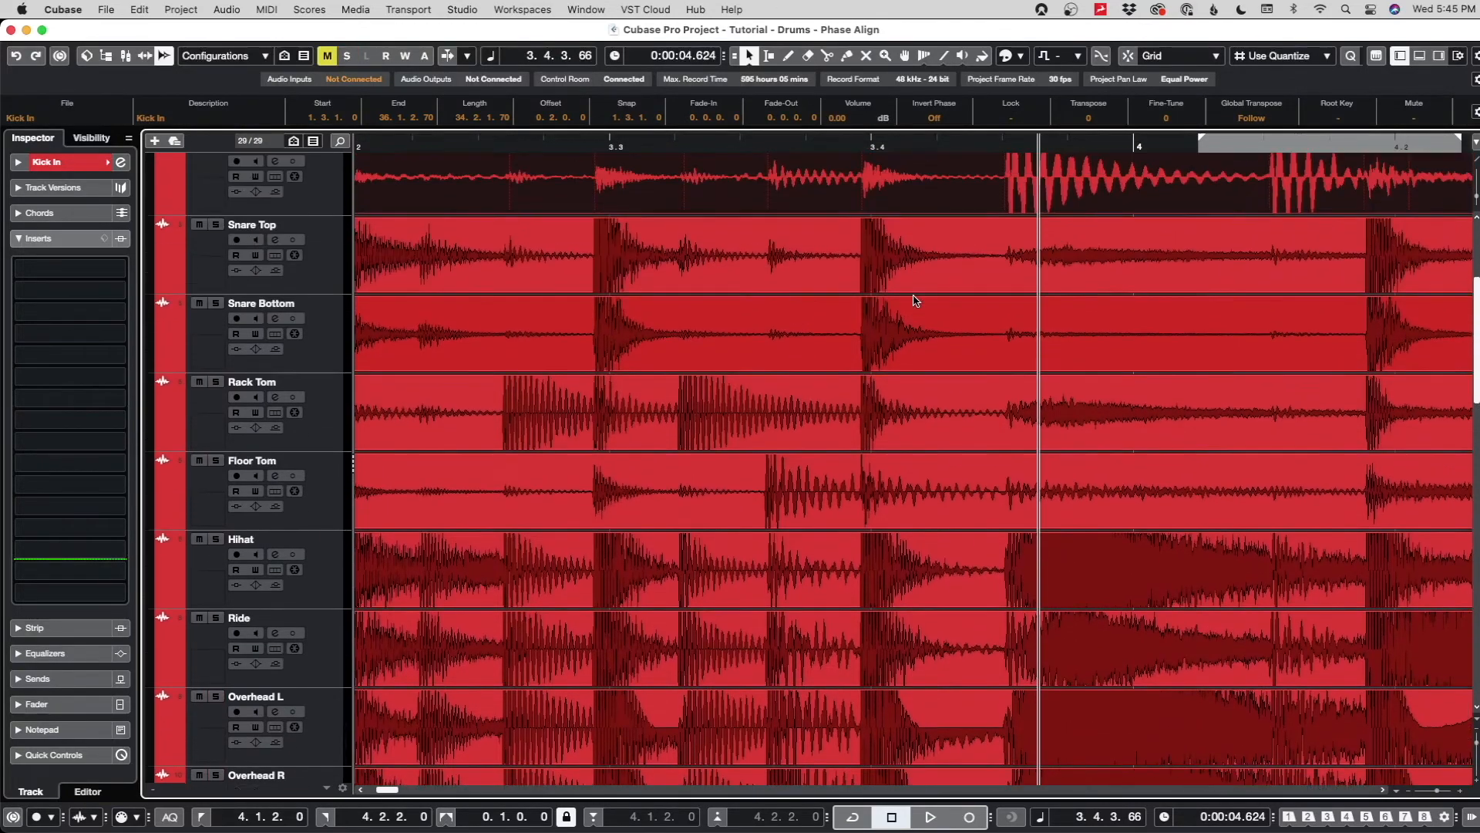
scroll(904, 293, up, 1)
scroll(905, 292, up, 2)
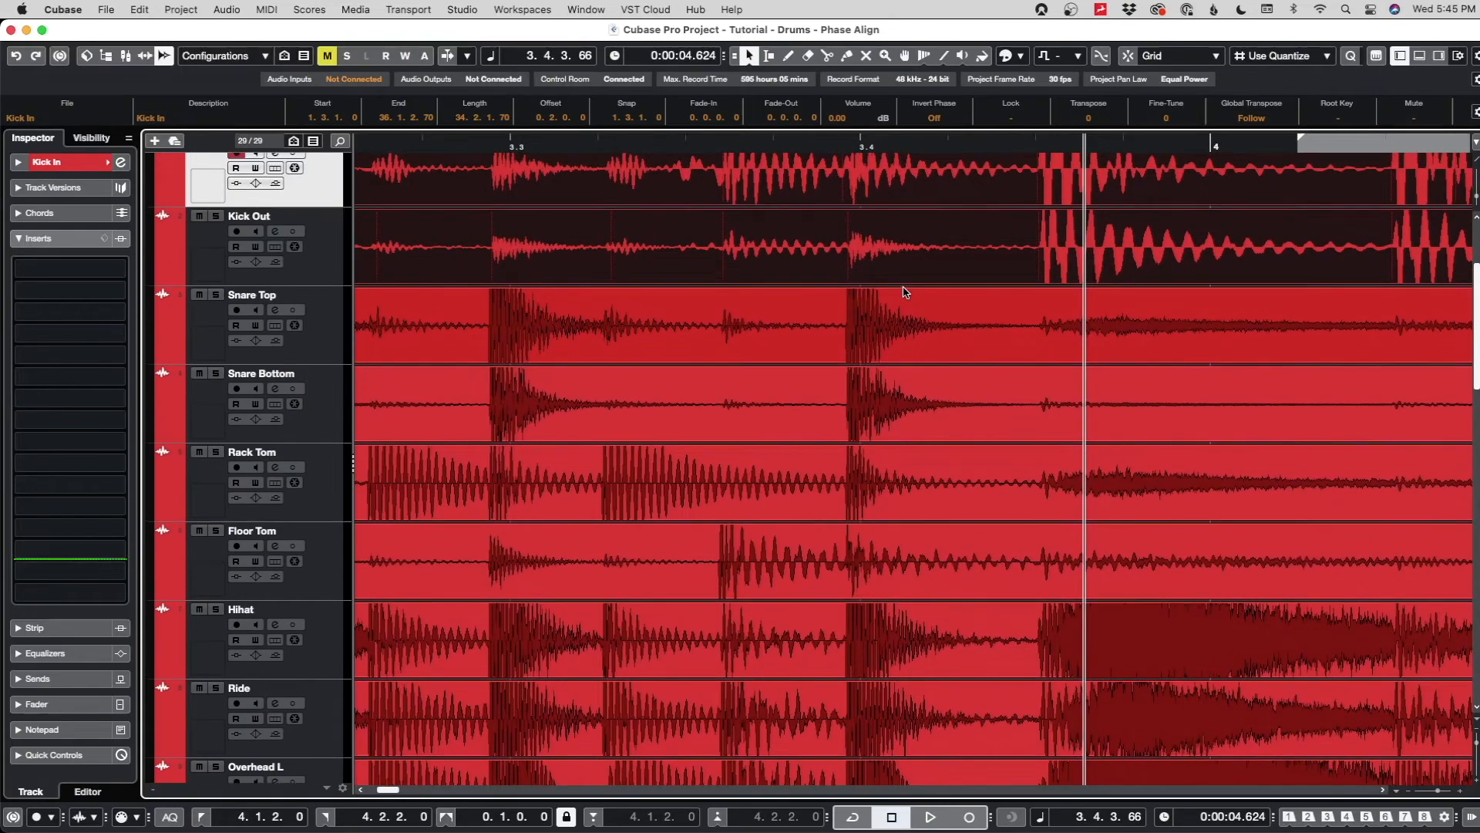
scroll(905, 291, down, 2)
click(503, 144)
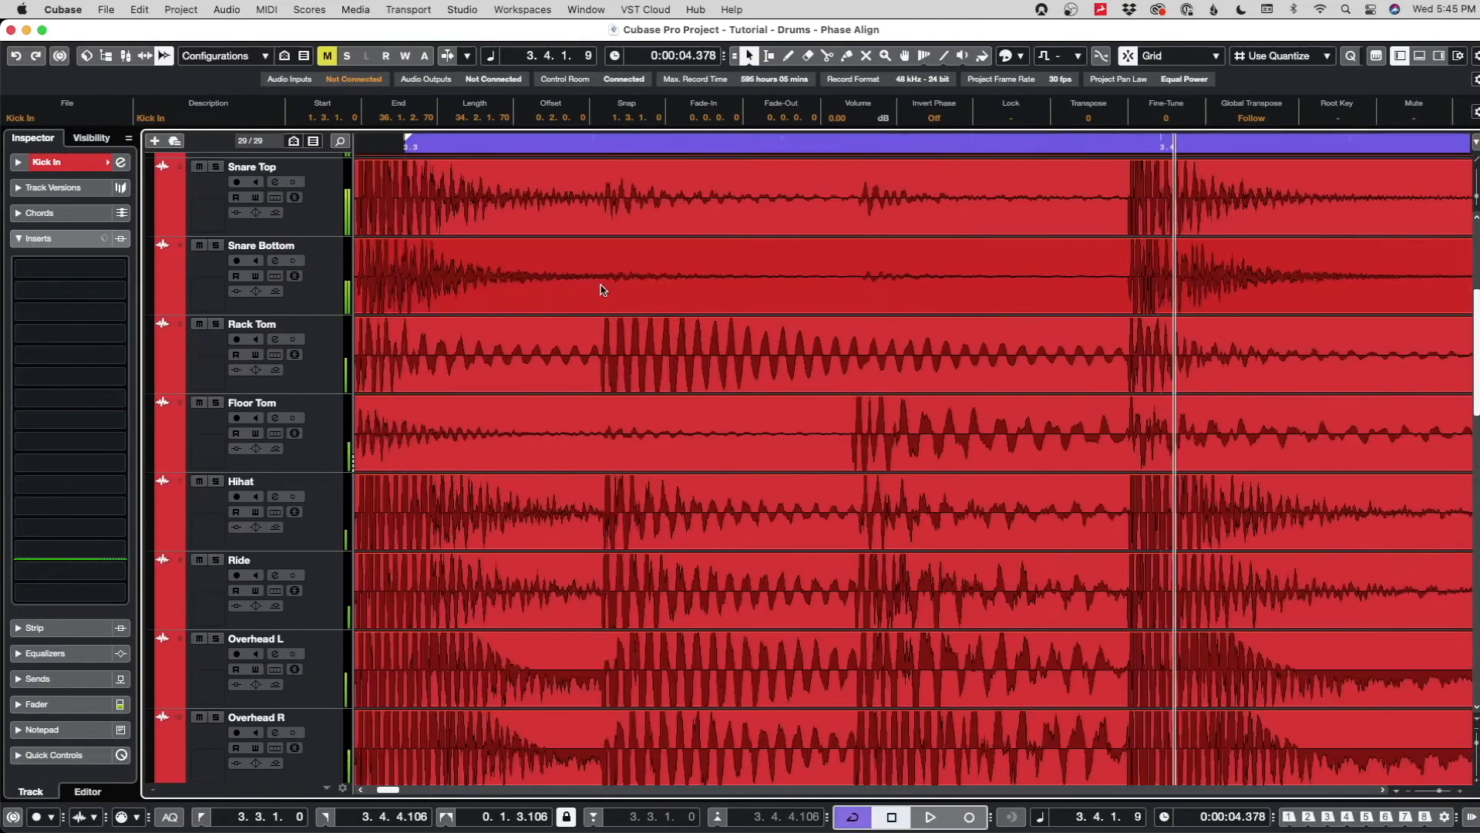
- Mark the rack tom hit's onset in Overhead L at 3.3.2.5 and shift Rack Tom slightly later to match it
scroll(601, 247, up, 5)
click(588, 145)
scroll(602, 248, down, 1)
scroll(601, 251, down, 1)
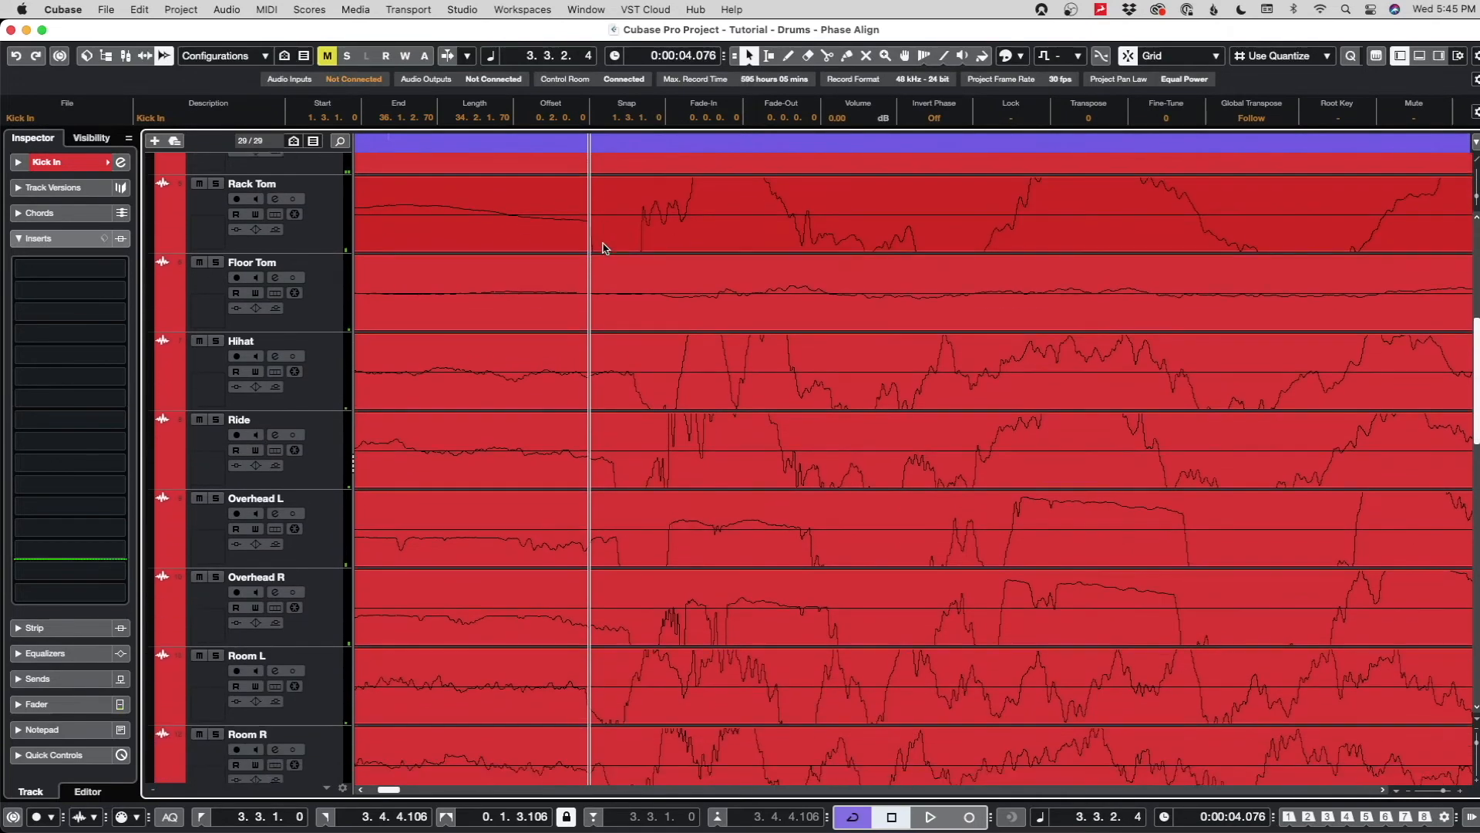
click(615, 149)
click(623, 218)
mouse_move(624, 218)
mouse_down()
mouse_move(651, 218)
mouse_move(627, 221)
mouse_up()
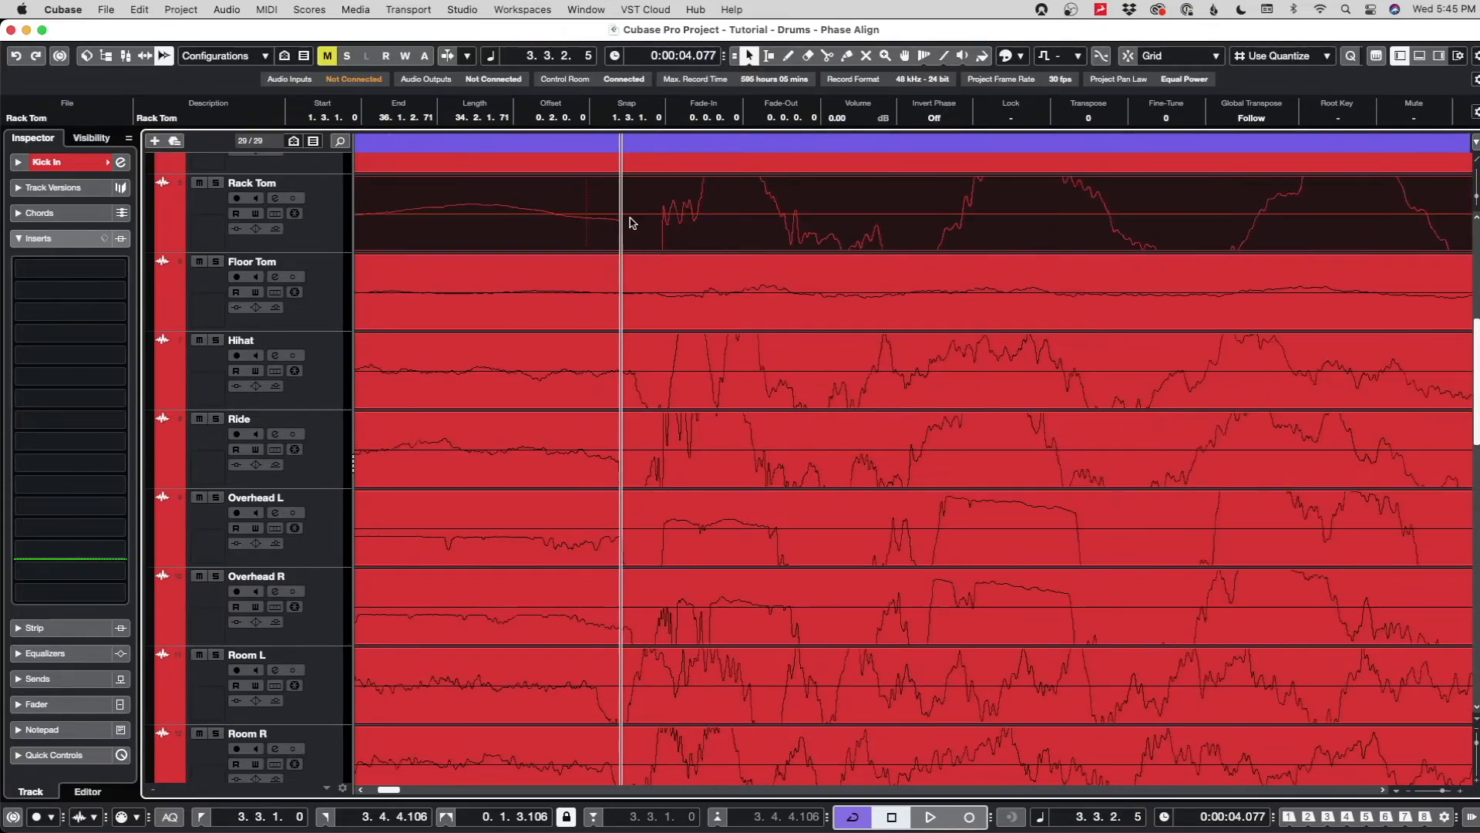
- Play the looped tom fill with all drum tracks to check the Rack Tom shift
key(g)
key(g)
key(g)
key(g)
key(space)
key(space)
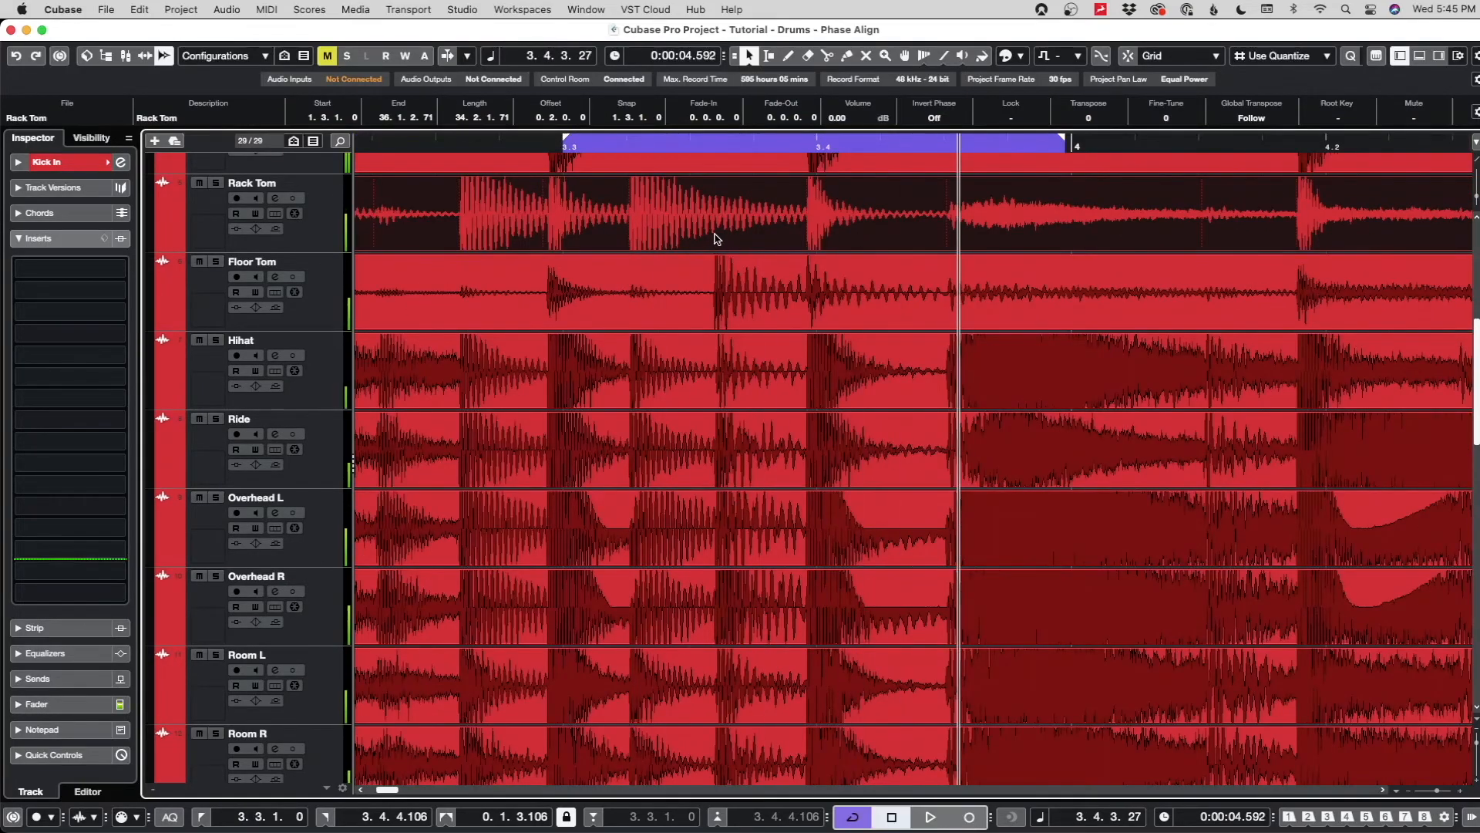
- Mark the floor tom hit's onset in Overhead R at 3.3.3.45 and shift Floor Tom later to line up with it
key(h)
key(h)
key(h)
key(h)
key(h)
key(h)
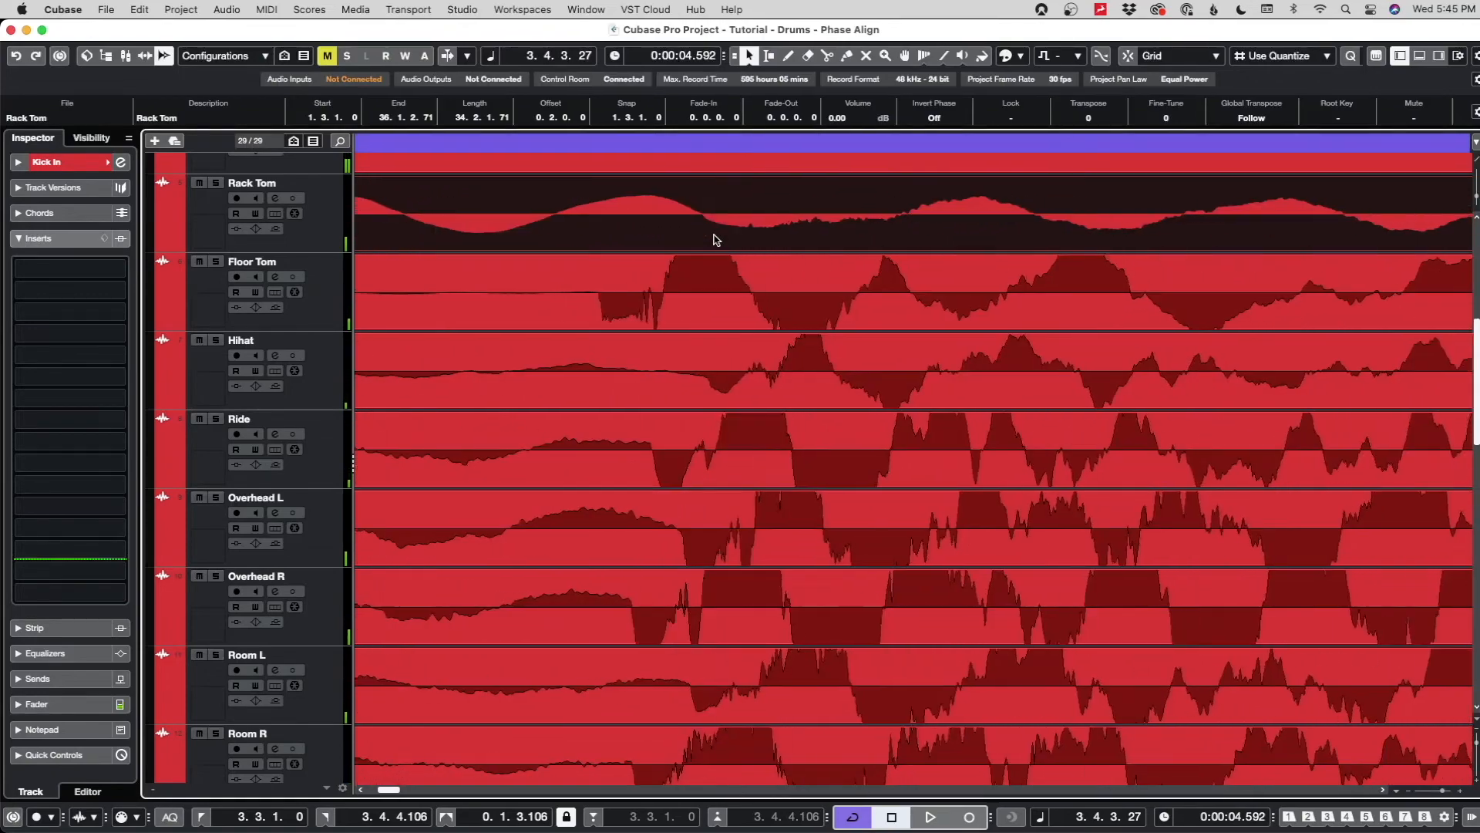
drag(673, 146, 636, 146)
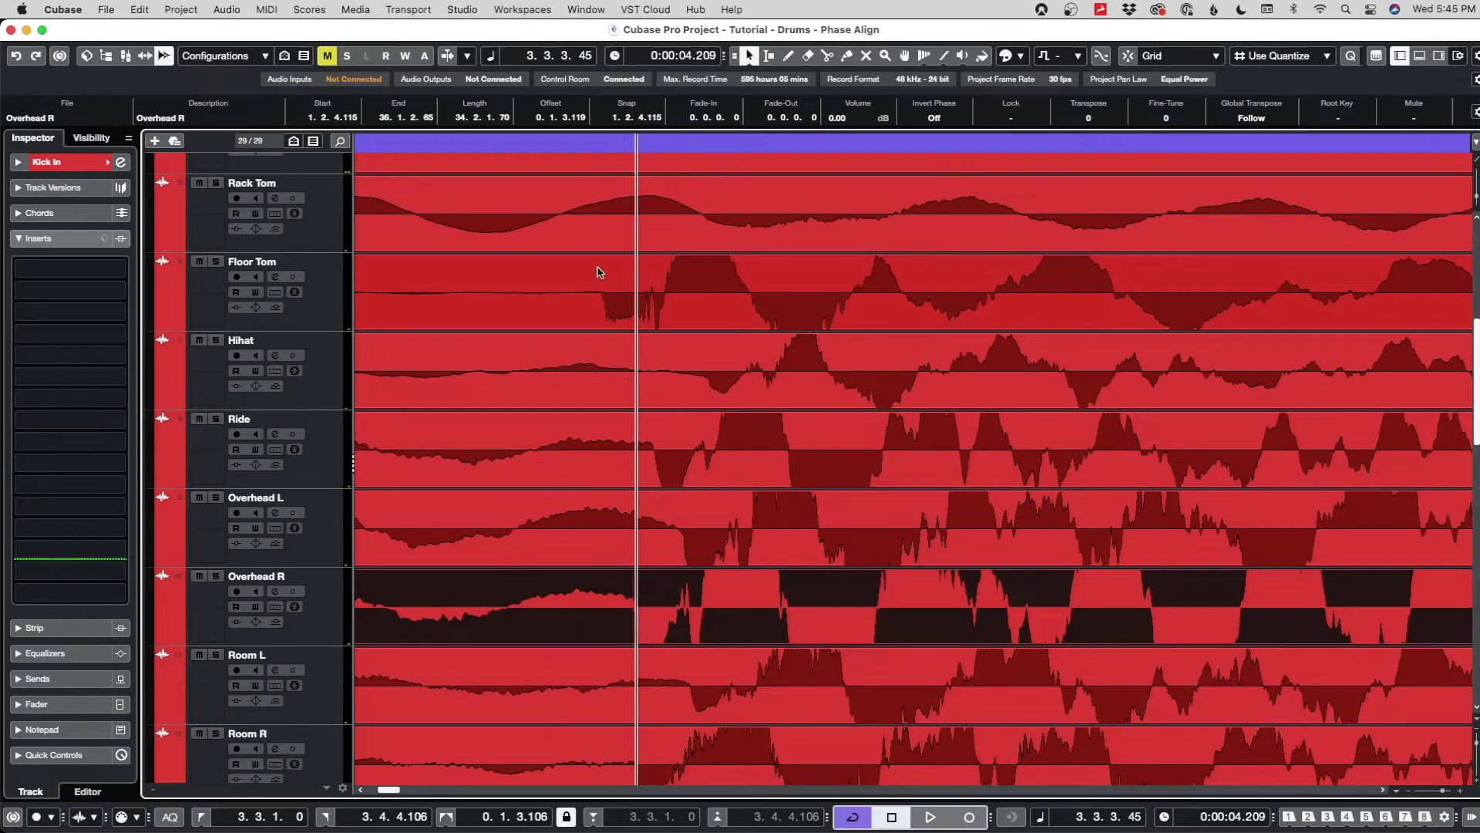
drag(633, 285, 665, 285)
key(space)
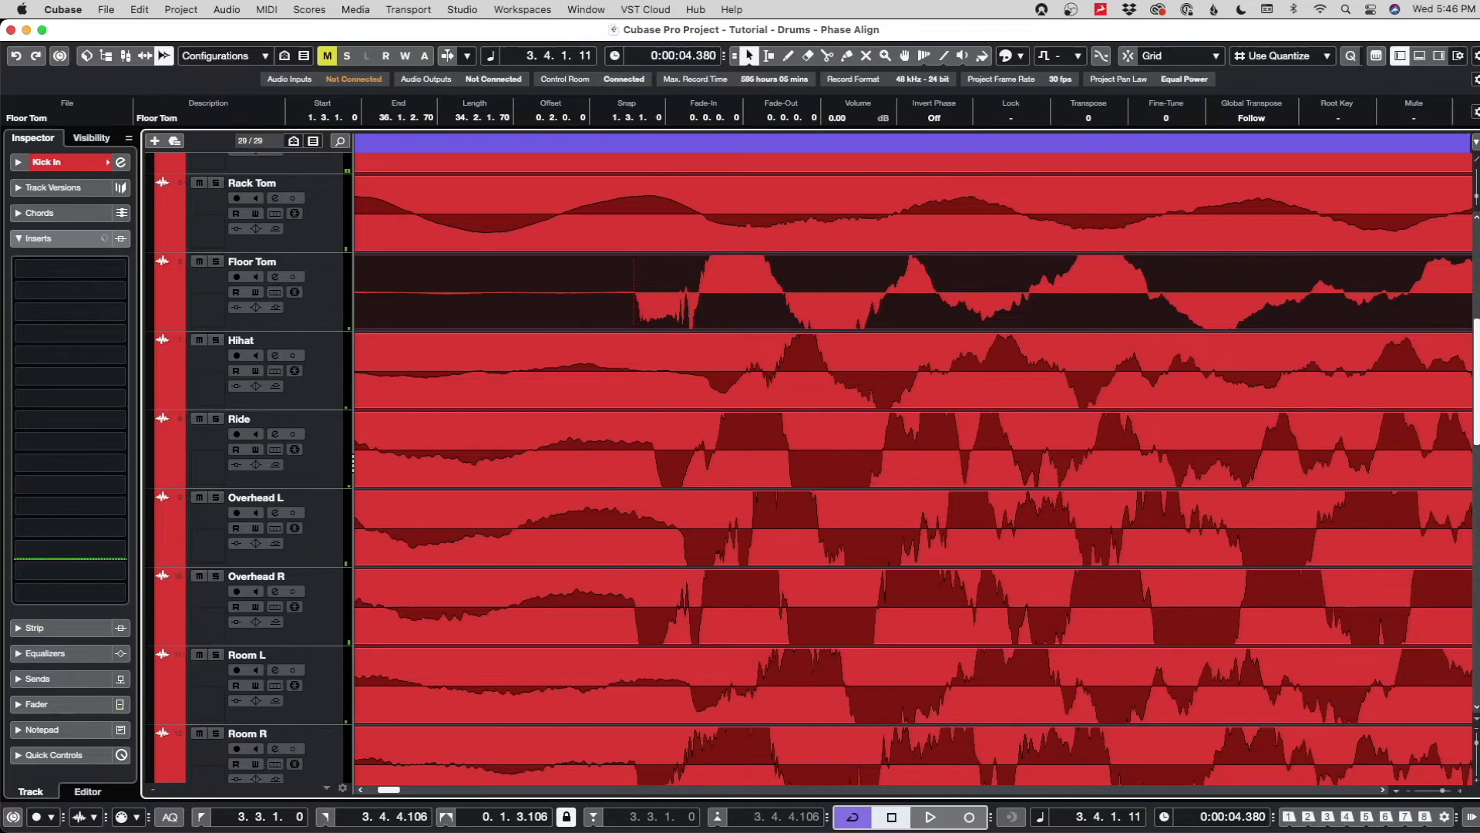
- Play all the drum tracks from just before beat 3.3 with looping turned off
scroll(762, 421, down, 10)
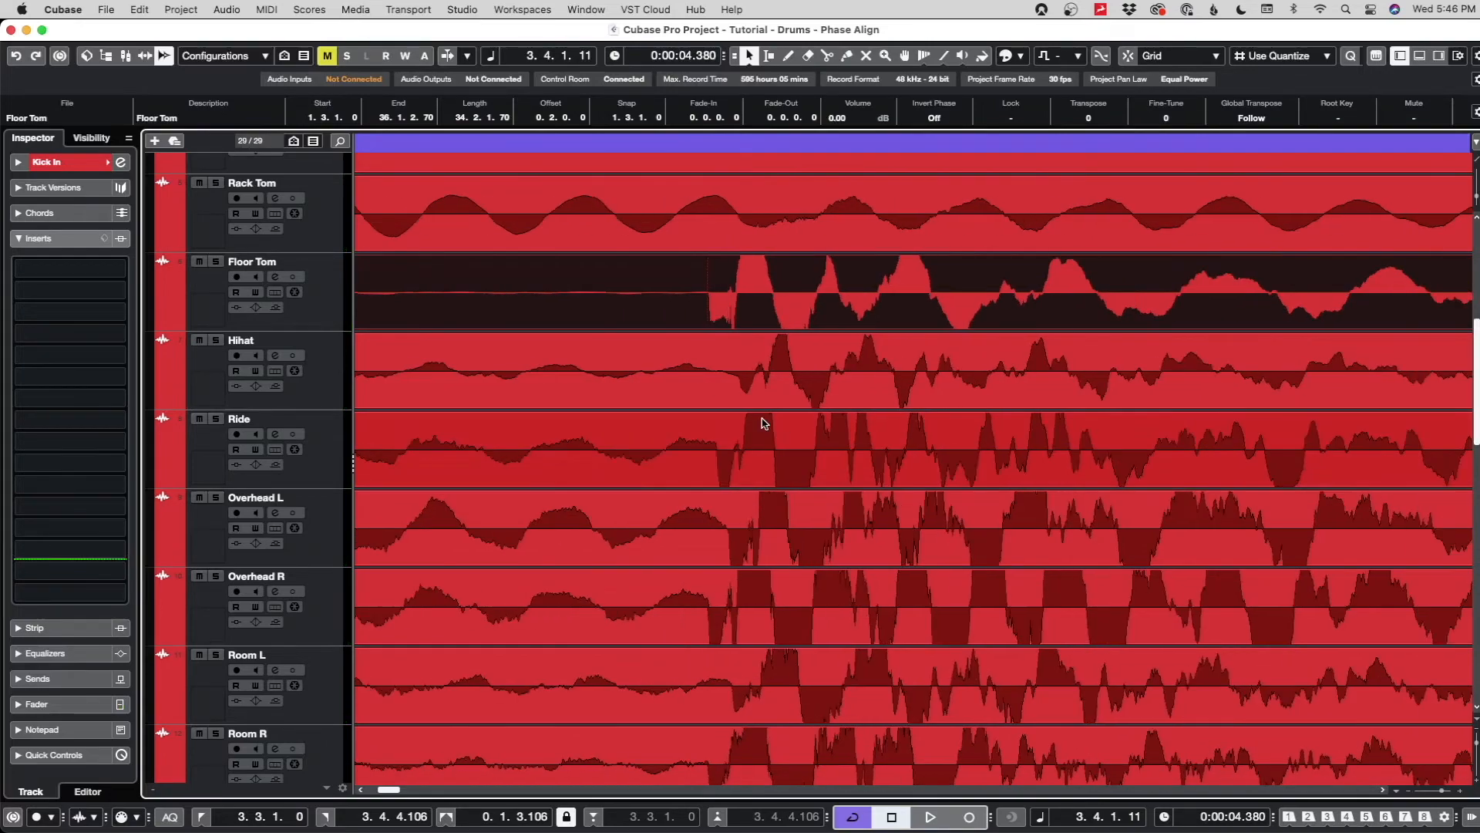
scroll(762, 421, down, 5)
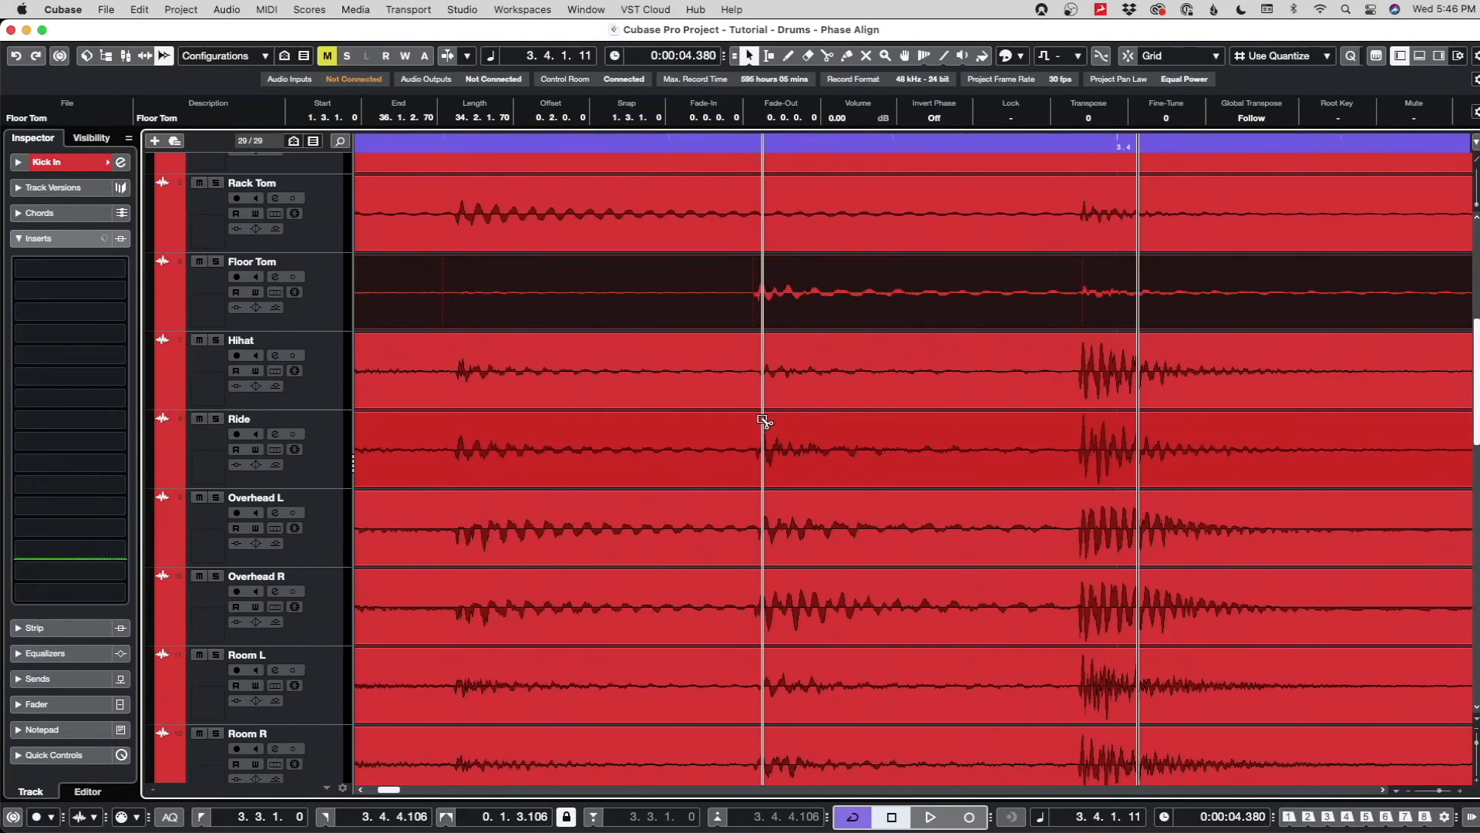
key(shift+g)
scroll(763, 421, down, 8)
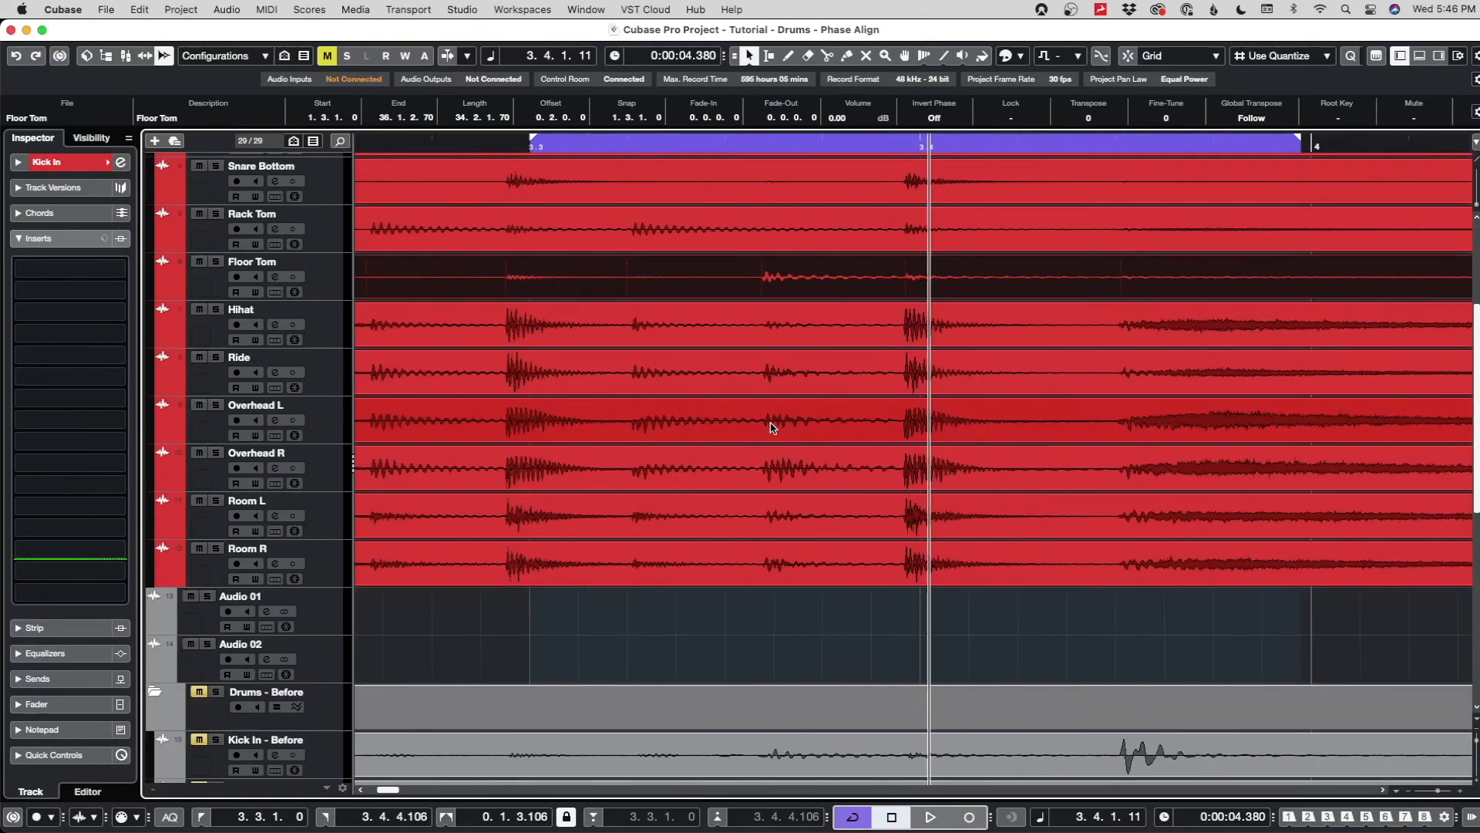
click(444, 146)
scroll(394, 218, up, 4)
key(/)
key(space)
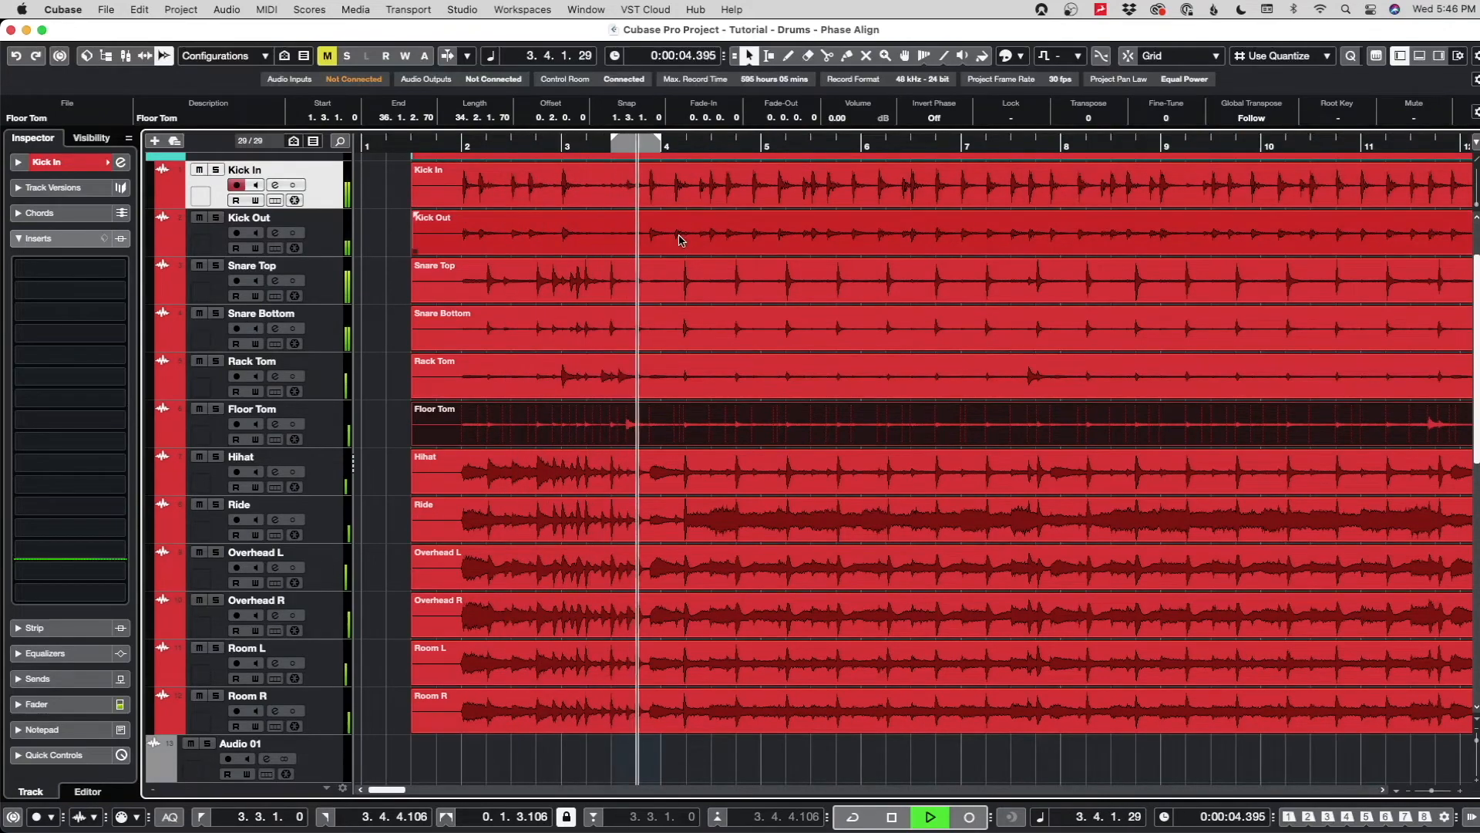
- Undo and redo the drum alignment shifts during playback to compare both versions at the snare hit before beat 3.4, and stop playback
scroll(681, 241, up, 8)
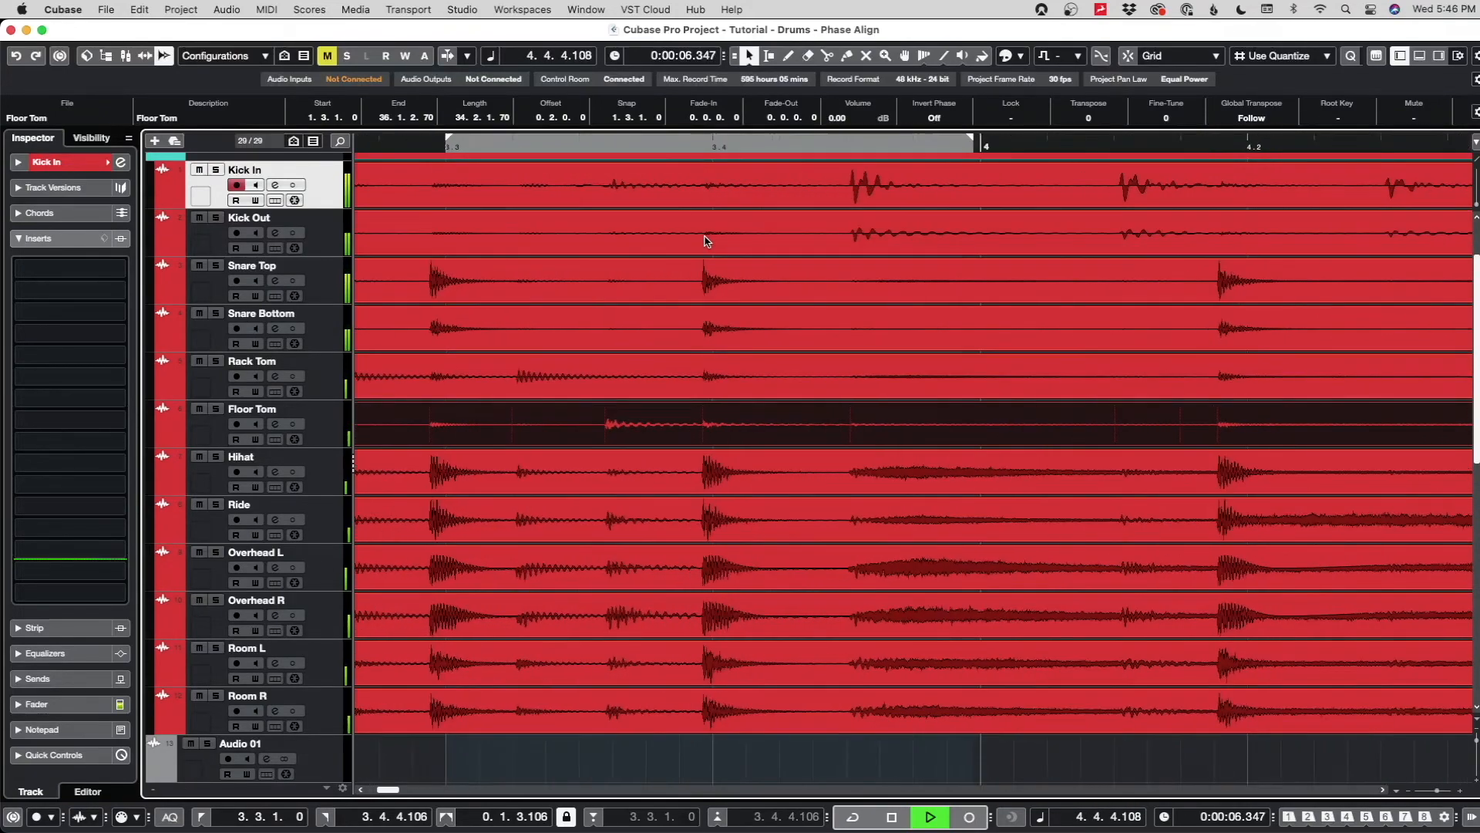
scroll(694, 242, up, 5)
key(super+z)
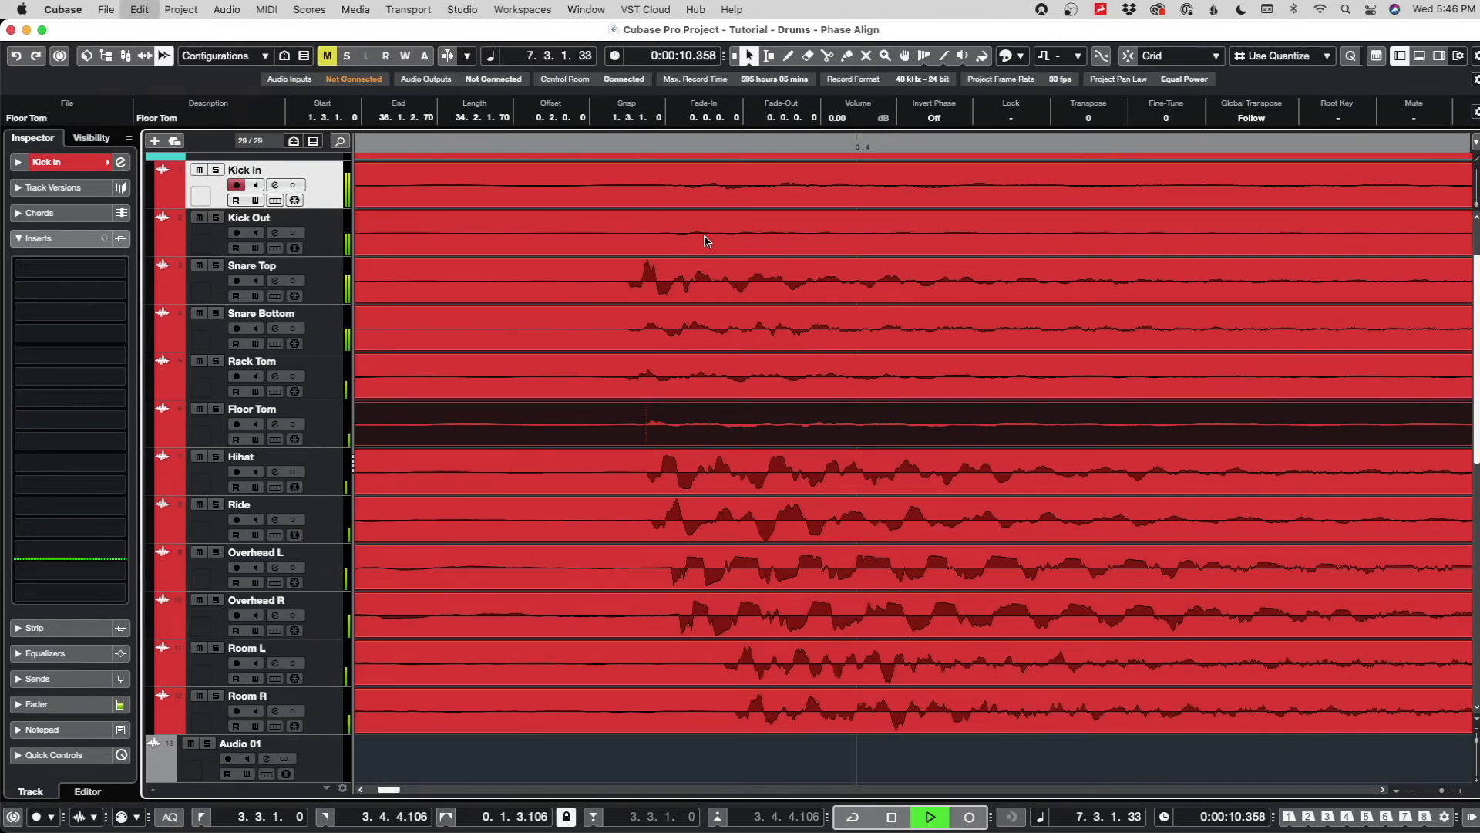
click(707, 241)
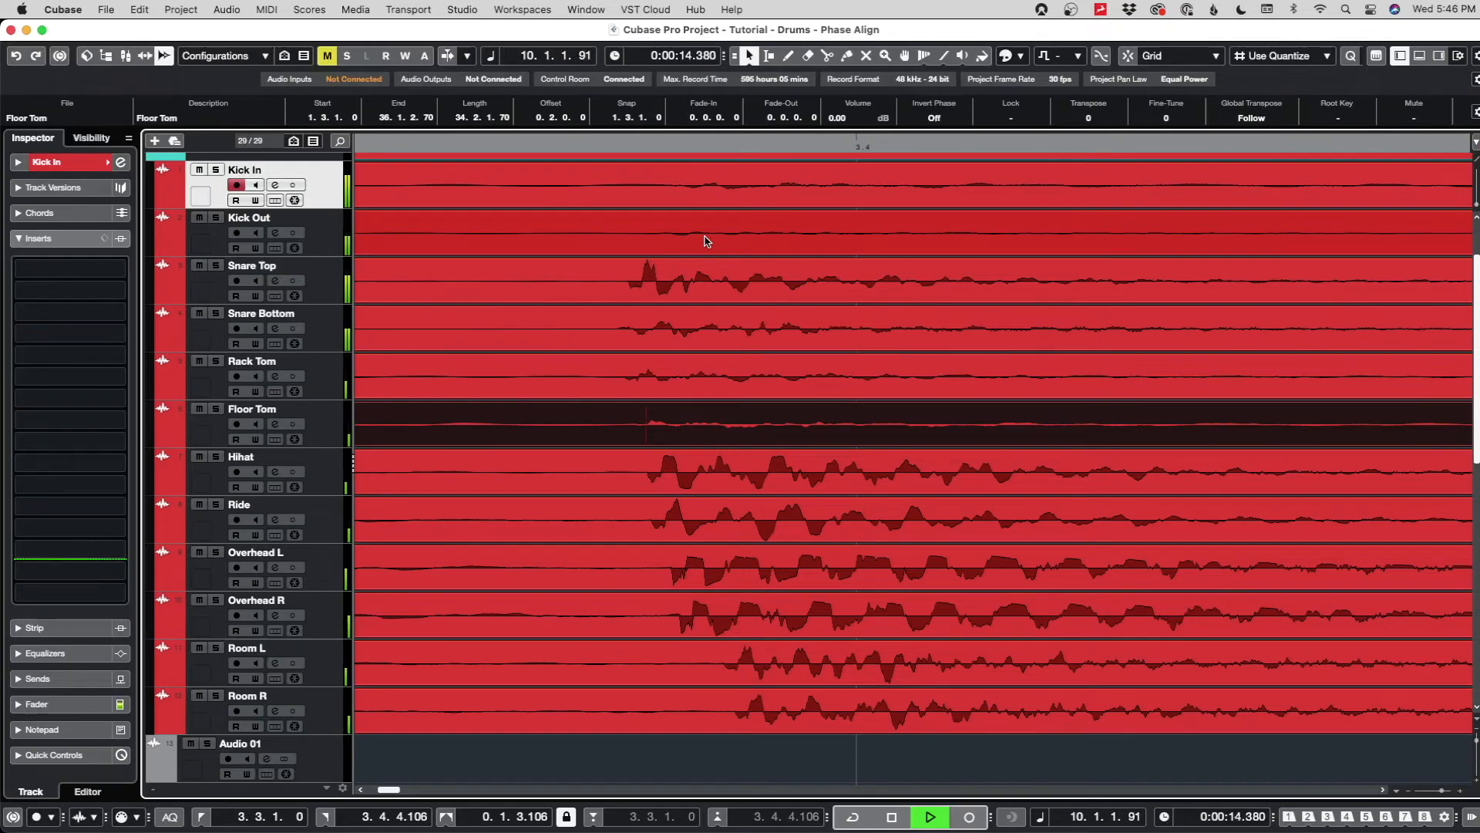
key(super+shift+z)
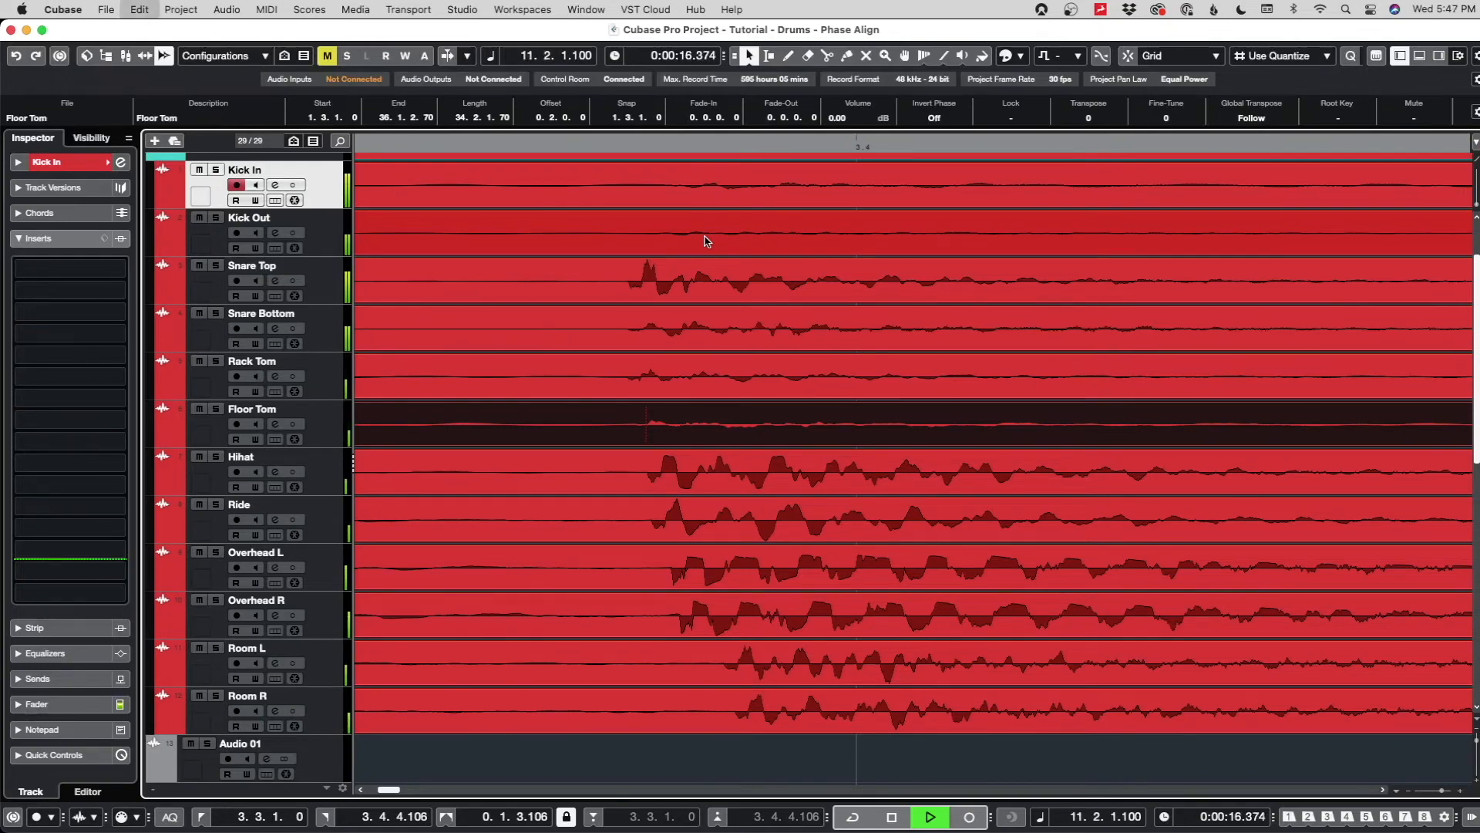
key(super+z)
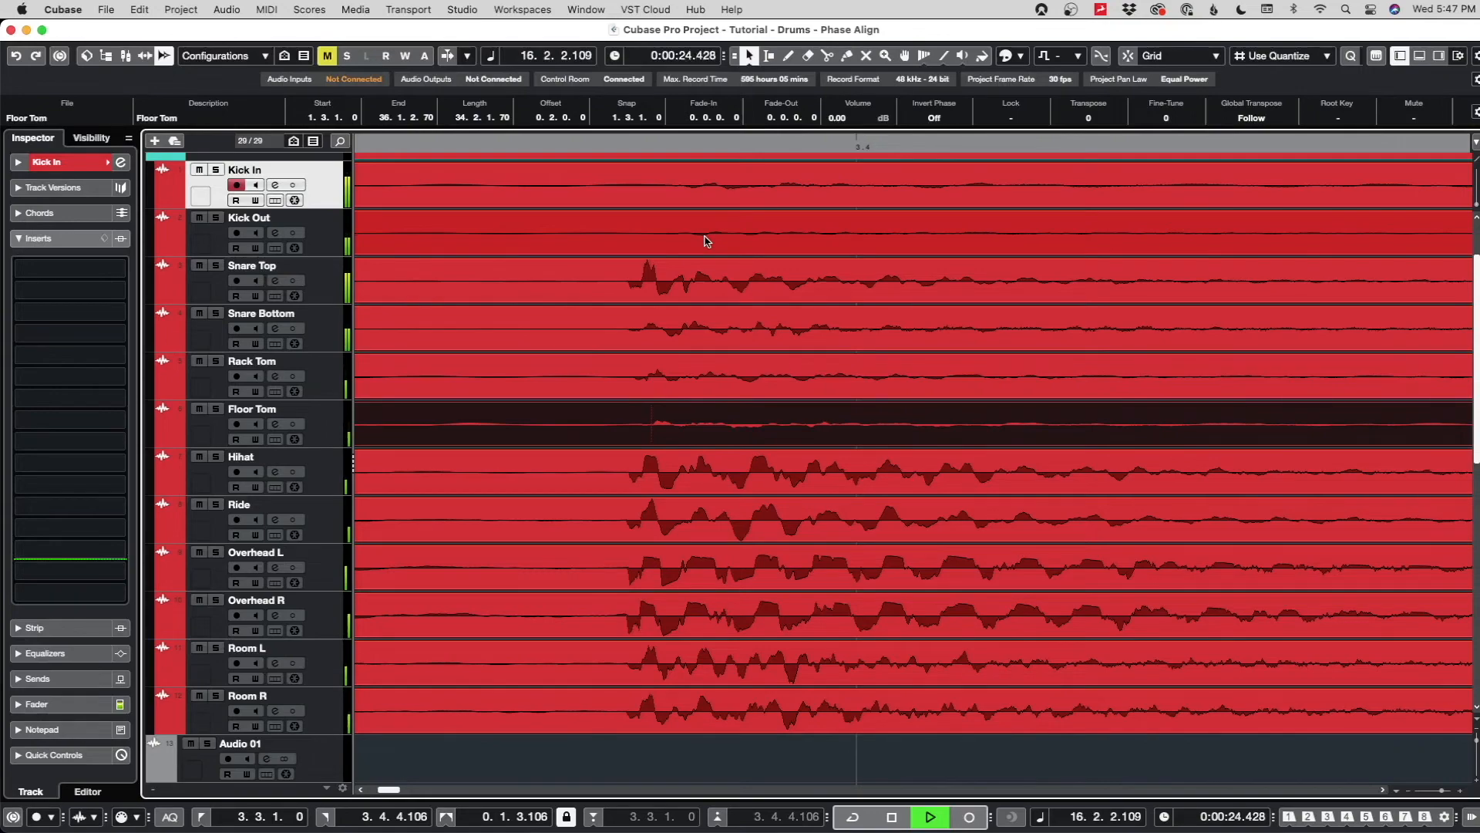
key(space)
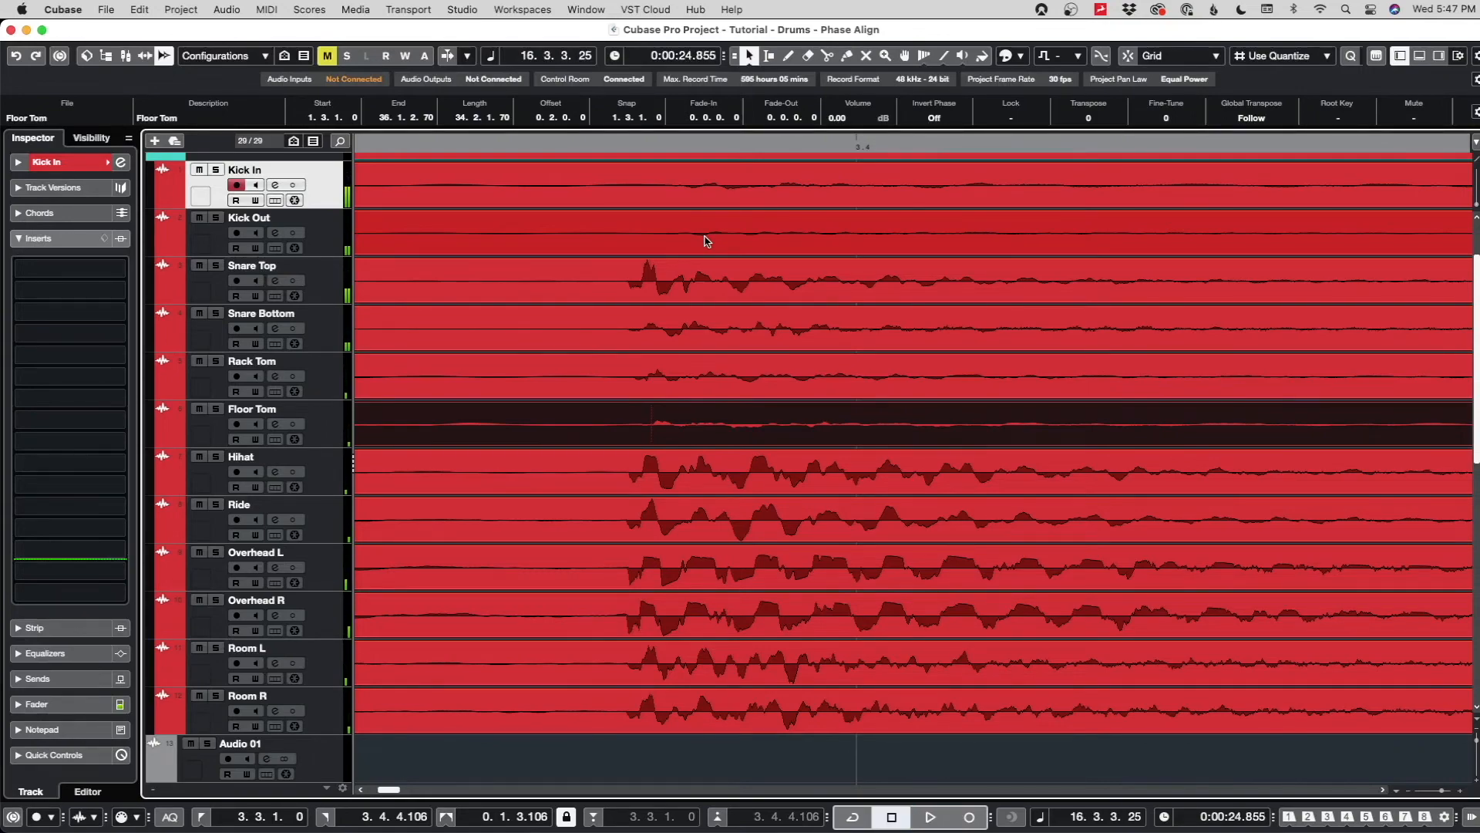
- Set the loop range from bar 2 to bar 4 and play all the drum tracks with looping turned on
scroll(705, 236, down, 10)
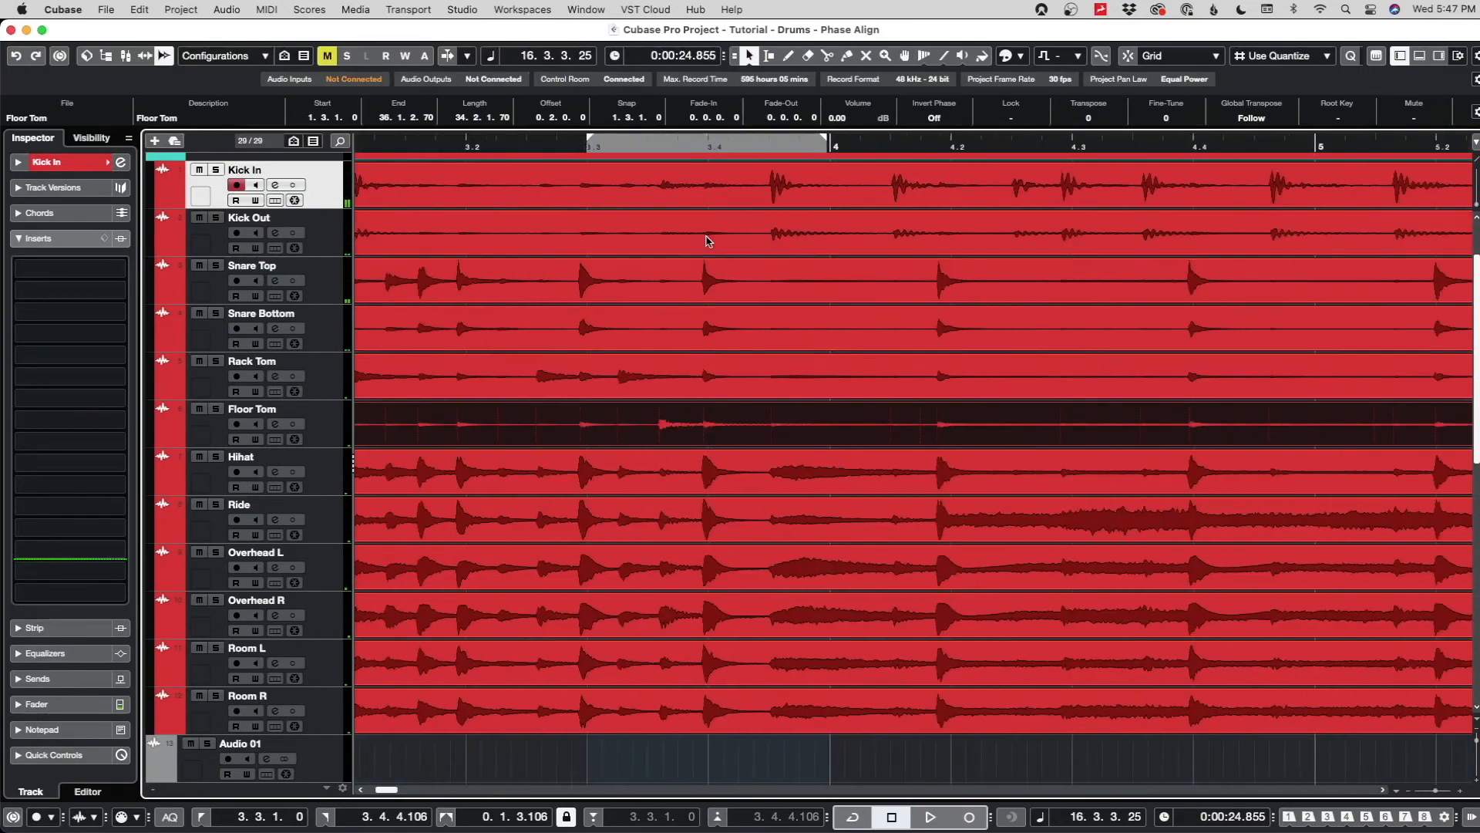
scroll(551, 251, down, 2)
scroll(524, 245, down, 6)
scroll(461, 238, up, 7)
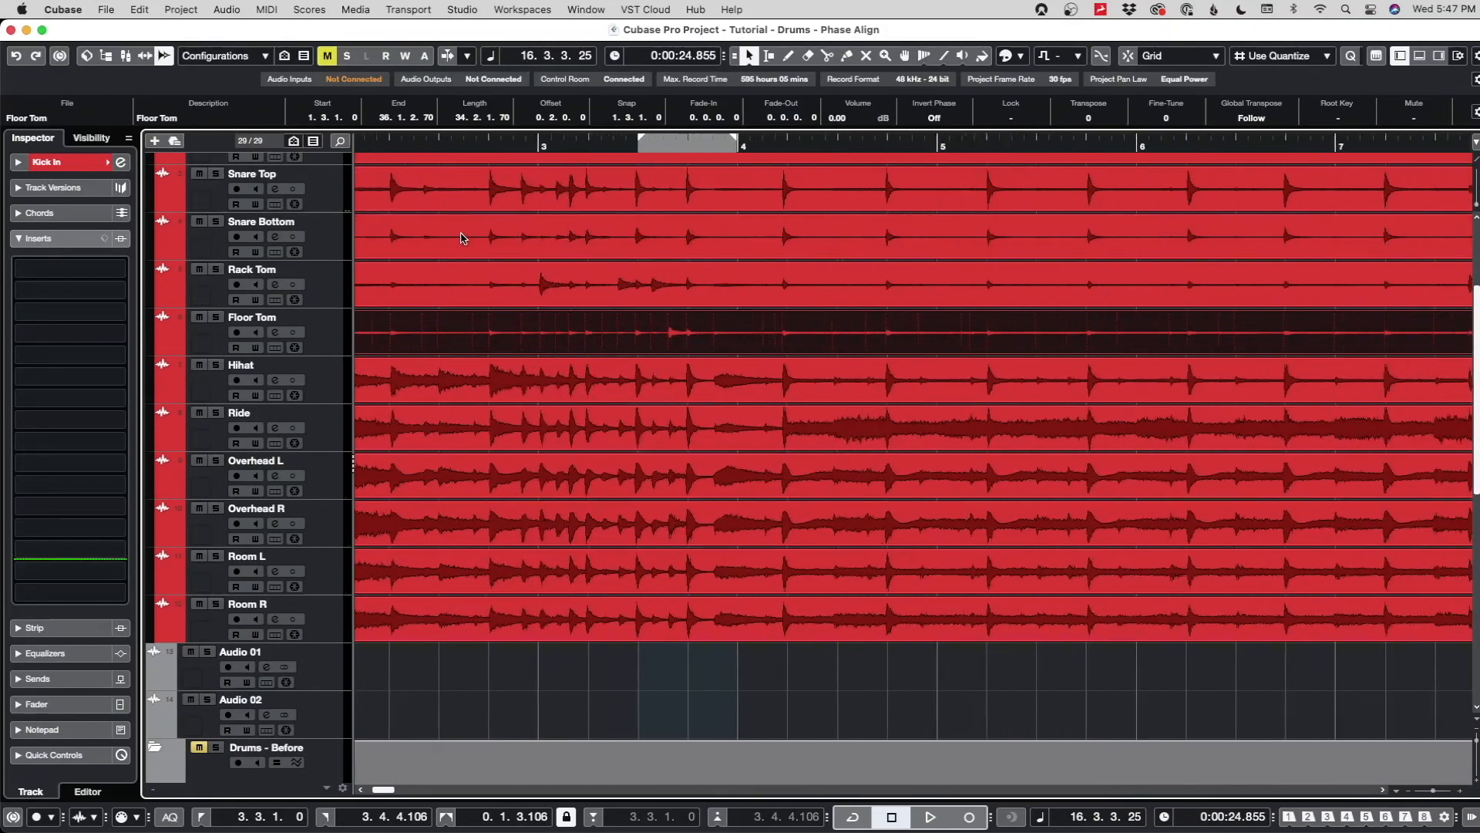
scroll(461, 238, up, 1)
super+click(363, 147)
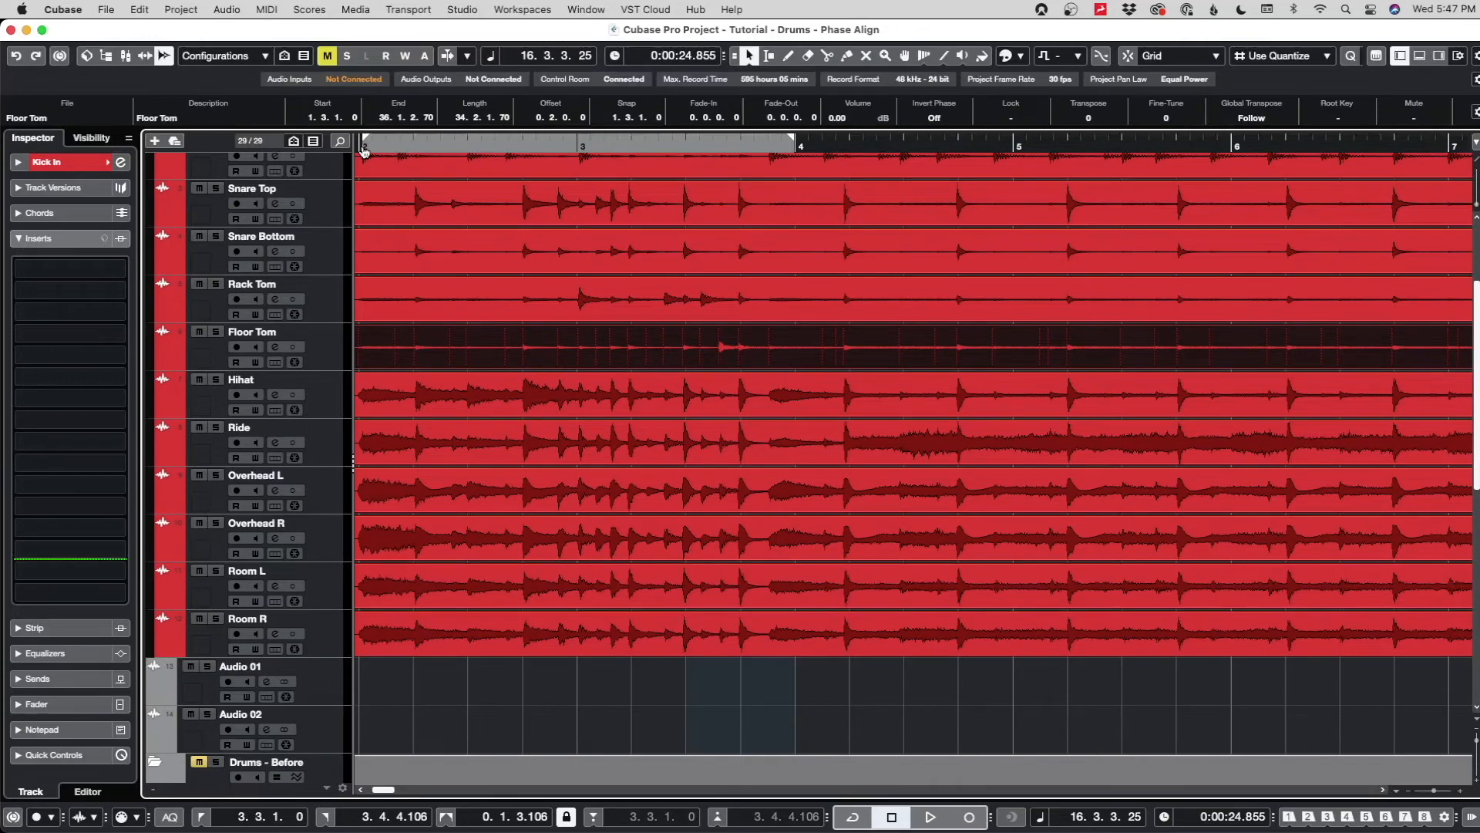
click(364, 146)
key(slash)
key(space)
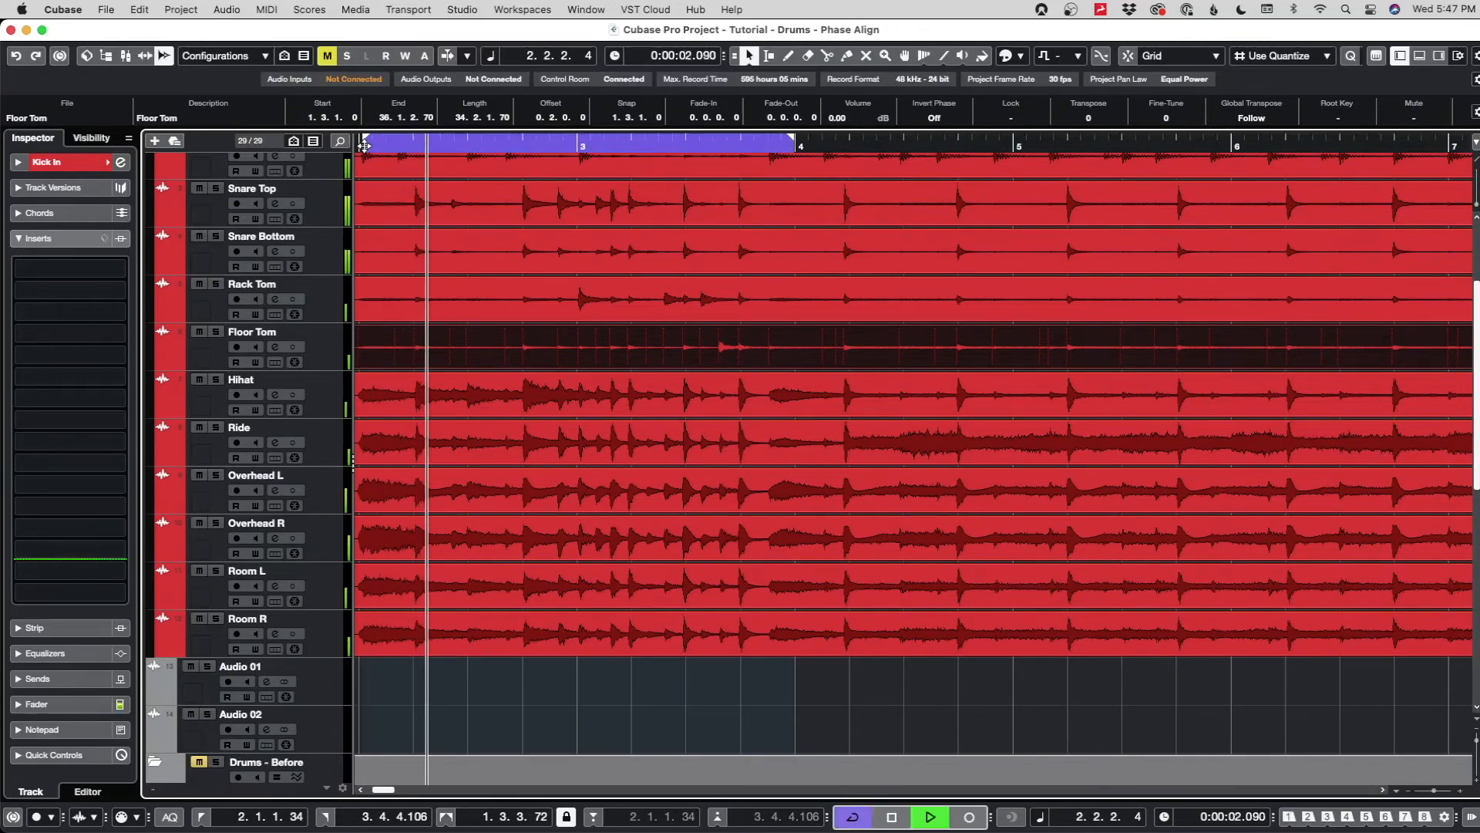
drag(368, 143, 362, 143)
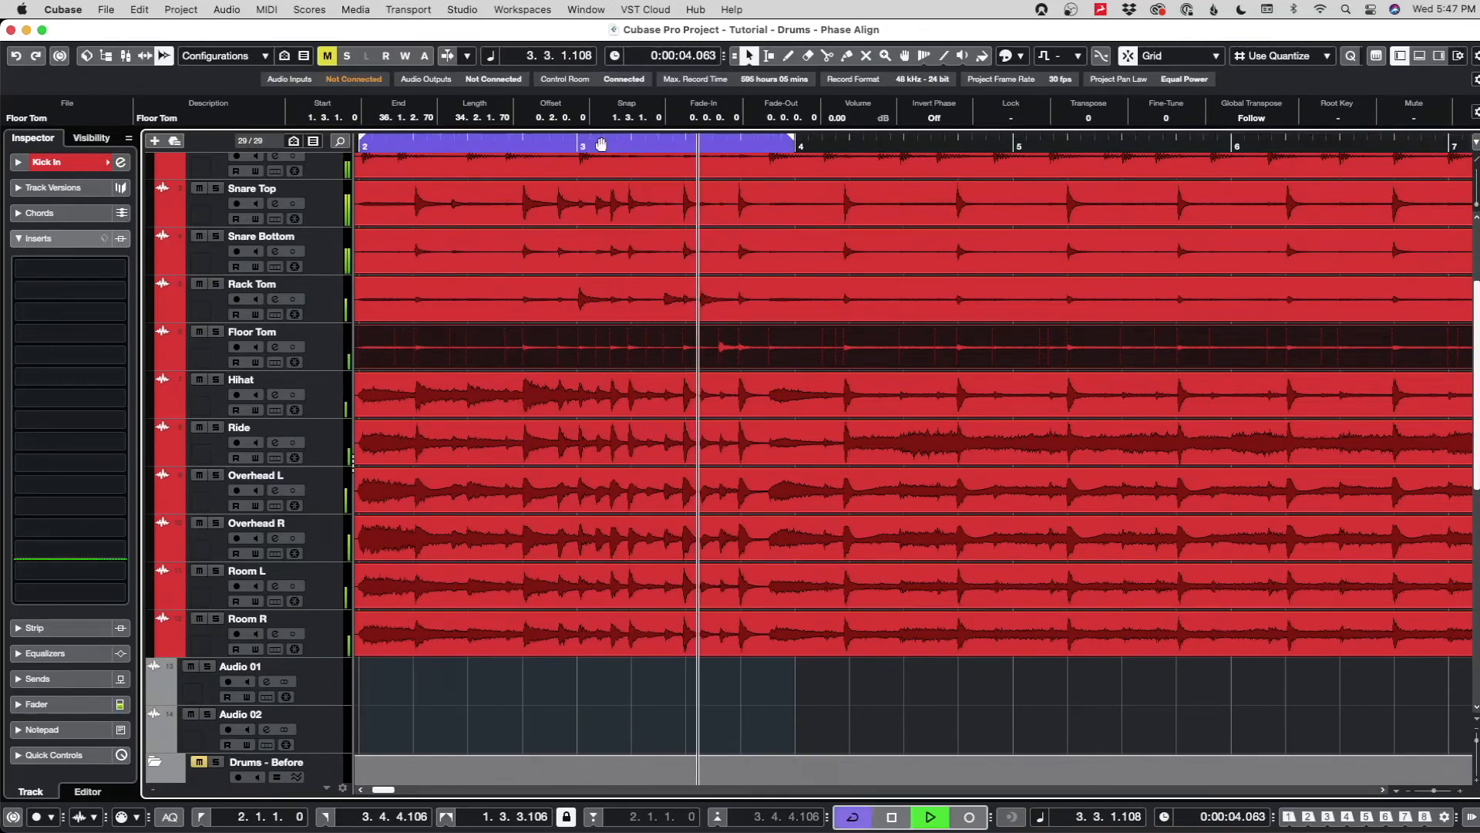
drag(797, 141, 795, 143)
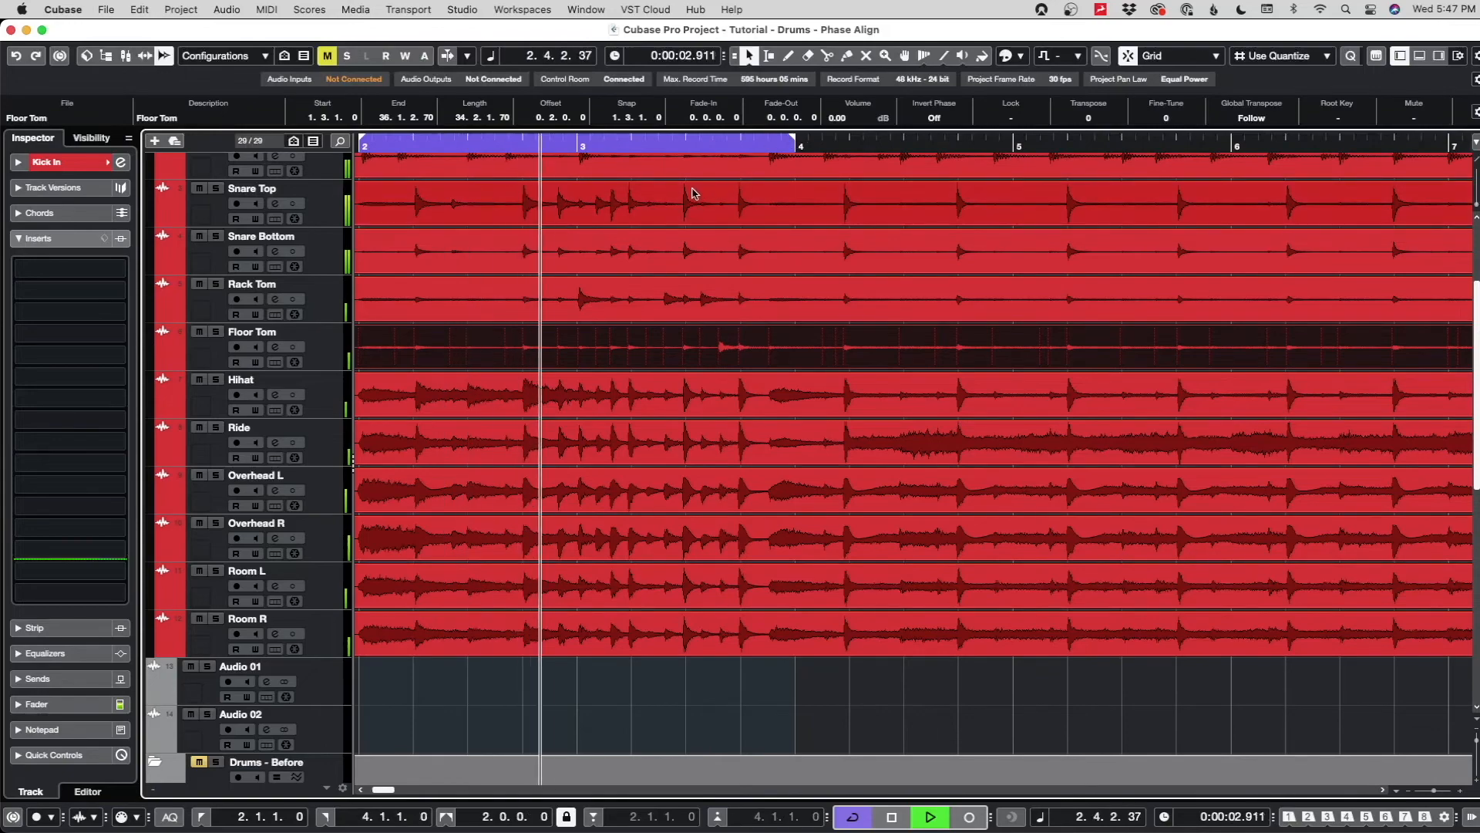
- Undo the drum alignment shifts while the loop plays to hear the unaligned microphones around the snare hit before beat 3.3
scroll(691, 193, up, 12)
key(super+z)
key(super+z)
key(super+z)
key(super+z)
key(super+z)
key(super+z)
key(super+z)
key(super+z)
key(super+z)
key(super+z)
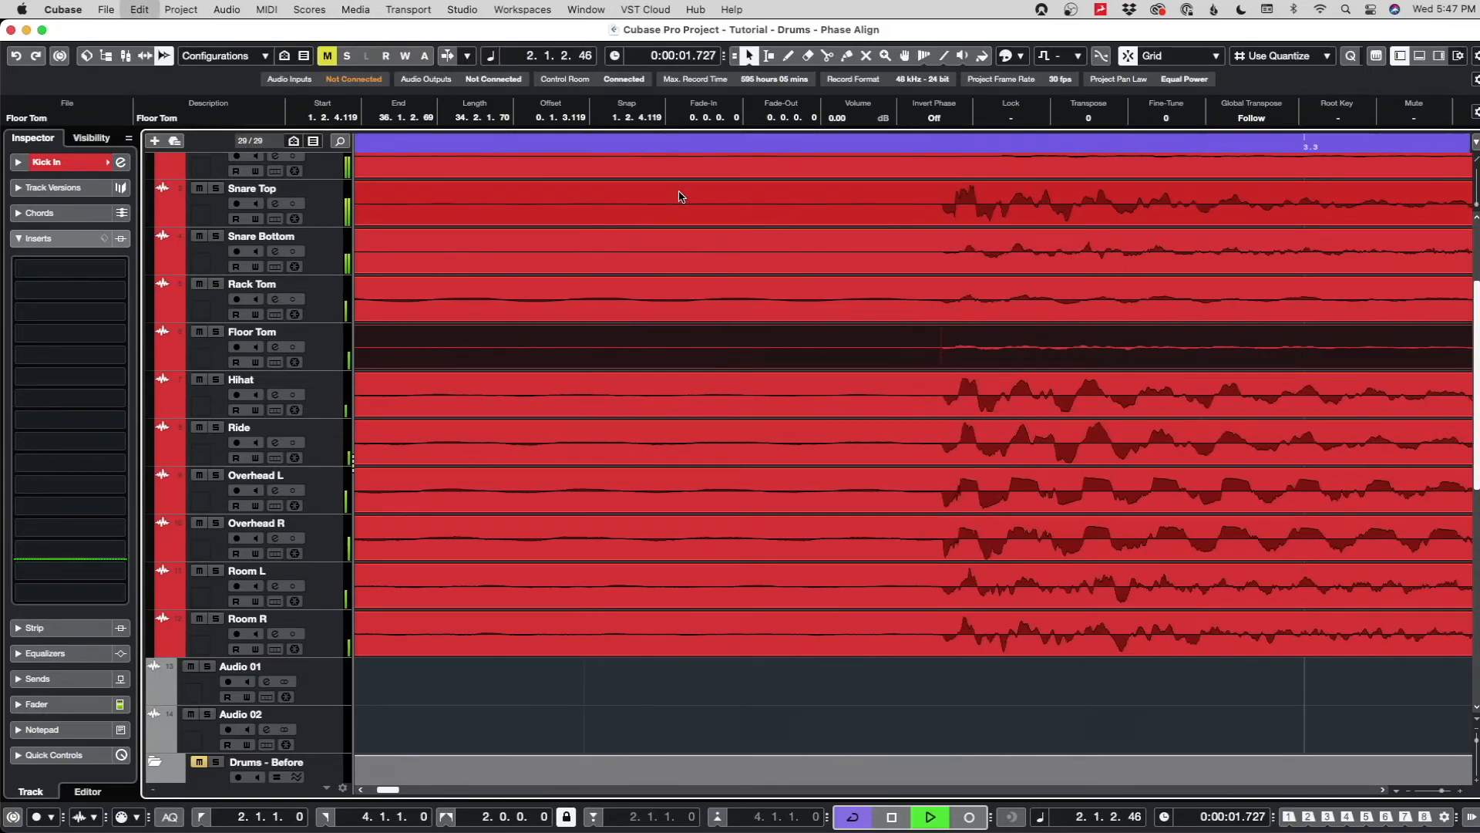
key(super+z)
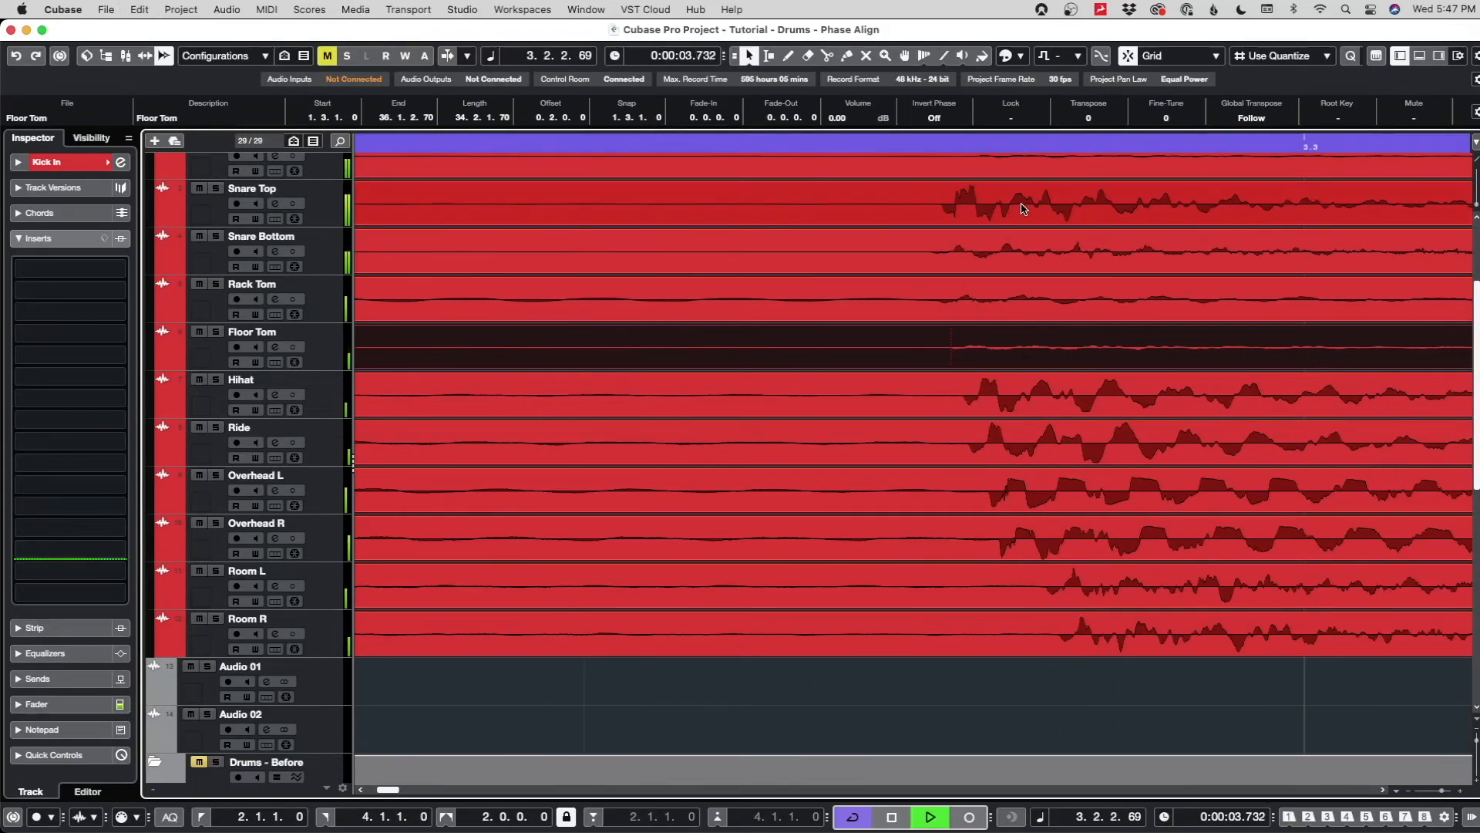
- Redo all the drum alignment shifts while the loop plays to hear the aligned version, and stop playback
scroll(1022, 208, up, 4)
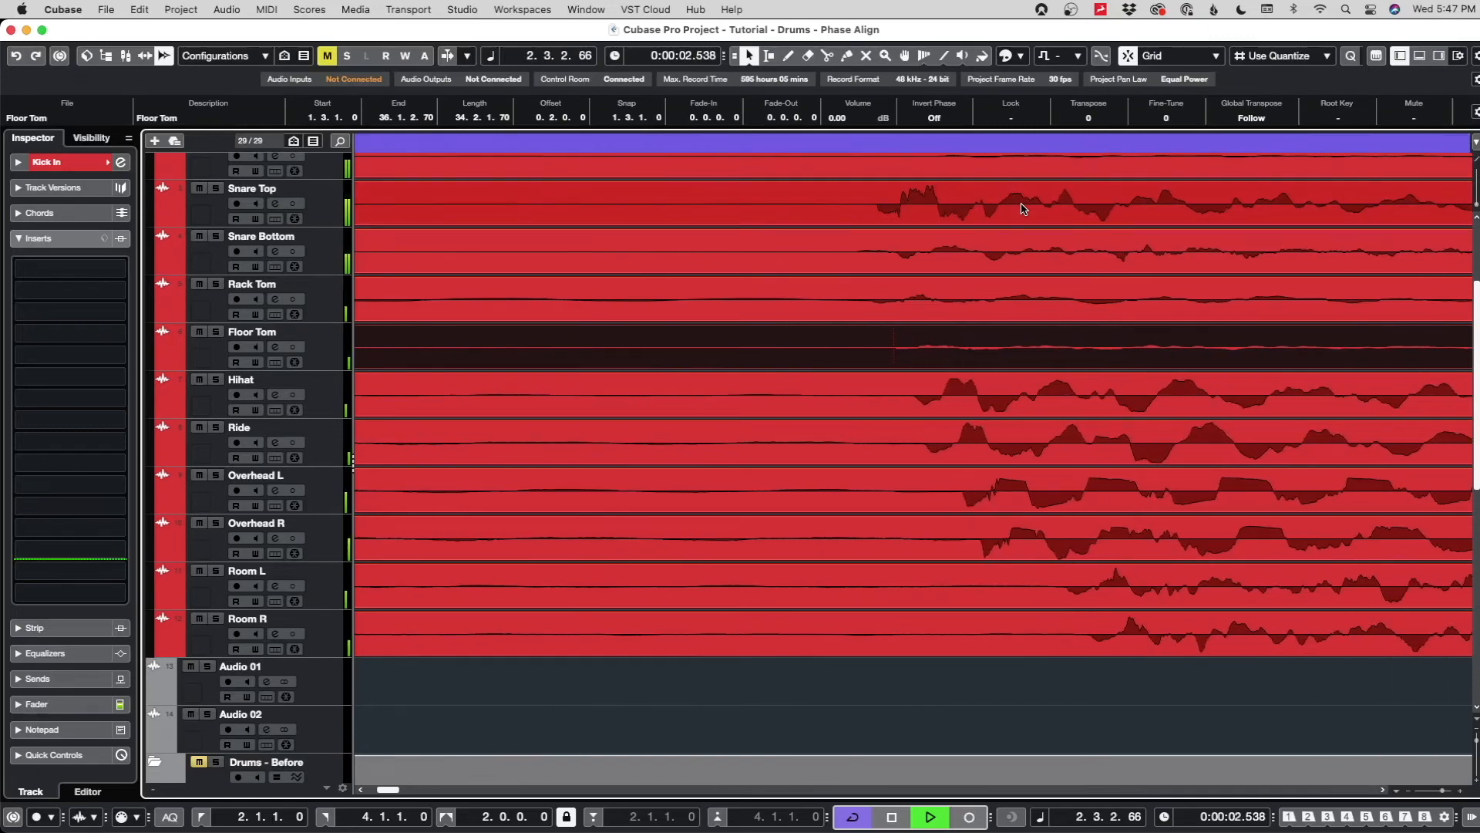
key(super+shift+z)
key(super+shift+z)
key(super+shift+z)
key(super+shift+z)
key(super+shift+z)
key(super+shift+z)
key(super+shift+z)
key(super+shift+z)
key(super+shift+z)
key(super+shift+z)
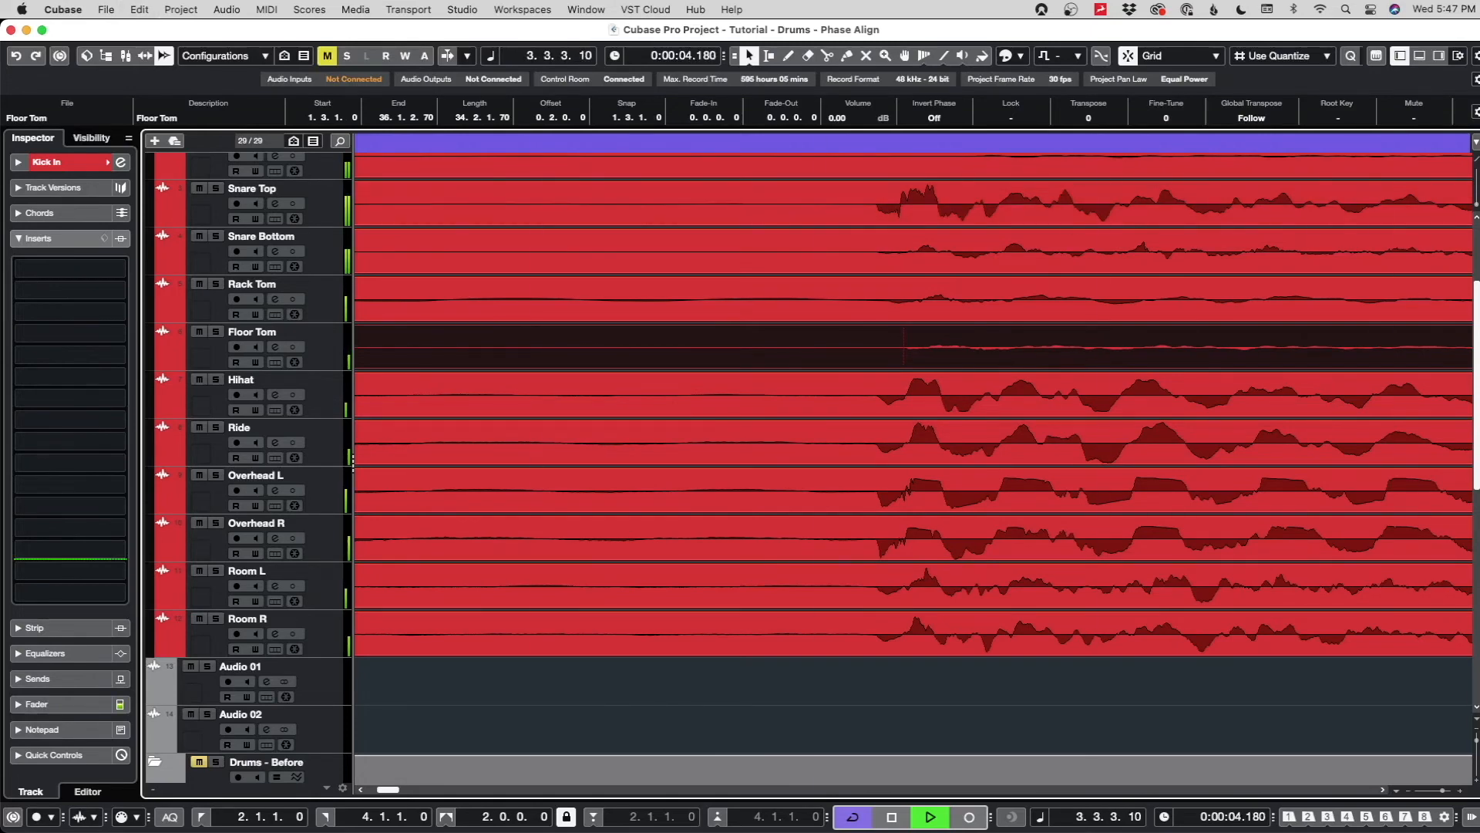
key(space)
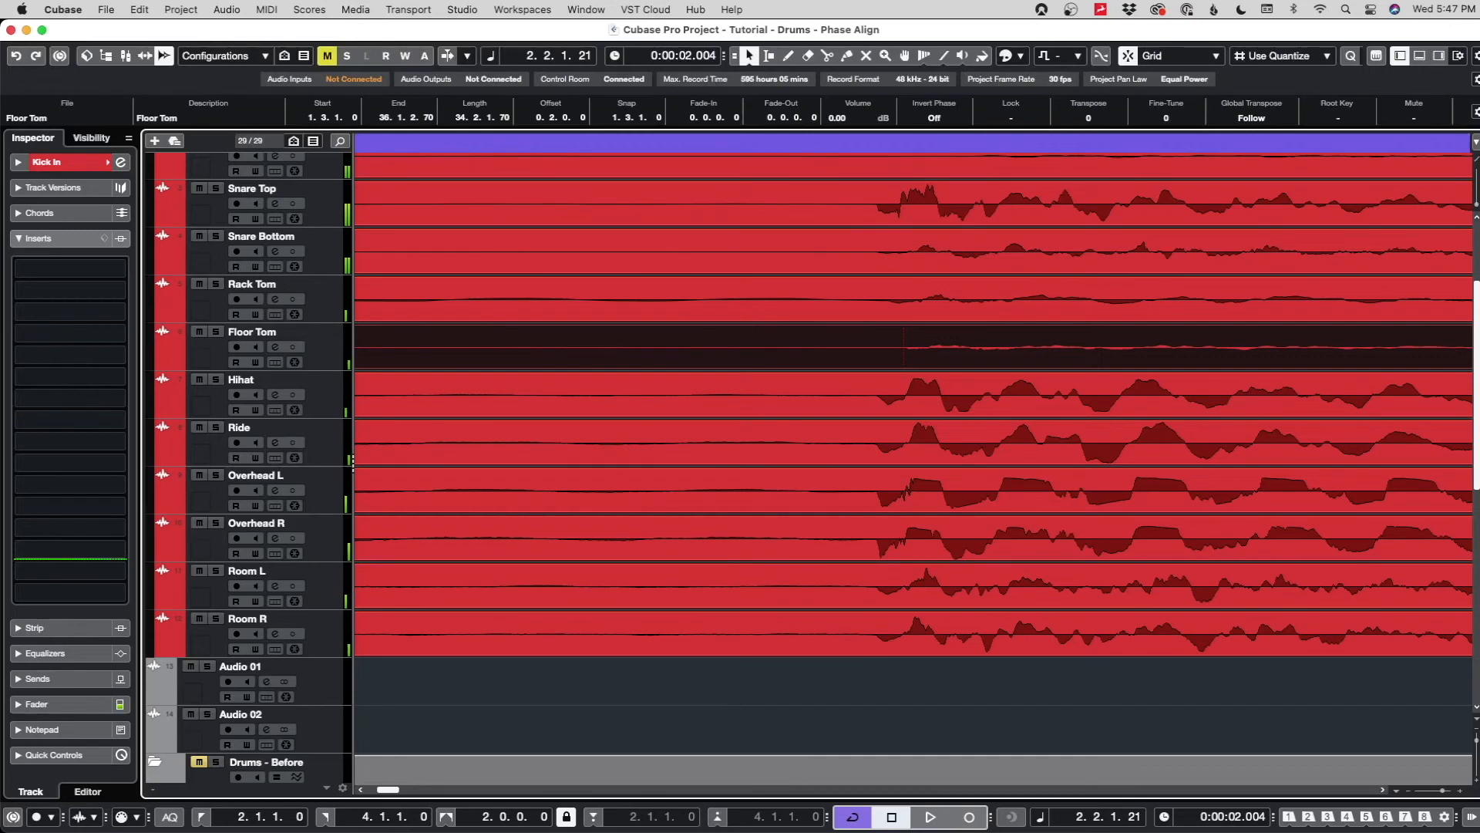